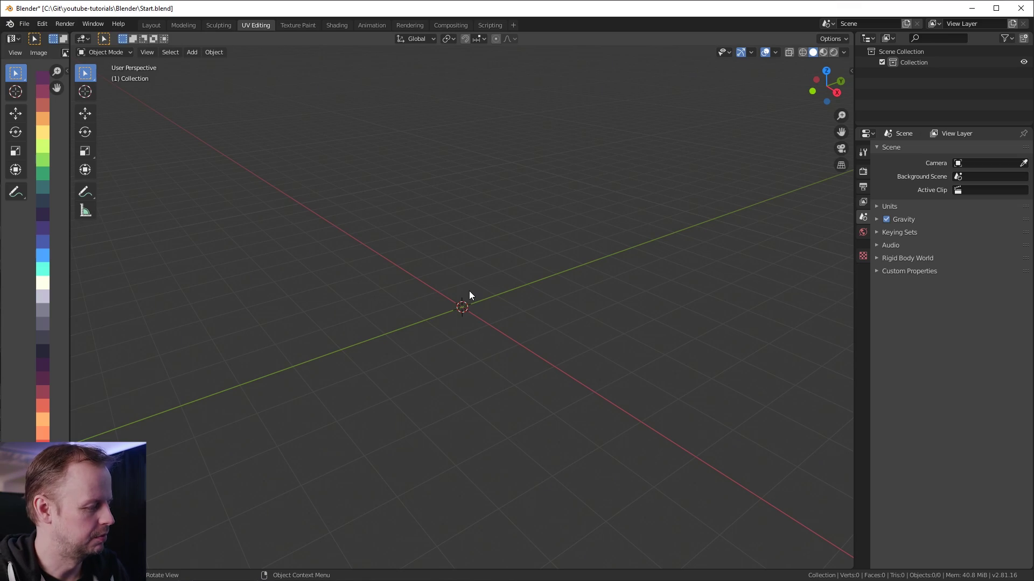
- Add a mesh circle with 128 vertices at the world origin
key("shift+a")
mouse_move(467, 310)
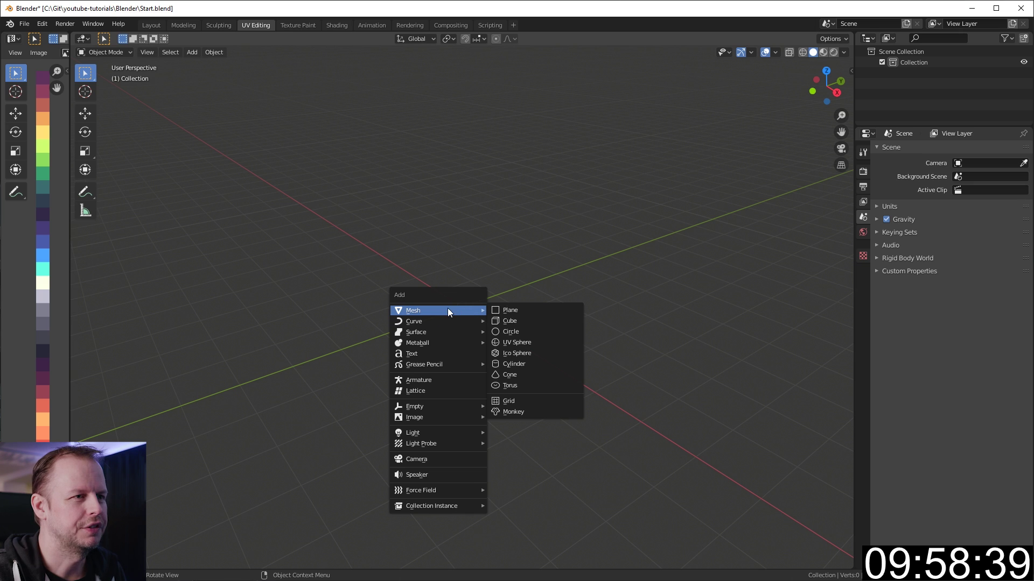
left_click(536, 330)
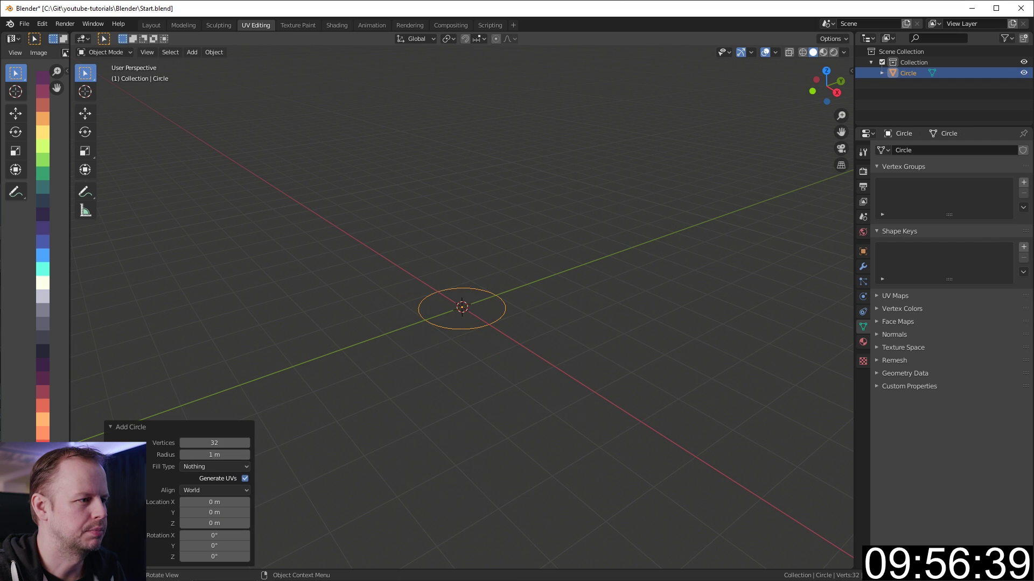
left_click(221, 443)
type("12")
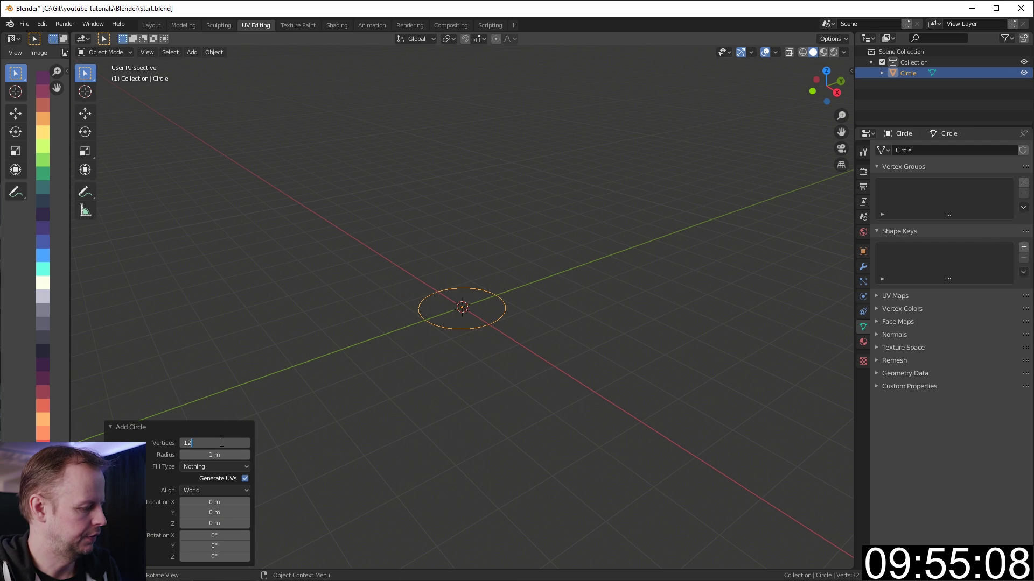
type("8")
key("Return")
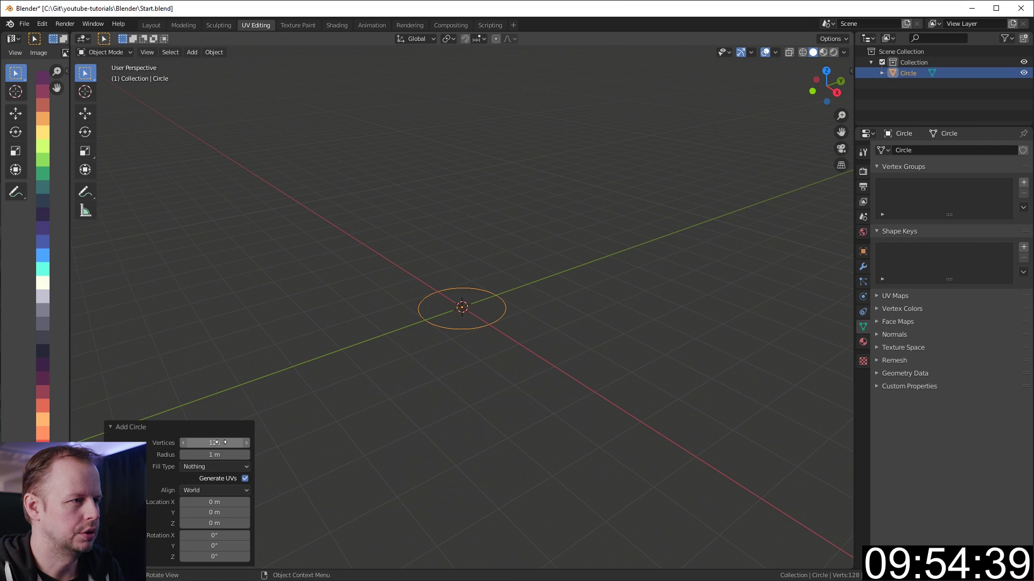
left_click(475, 289)
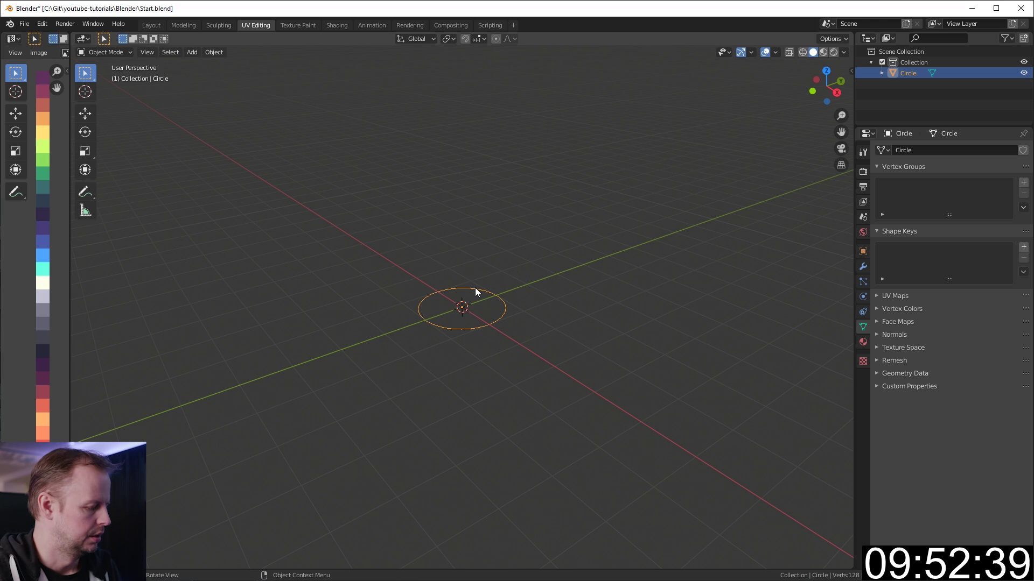
- Rotate the circle 90 degrees around the X axis and scale it up by a factor of 10
type("rx")
type("90")
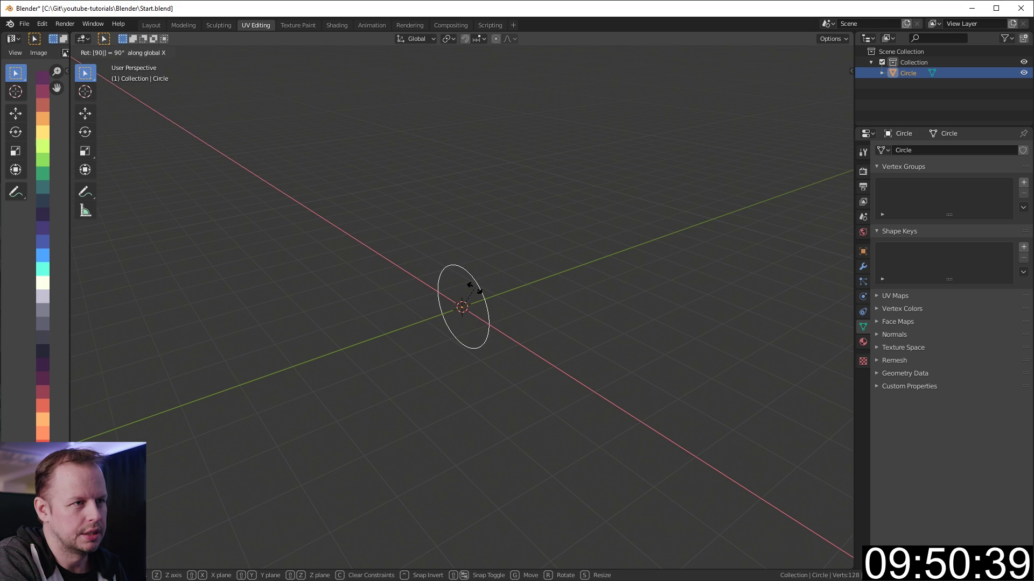
key("Return")
key("s")
type("10")
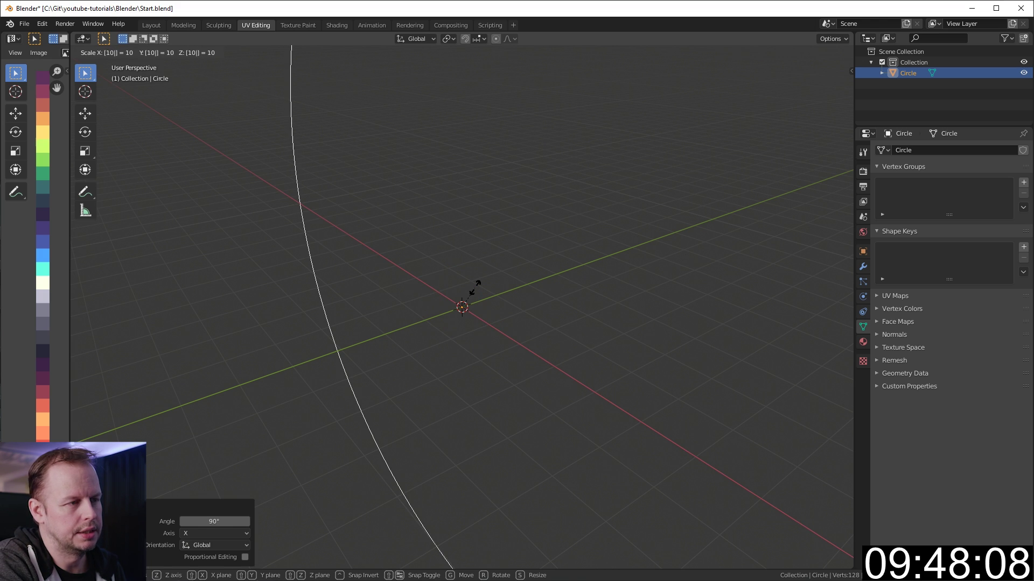
key("Return")
scroll(475, 289, "down", 6)
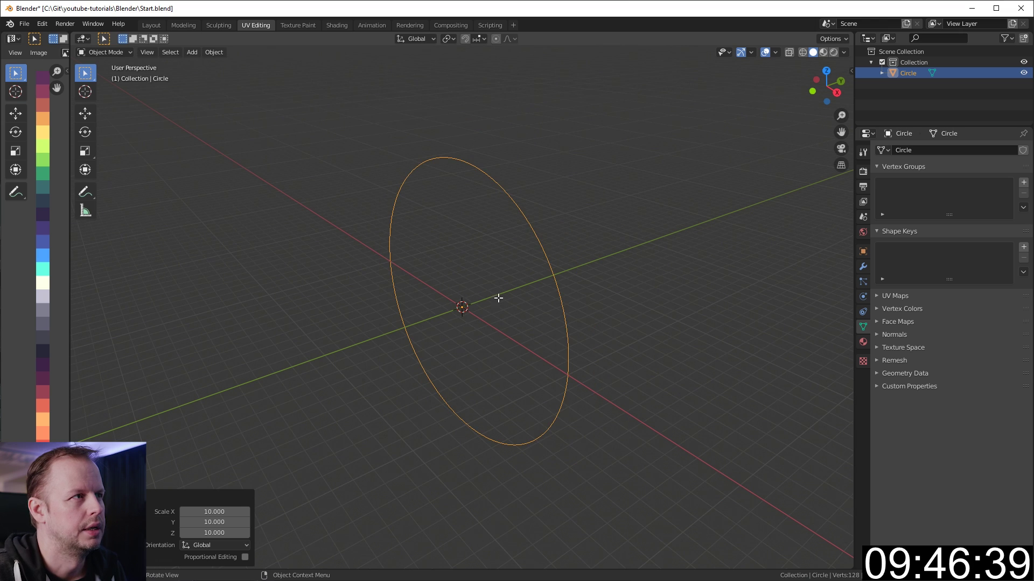
- Extrude the circle's edge loop 100 m along the Y axis to form an open tube
key("Tab")
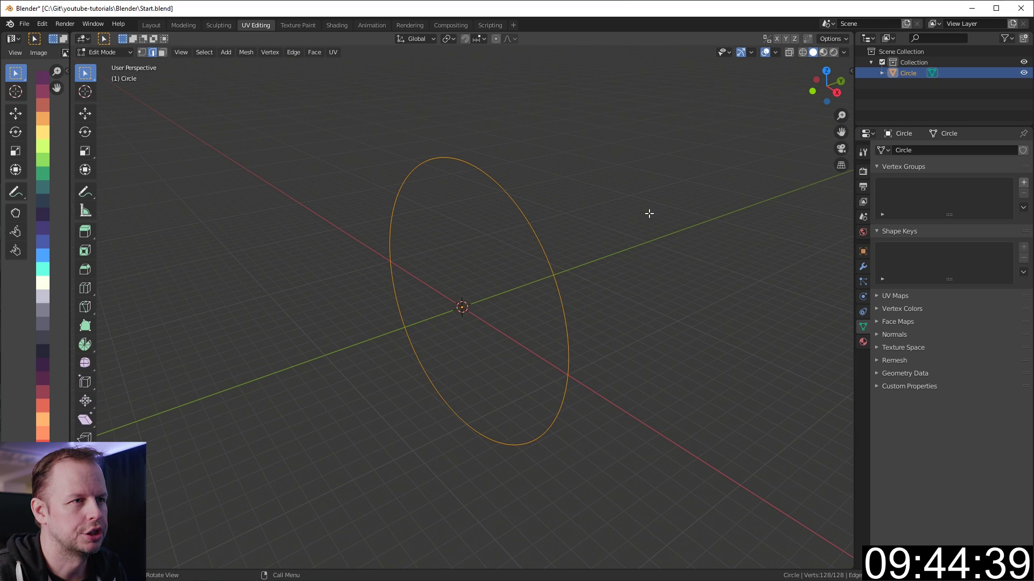
middle_click_drag(651, 212, 538, 226)
type("e")
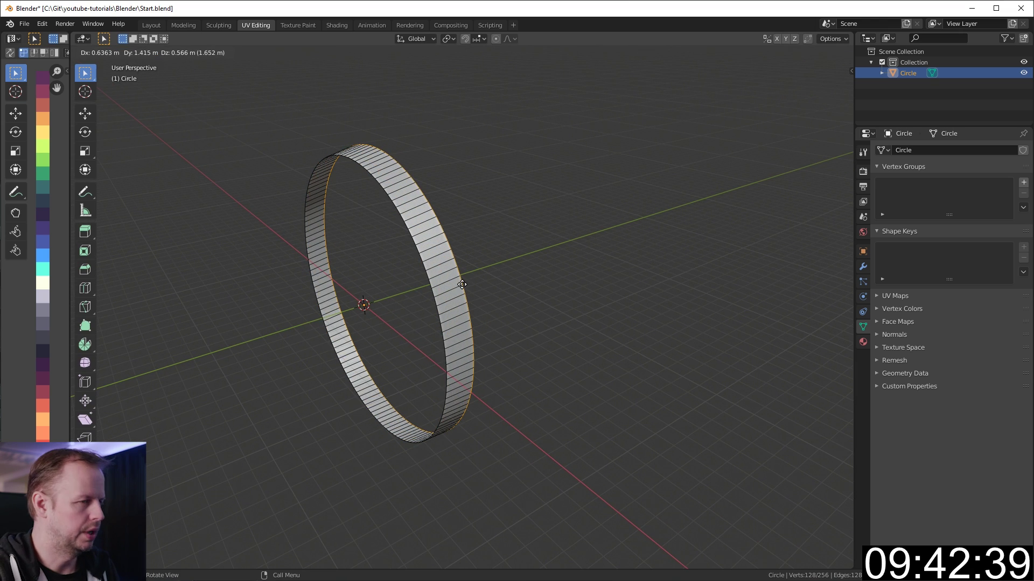
type("y100")
key("Return")
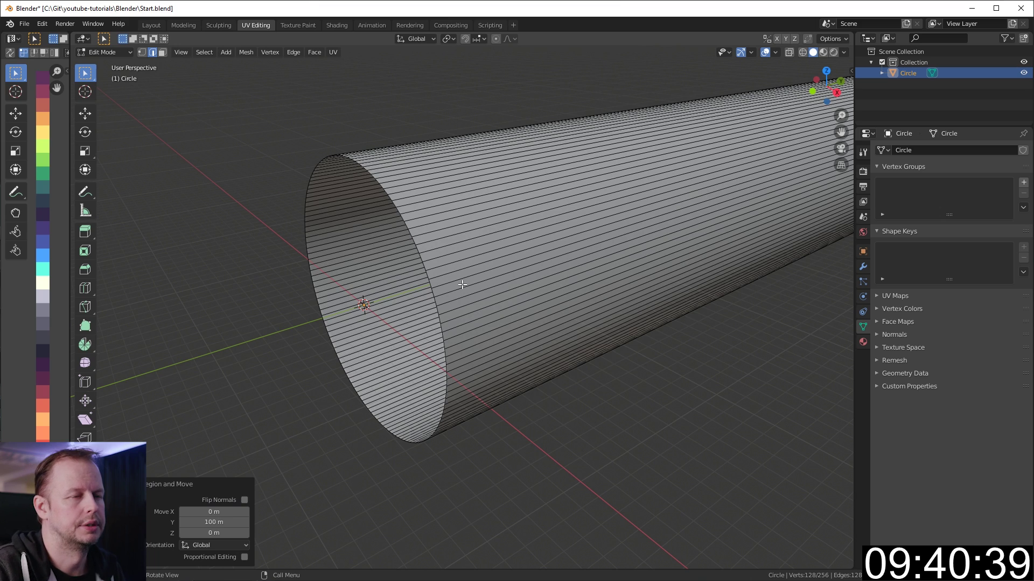
- Divide the tube along its length with 200 evenly spaced loop cuts and return to Object Mode
scroll(622, 203, "down", 4)
middle_click_drag(522, 236, 532, 237)
key("ctrl+r")
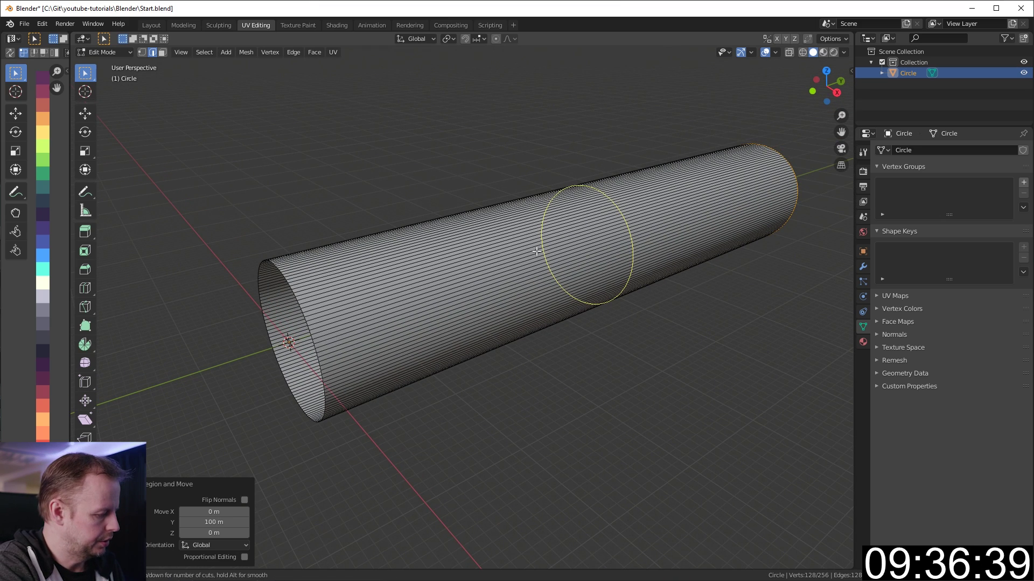
scroll(537, 251, "up", 20)
left_click(536, 249)
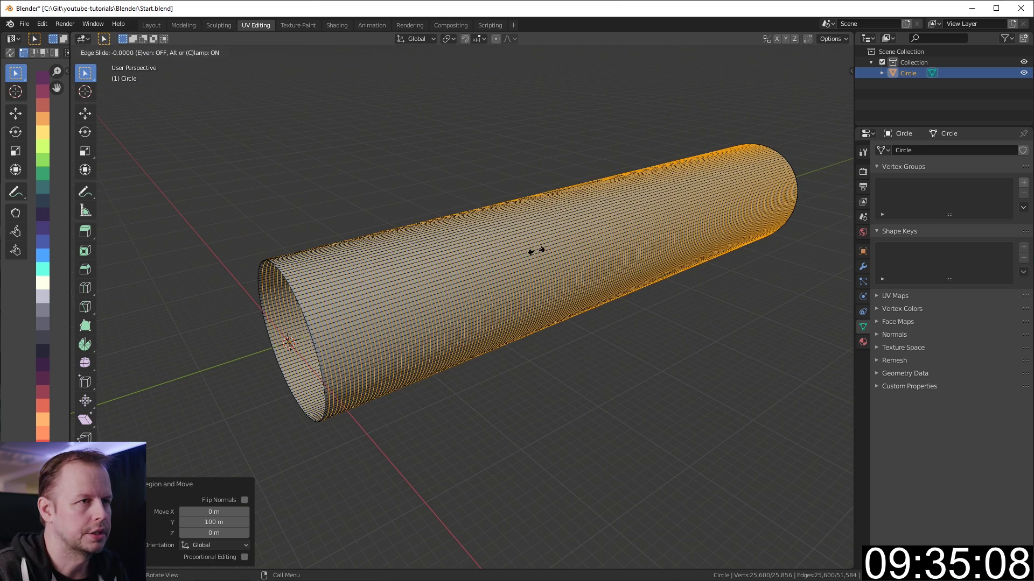
right_click(430, 260)
scroll(471, 244, "up", 5)
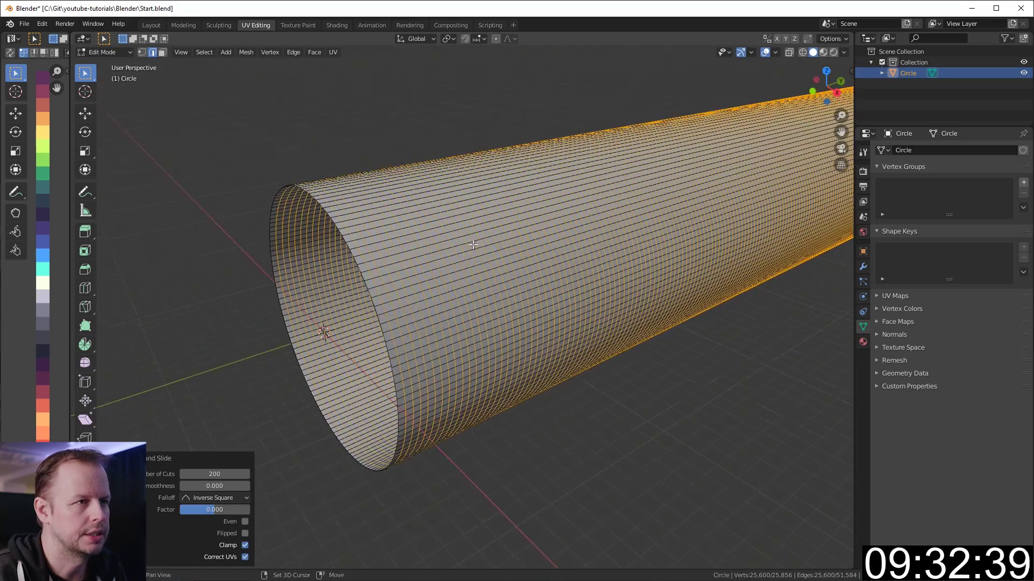
scroll(471, 243, "down", 4)
key("Tab")
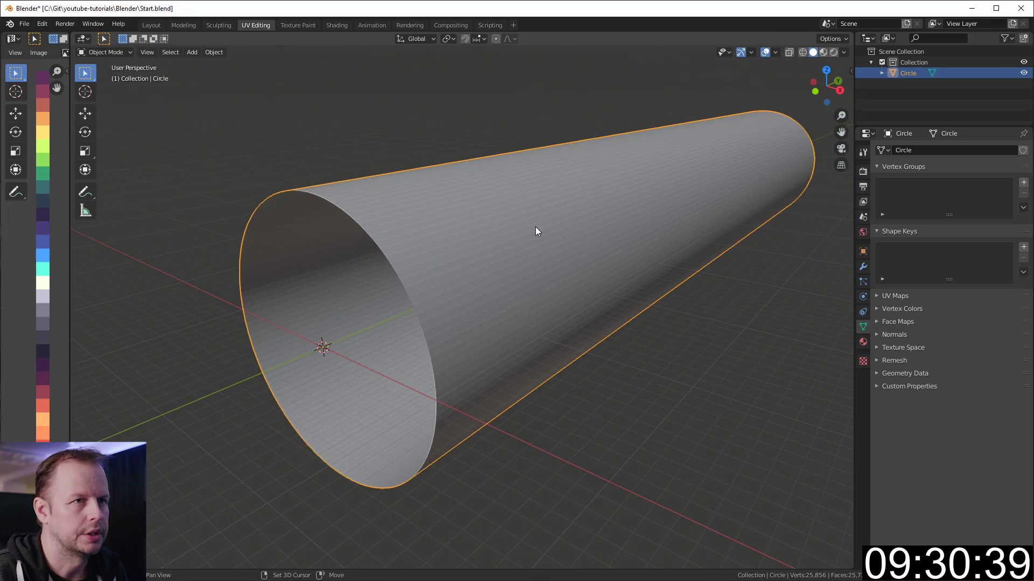
- Duplicate the tube in place, hide one copy from the viewport, and select the visible tube
key("shift+d")
right_click(554, 265)
left_click(1023, 73)
scroll(389, 242, "up", 2)
middle_click_drag(363, 274, 425, 250, "shift")
left_click(389, 297)
scroll(428, 298, "up", 1)
middle_click_drag(389, 297, 484, 273)
- Add a Displace modifier to the visible tube and give it a new texture of type Clouds
left_click(863, 267)
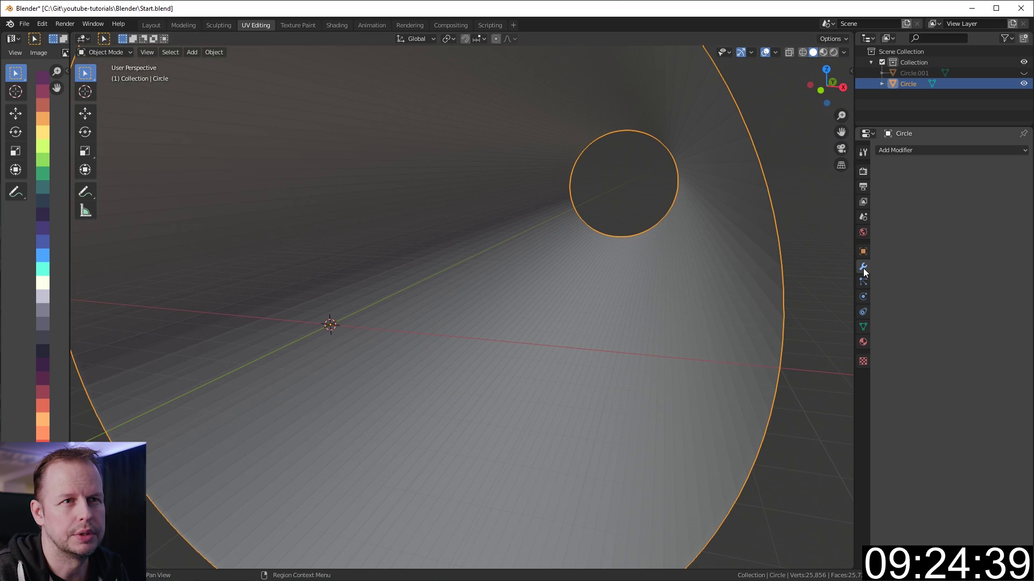
left_click(921, 152)
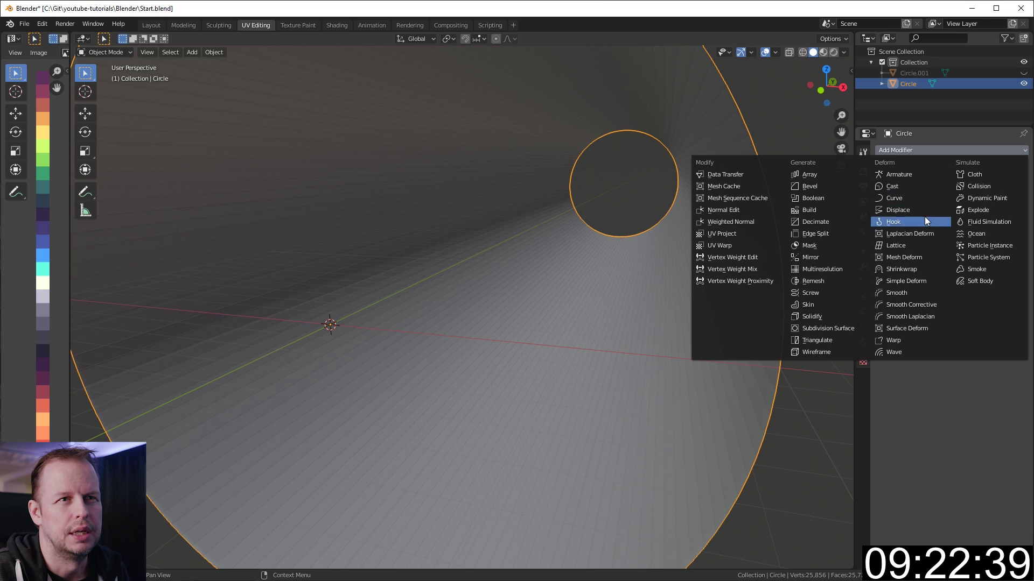
left_click(898, 210)
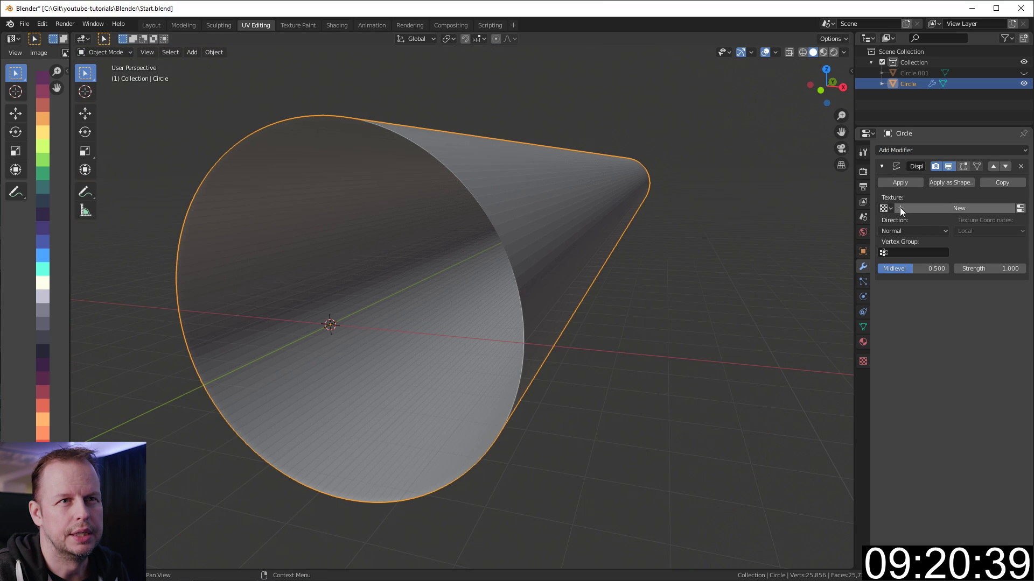
left_click(899, 208)
left_click(1020, 208)
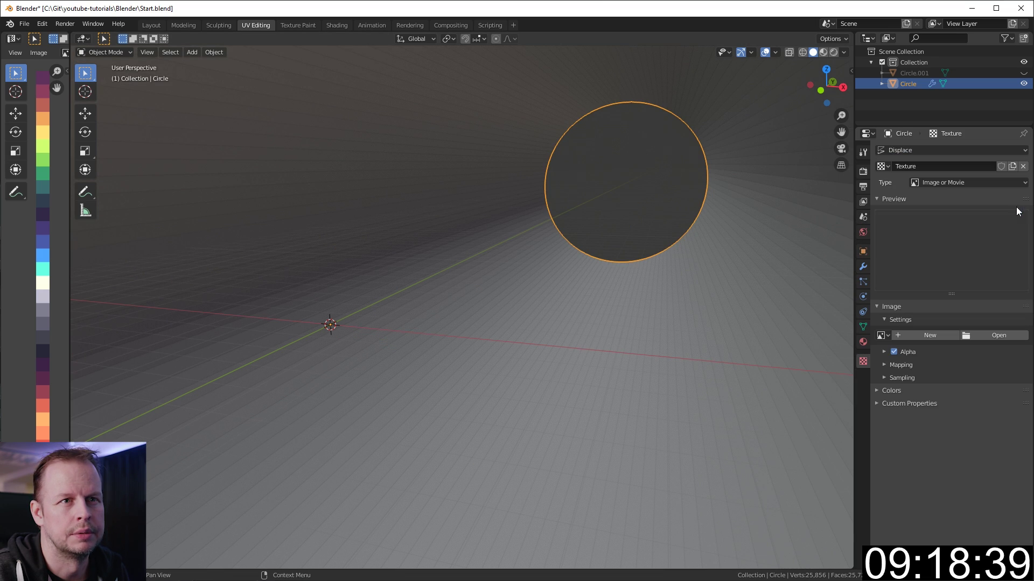
left_click(954, 182)
left_click(956, 219)
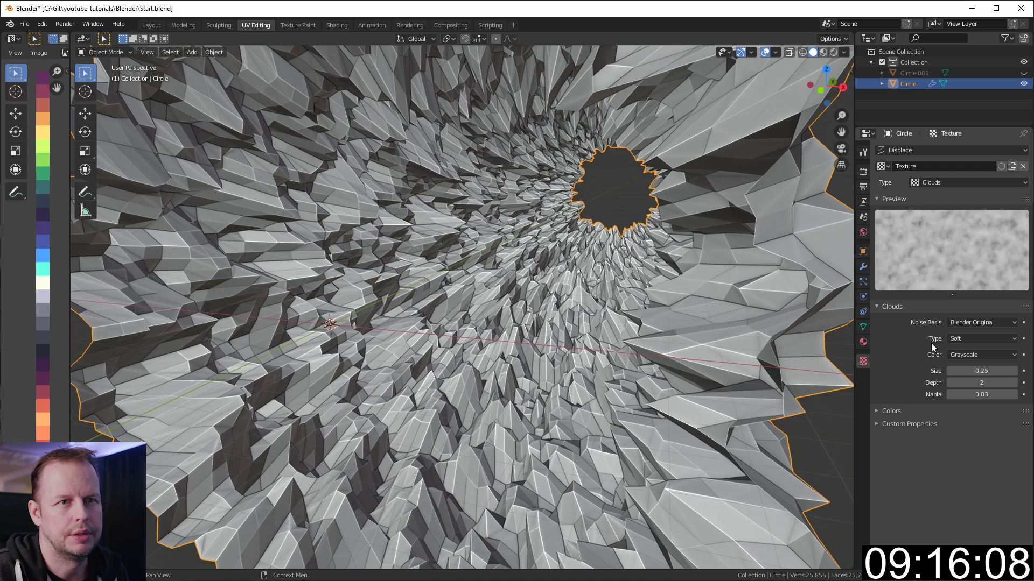
- Set the Clouds texture's size to 1.00 for broader bumps on the tunnel wall
left_click(985, 371)
type("1")
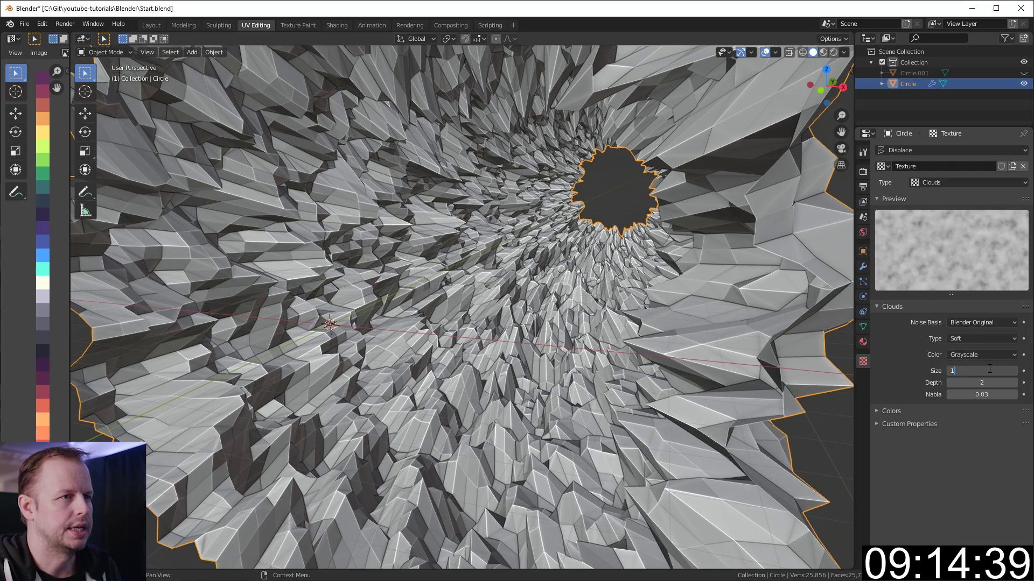
key("Return")
middle_click_drag(605, 283, 662, 243)
- Enable the texture's color ramp, shifting its black stop to roughly 0.4 and adding an extra stop at roughly 0.6
left_click(890, 411)
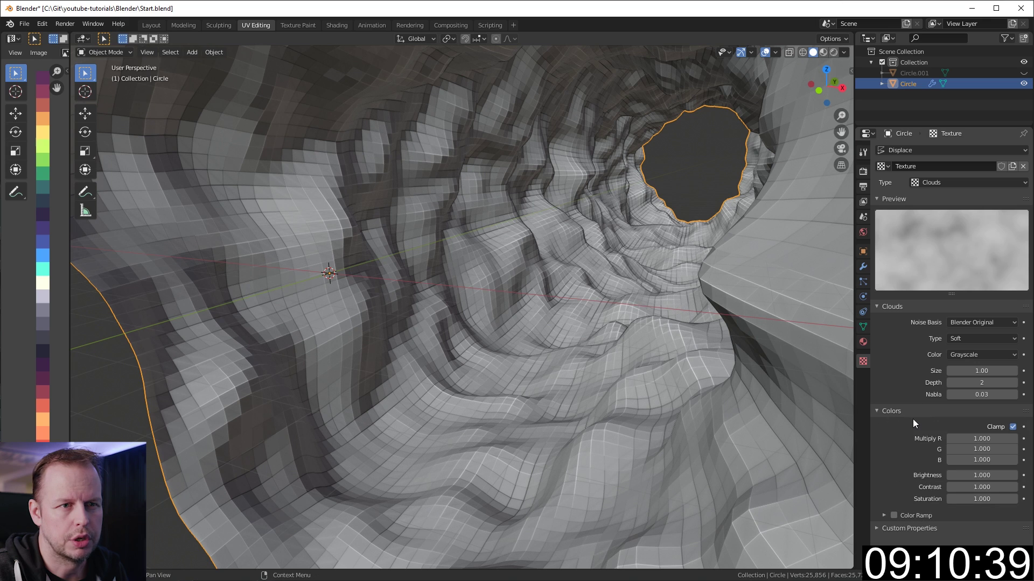
left_click(883, 516)
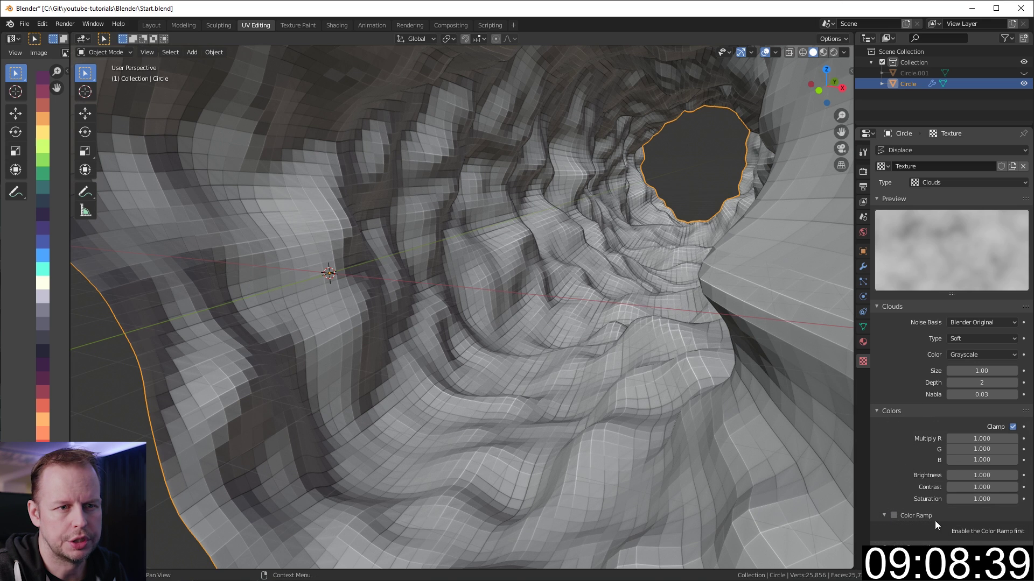
left_click(893, 515)
scroll(915, 508, "down", 1)
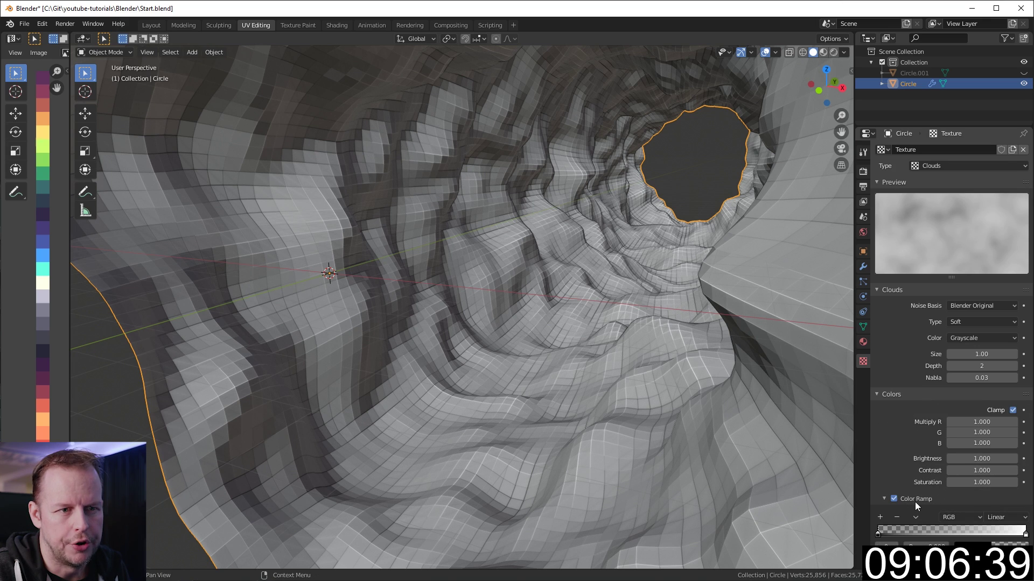
left_click_drag(877, 533, 935, 534)
middle_click_drag(612, 400, 583, 353, "shift")
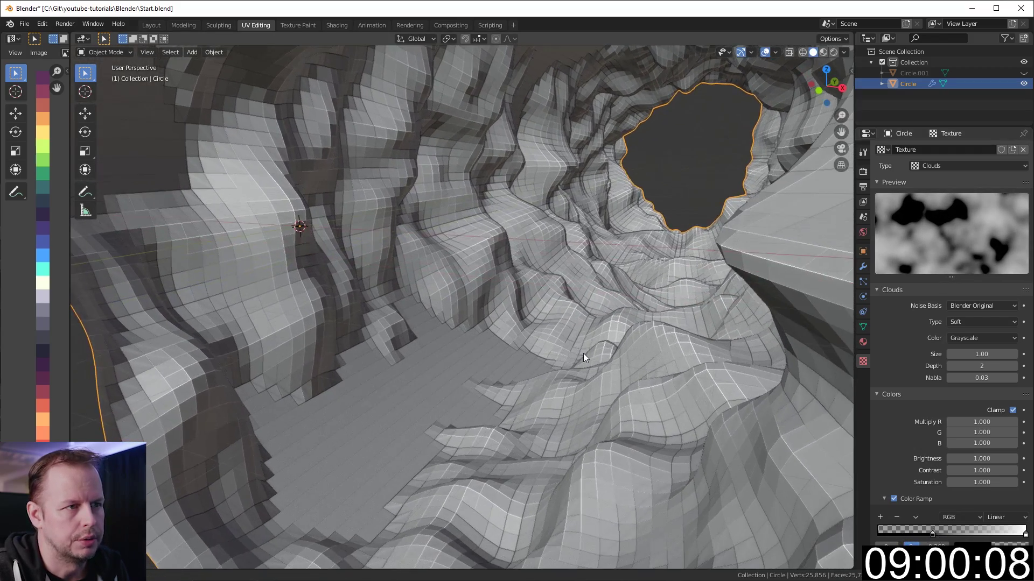
left_click(952, 531, "ctrl")
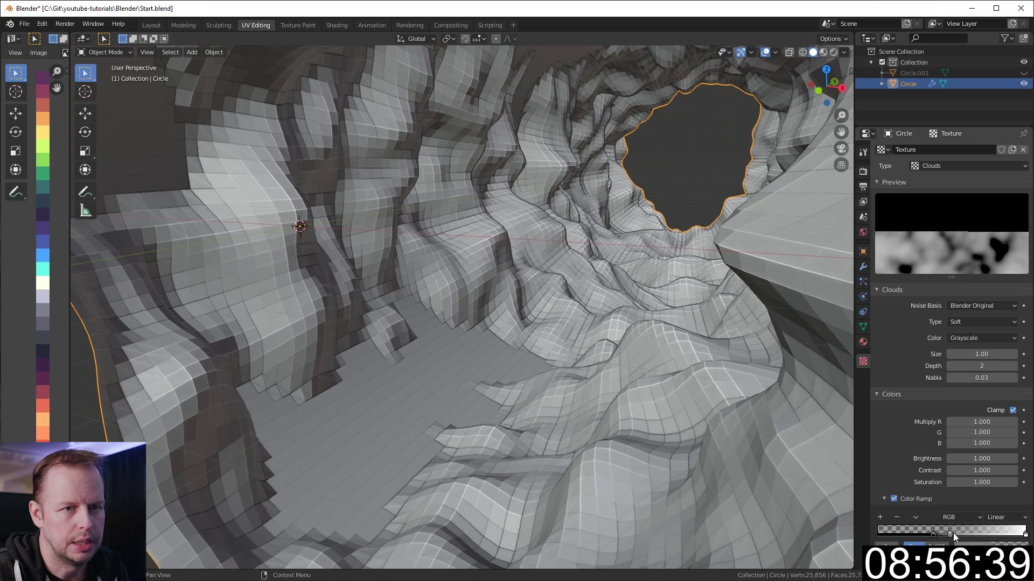
mouse_move(951, 534)
left_mouse_down()
mouse_move(981, 534)
mouse_move(933, 534)
mouse_move(968, 534)
left_mouse_up()
- Apply the Displace modifier and triangulate all faces of the tunnel mesh
left_click(863, 267)
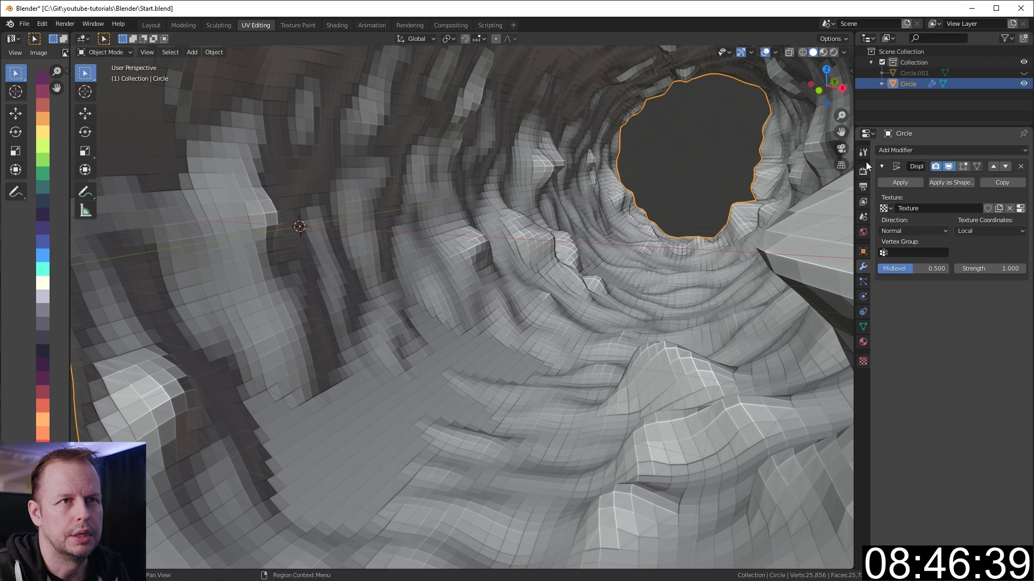
left_click(901, 184)
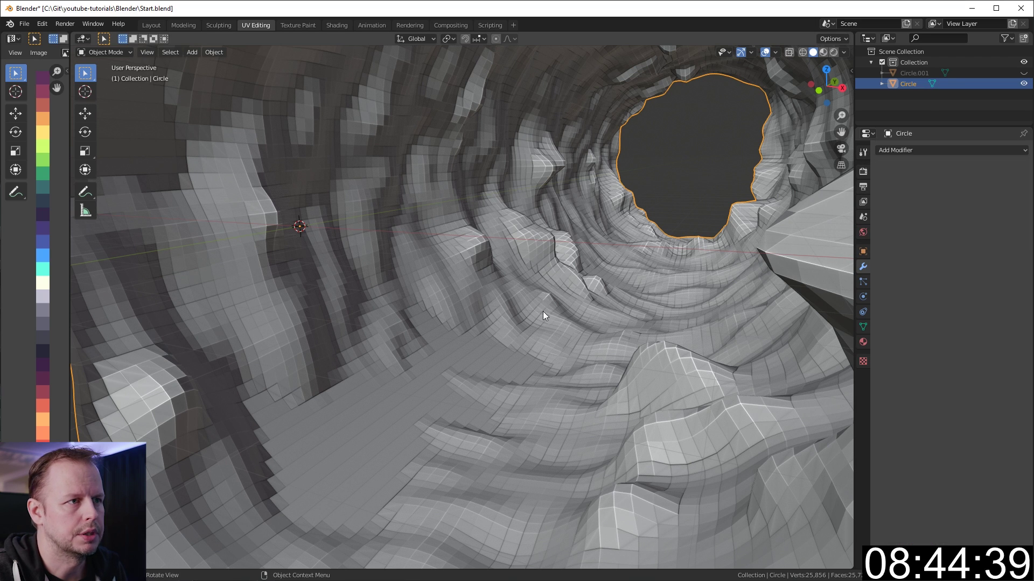
key("Tab")
key("ctrl+t")
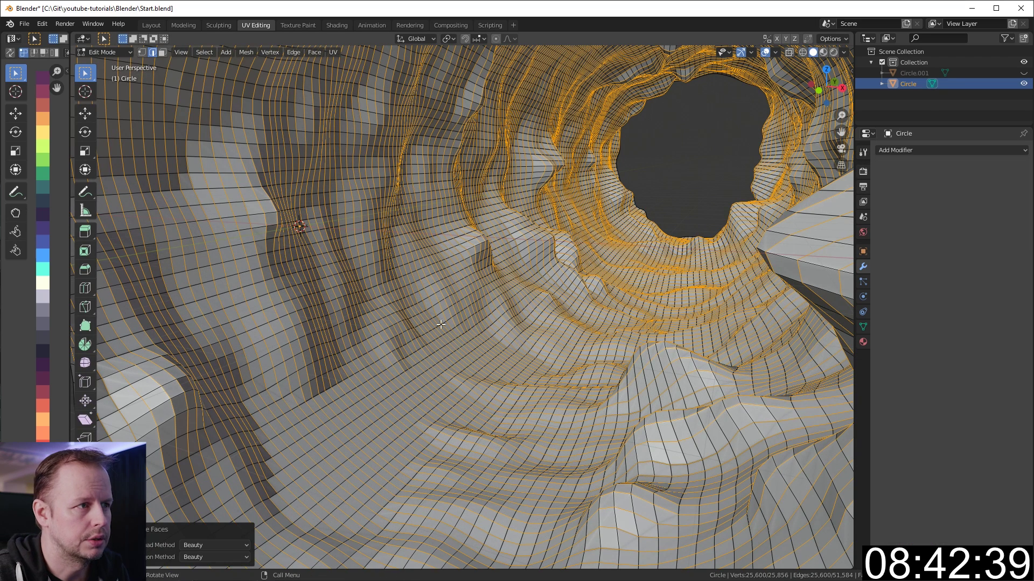
key("a")
key("ctrl+t")
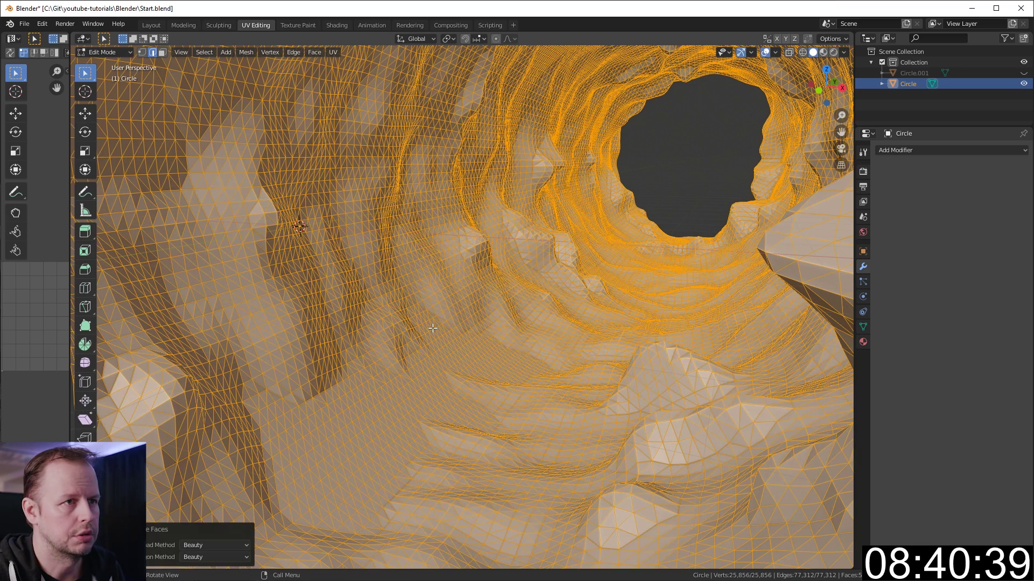
scroll(433, 329, "down", 1)
- In Object Mode, add a Decimate modifier to the tunnel, lower its collapse ratio for a low-poly look, and apply it
left_click(924, 151)
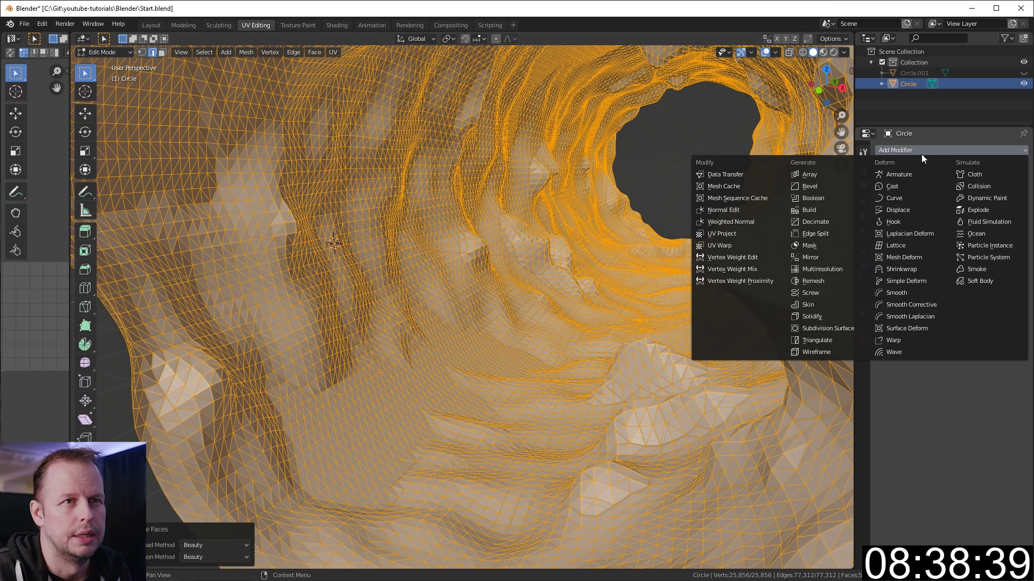
key("Tab")
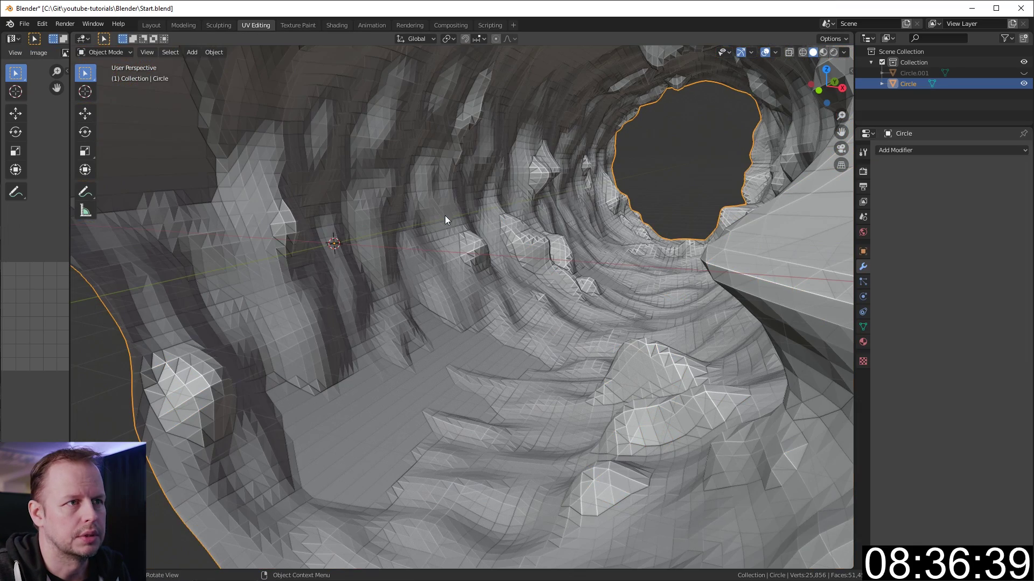
left_click(911, 150)
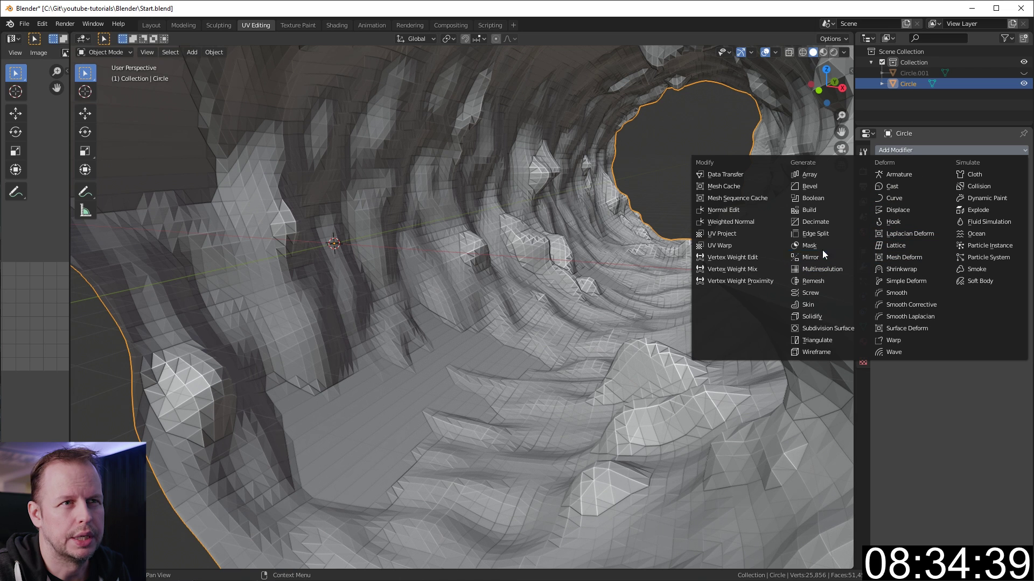
left_click(815, 222)
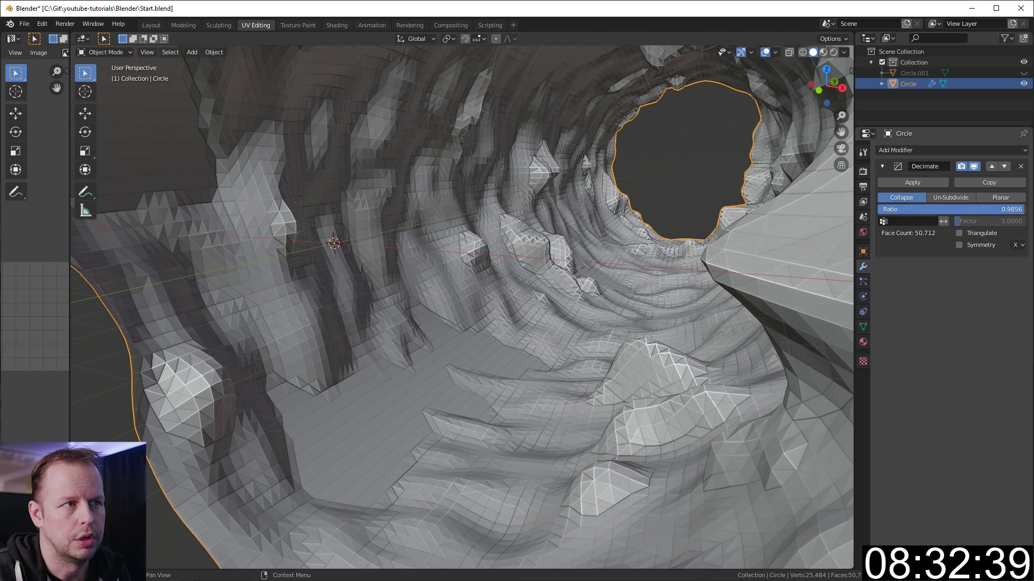
left_click_drag(1022, 209, 920, 208)
left_click(913, 182)
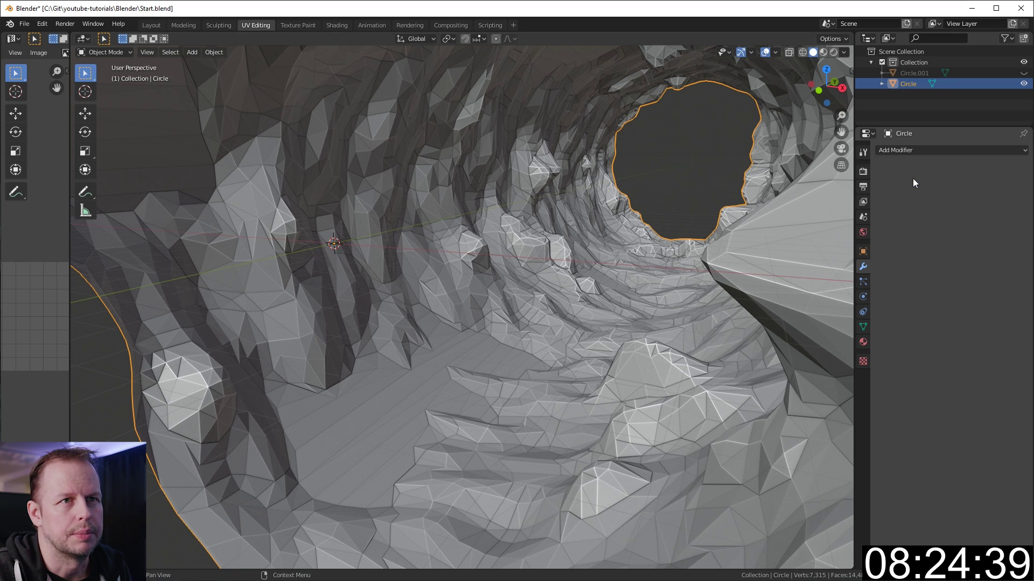
scroll(644, 222, "down", 1)
key("Tab")
scroll(640, 218, "up", 1)
middle_click_drag(625, 217, 638, 211)
key("Tab")
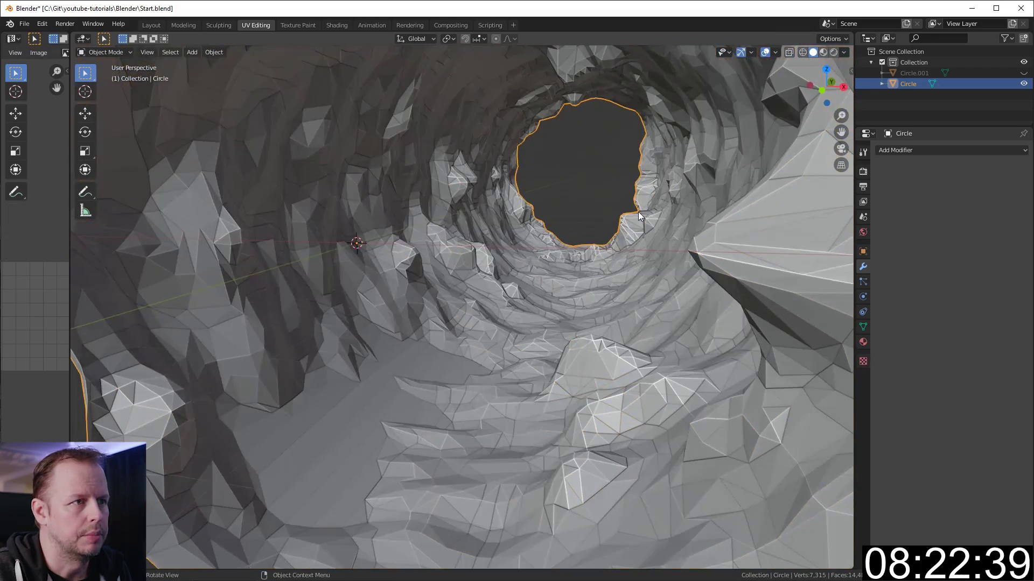
scroll(645, 206, "down", 6)
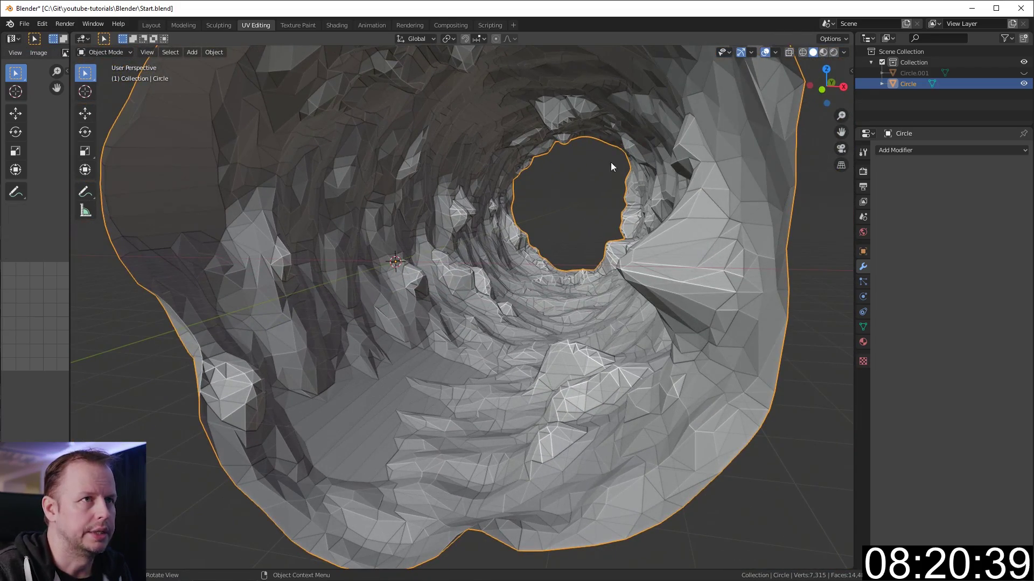
- Assign the existing Material to the rocky tunnel
key("Tab")
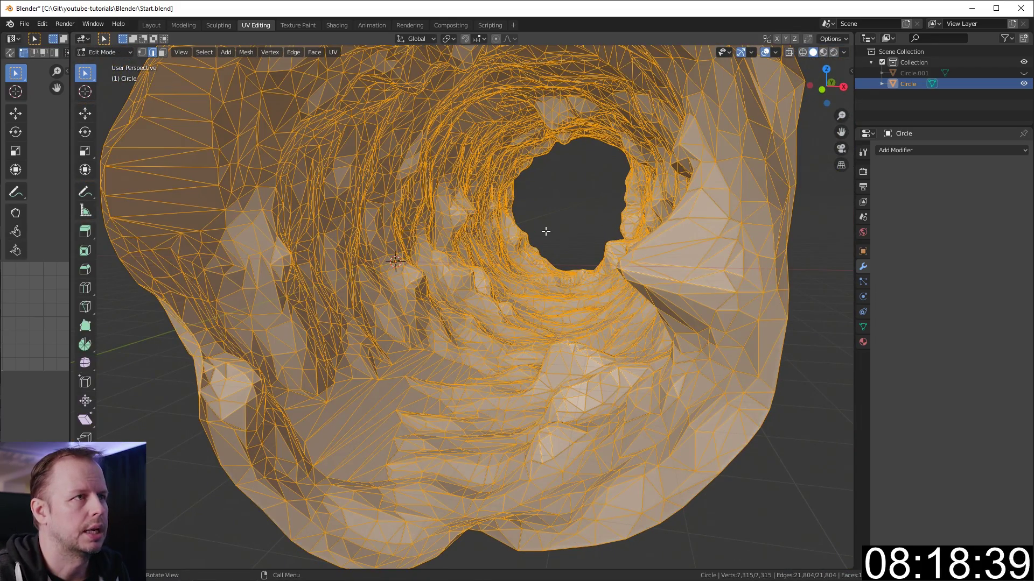
left_click(337, 26)
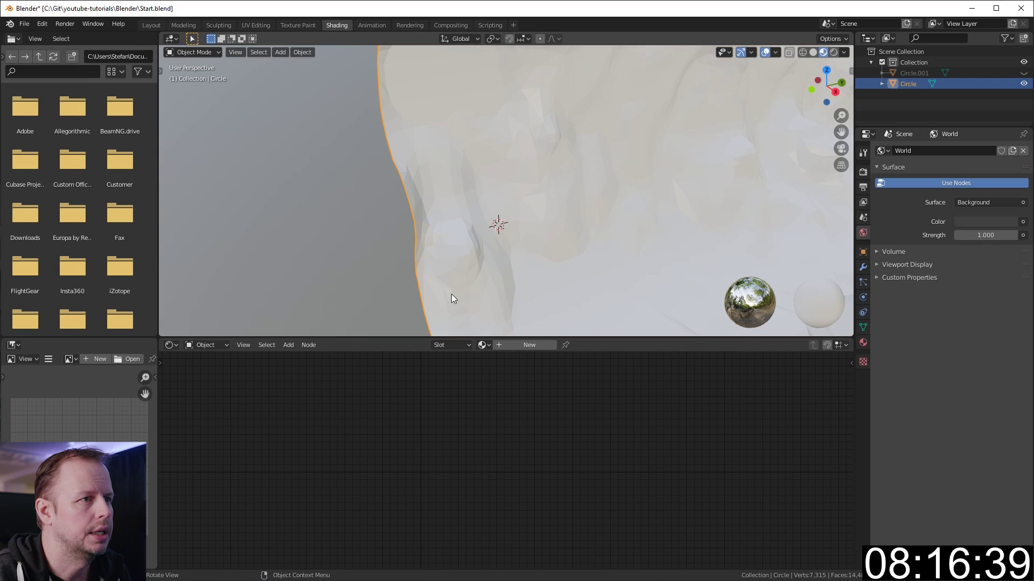
left_click(483, 345)
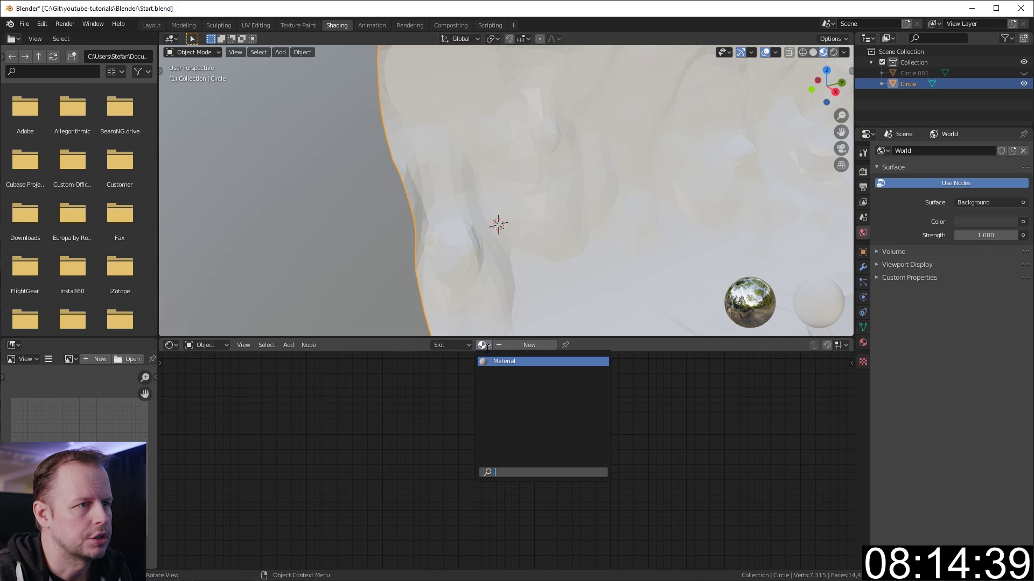
left_click(494, 362)
- Reset the rocky tunnel's UVs, collapse them to a point and place them on the palette's light green swatch
left_click(255, 25)
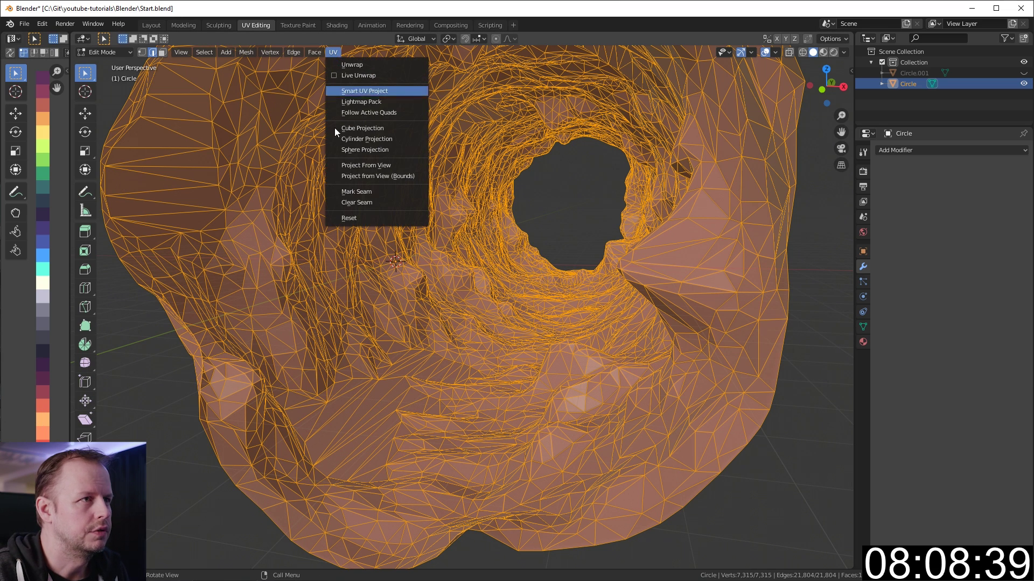
left_click(349, 218)
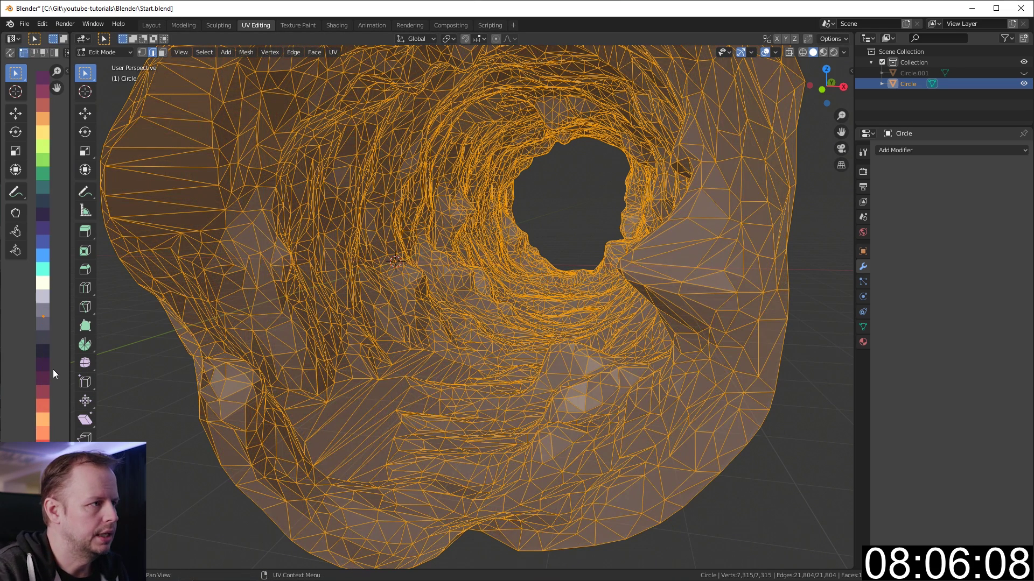
key("g")
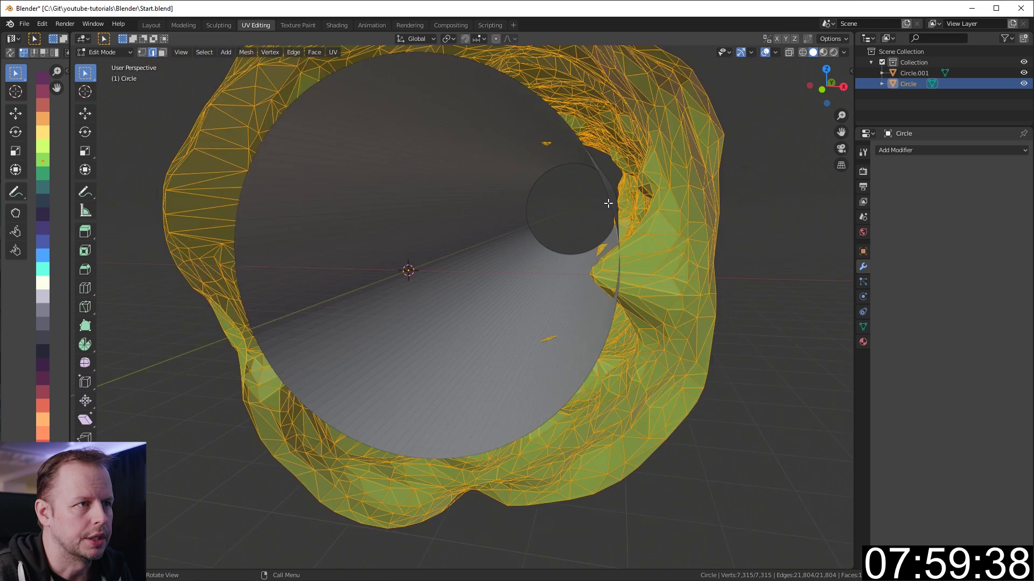
- In Object Mode, scale the smooth inner cylinder by about 1.472 on X and Z, leaving out Y, so it shows only through wall recesses
scroll(609, 204, "down", 1)
left_click(459, 226)
key("Tab")
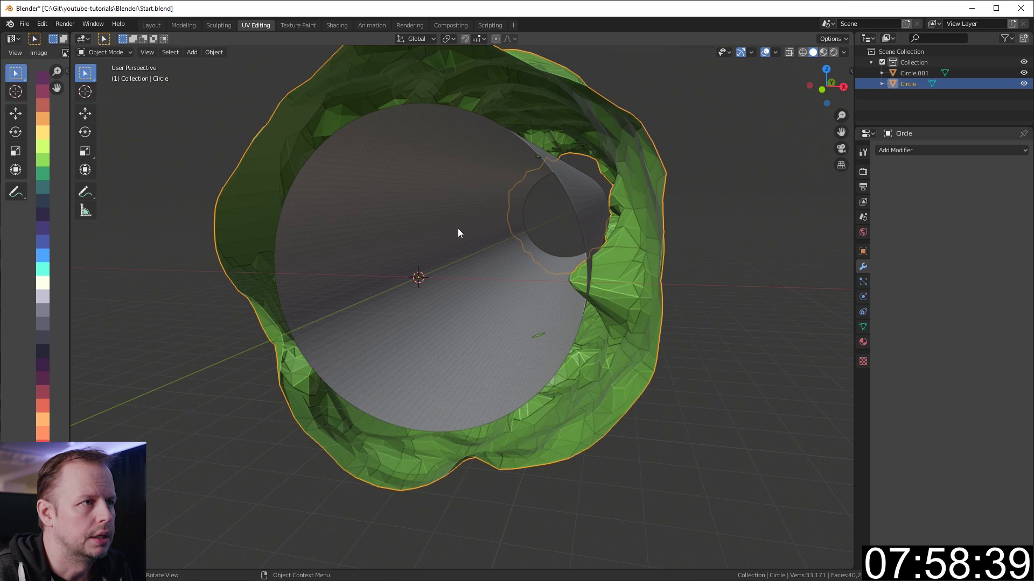
left_click(455, 227)
scroll(520, 227, "up", 2)
scroll(522, 232, "down", 1)
key("s")
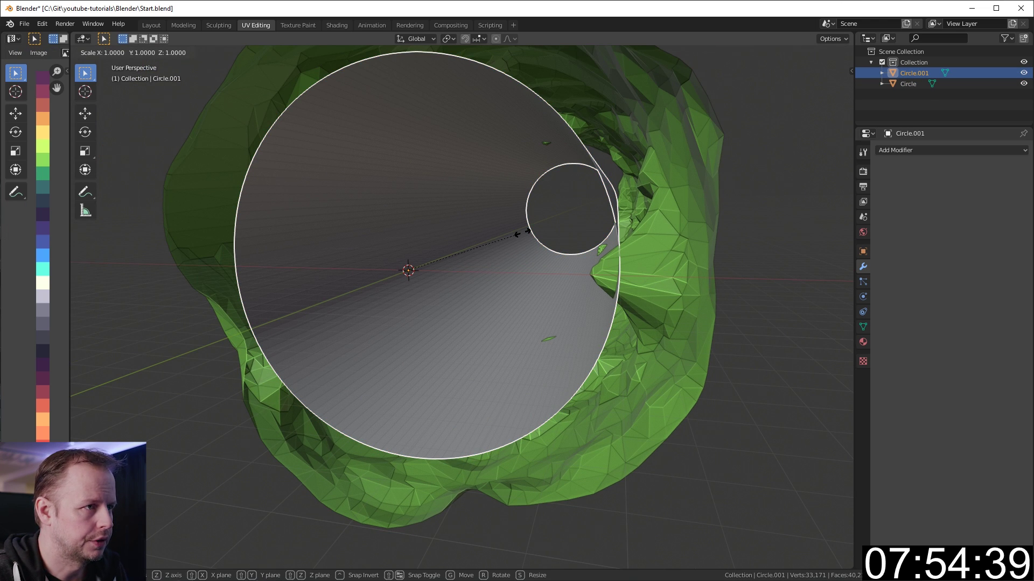
key("shift+y")
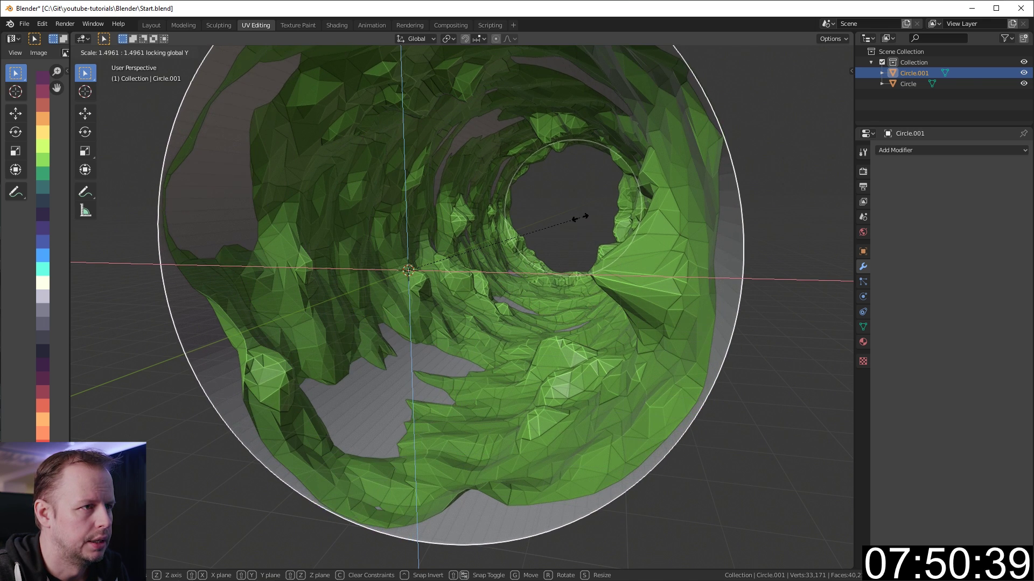
left_click(577, 219)
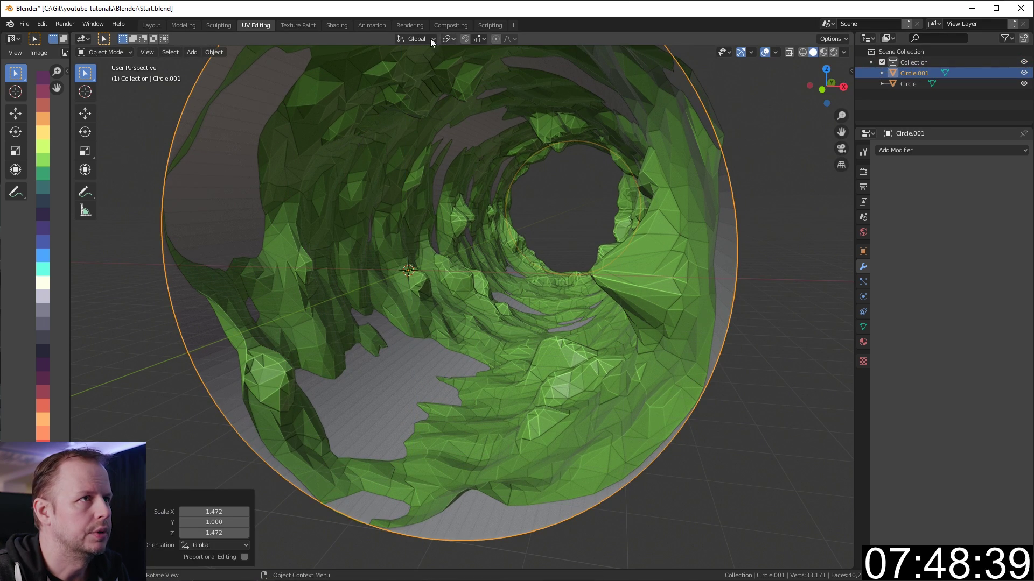
- Assign the existing Material to the smooth cylinder and return to UV editing
left_click(337, 25)
left_click(483, 344)
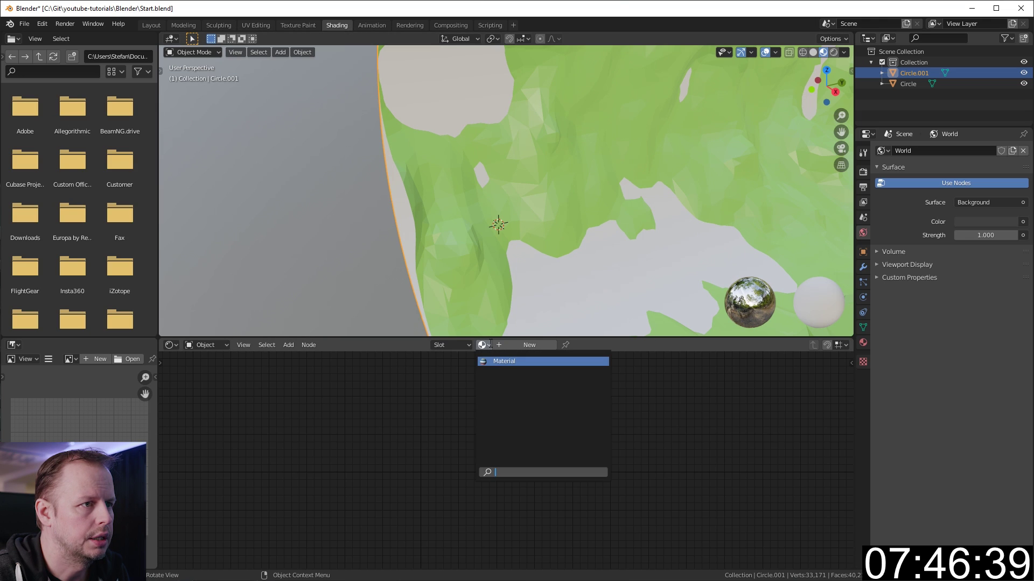
left_click(497, 363)
left_click(252, 25)
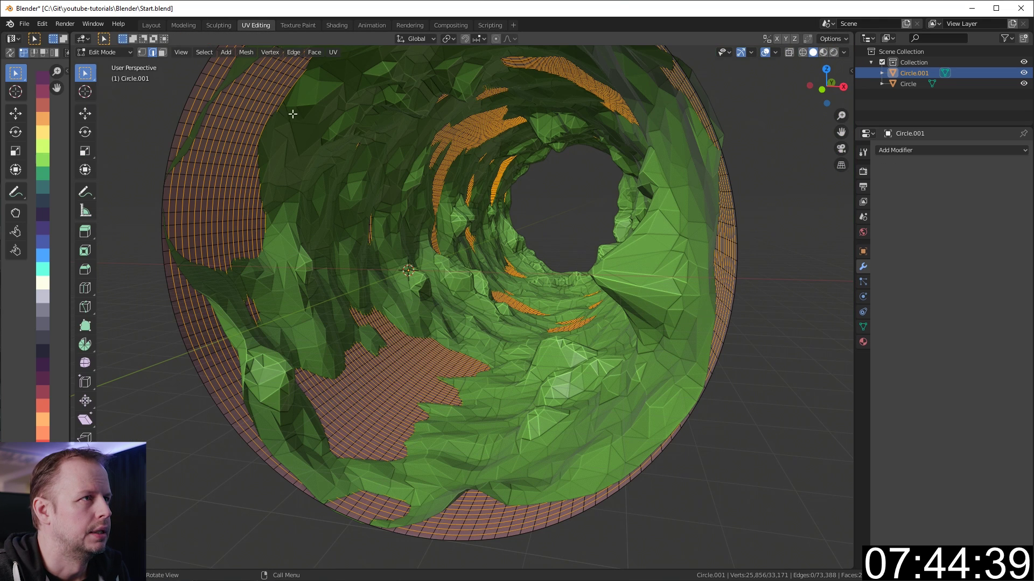
scroll(490, 299, "down", 1)
scroll(491, 299, "up", 1)
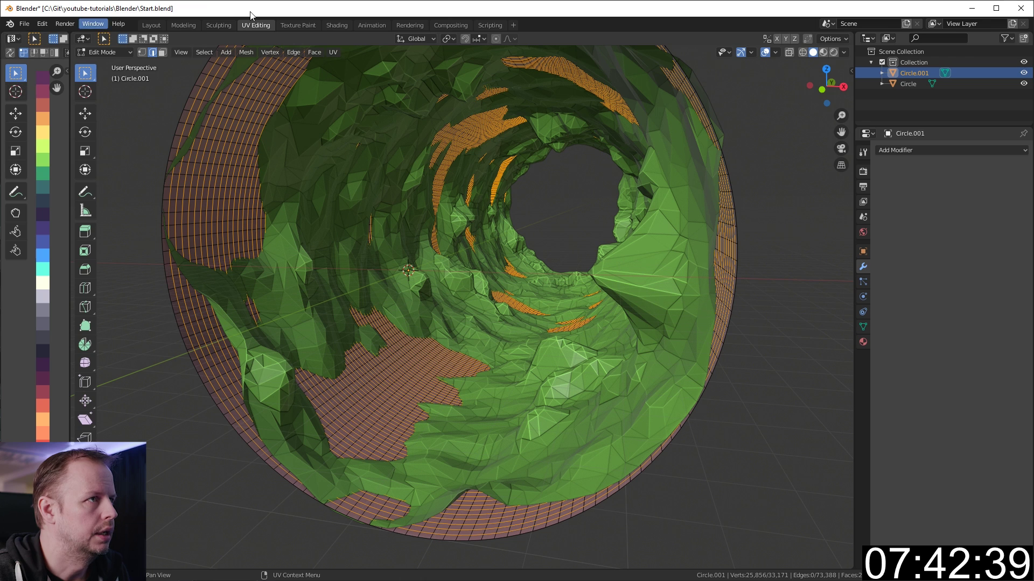
- Select the entire cylinder mesh, reset its UVs, scale them to 0 and place them on the palette's blue swatch
left_click(333, 52)
left_click(353, 219)
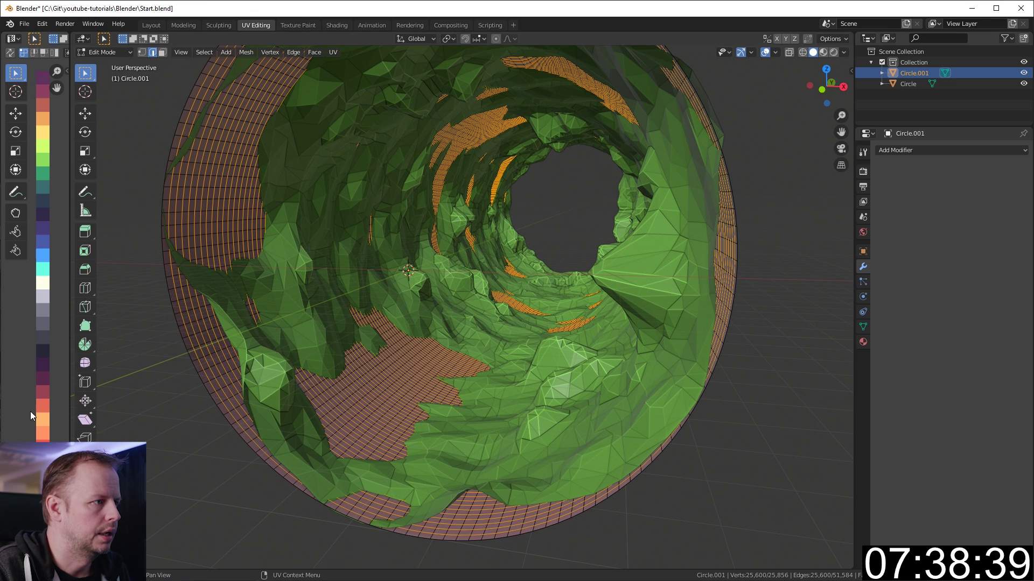
key("Tab")
key("Tab")
key("a")
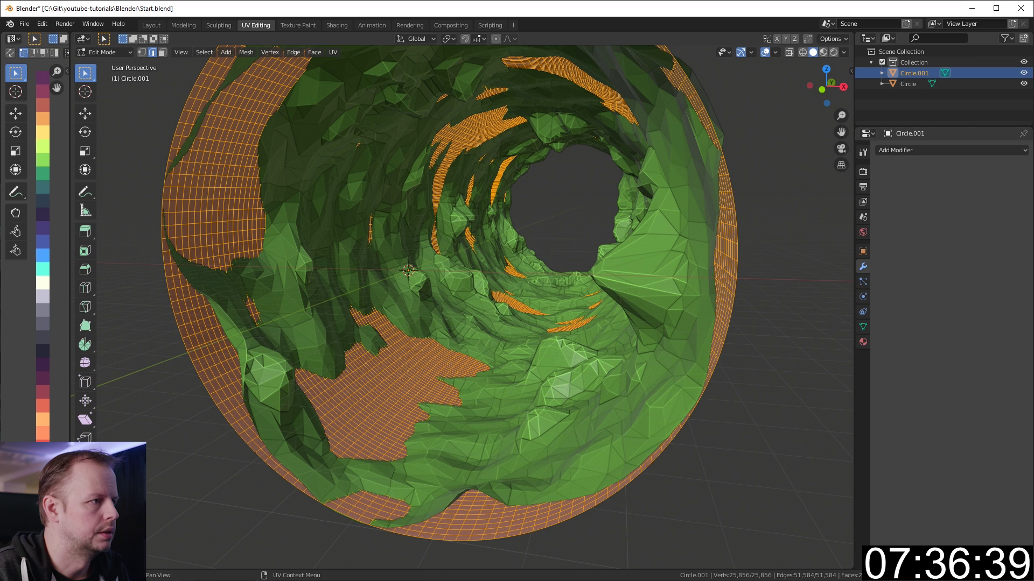
left_click(330, 51)
left_click(350, 217)
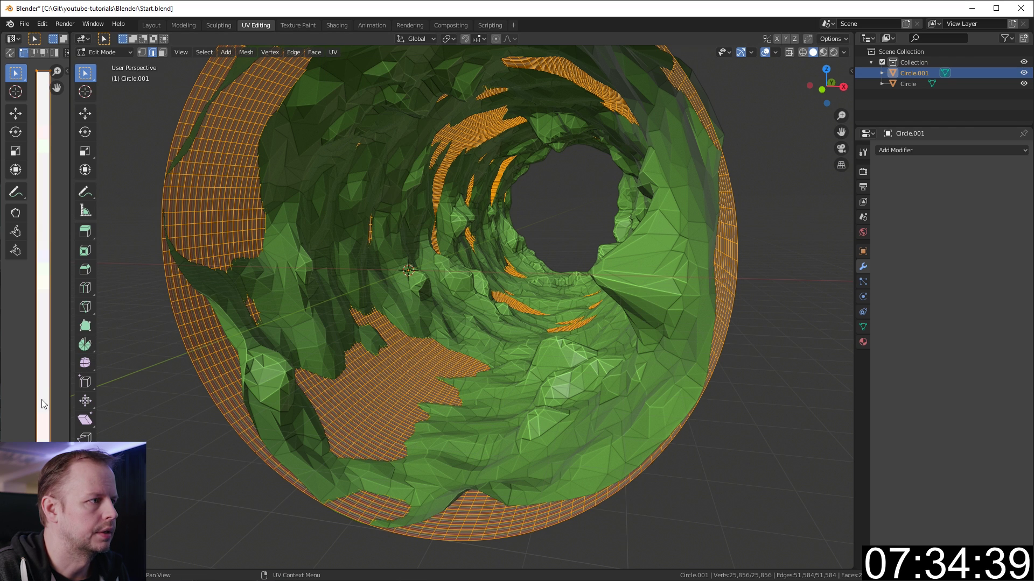
type("s0")
key("Return")
key("g")
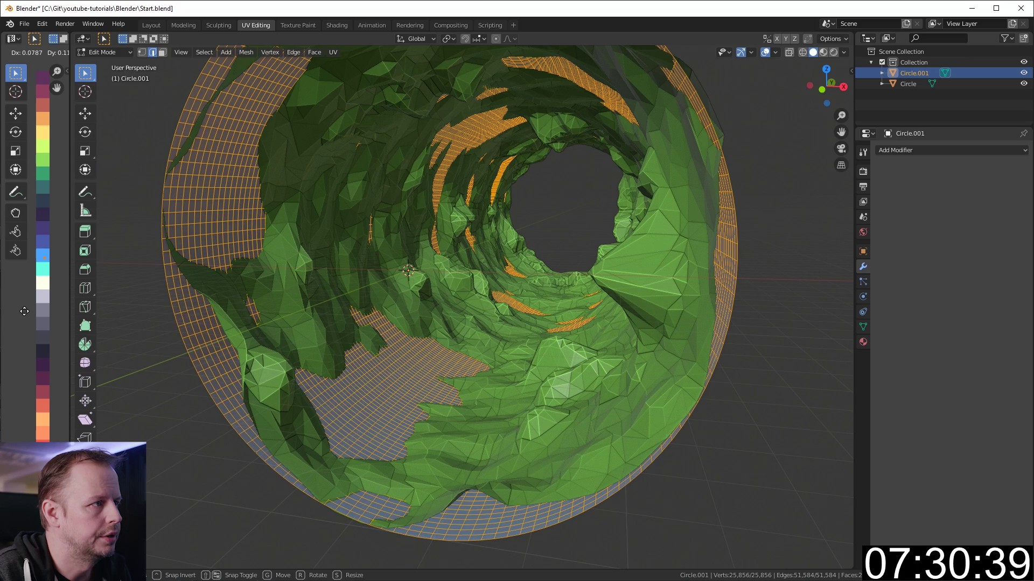
left_click(25, 310)
- Set up a front view with X-ray on and open the rocky tunnel in Edit Mode with vertex selection
scroll(478, 280, "up", 1)
key("alt+a")
middle_click_drag(479, 280, 558, 312, "shift")
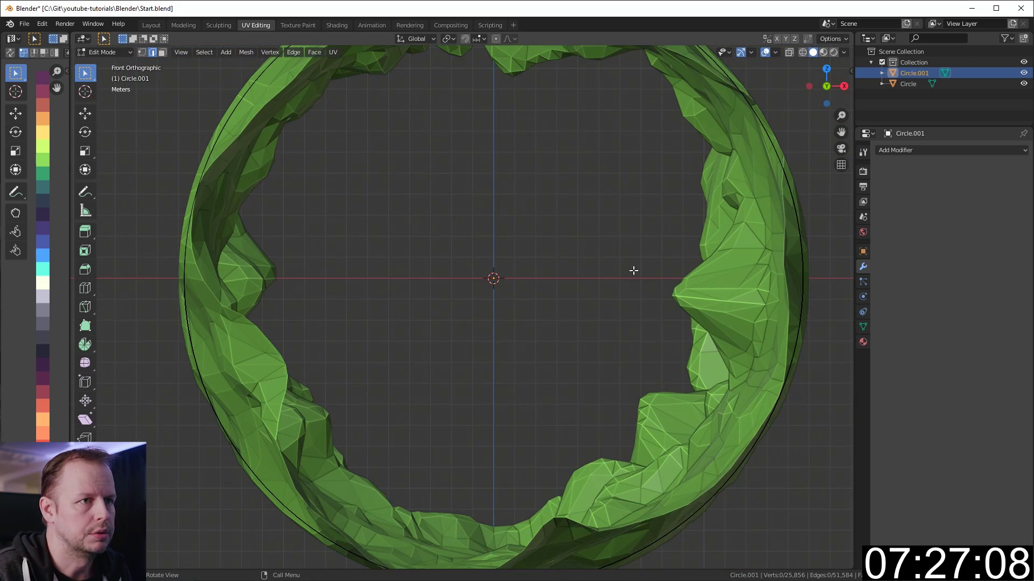
scroll(633, 271, "down", 4)
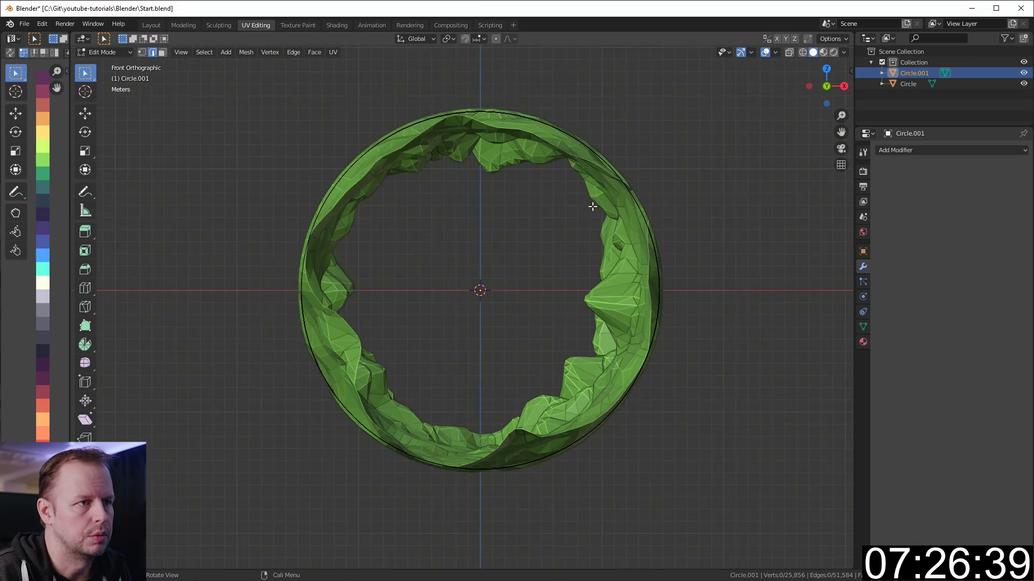
left_click(789, 52)
scroll(541, 185, "up", 2)
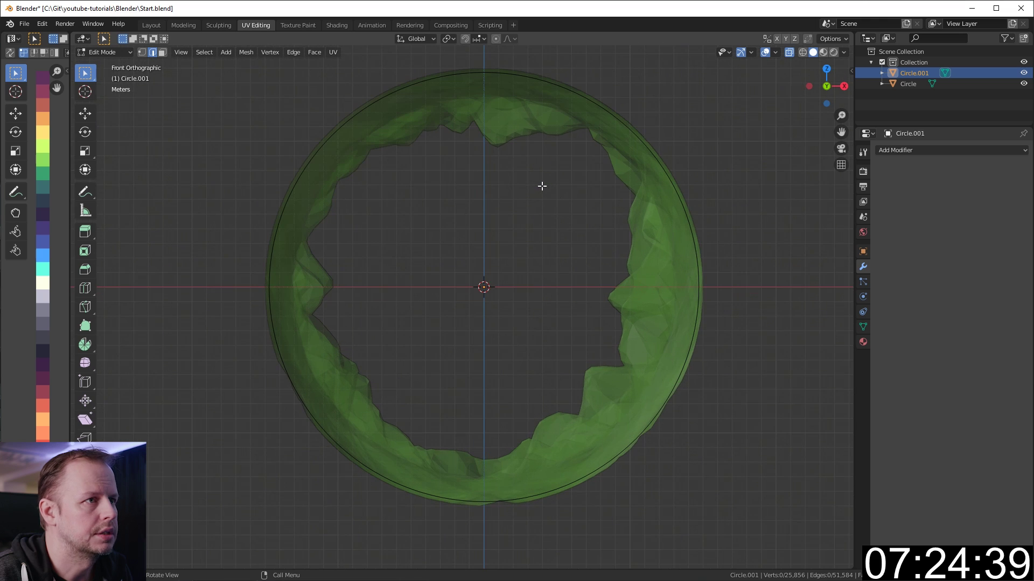
key("Tab")
left_click(410, 105)
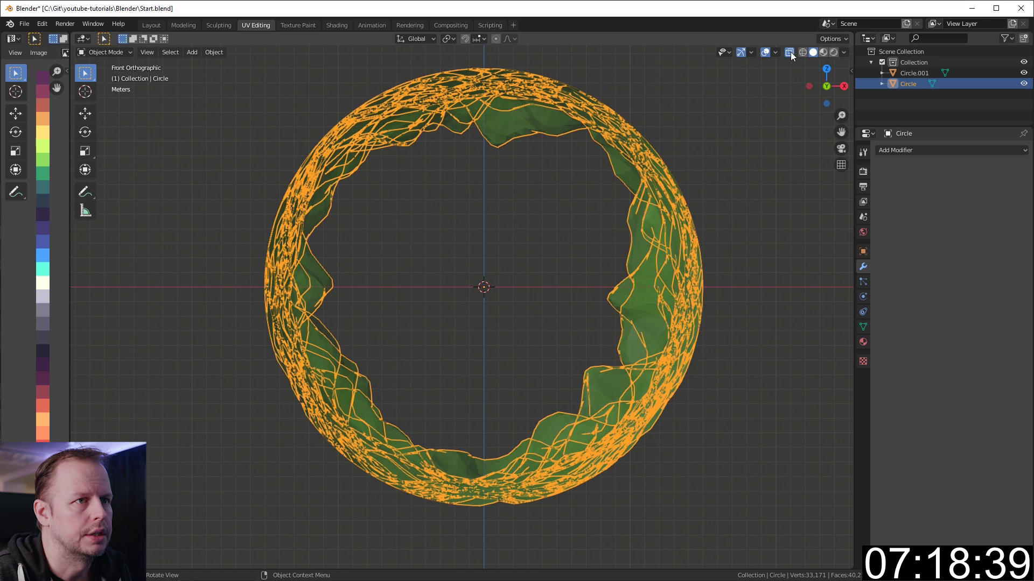
left_click(587, 198)
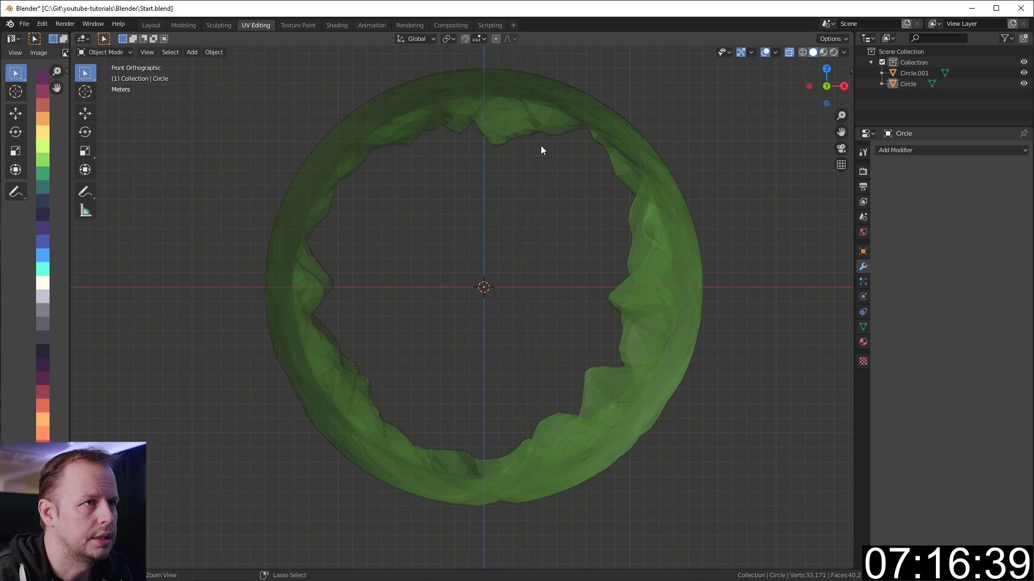
key("Tab")
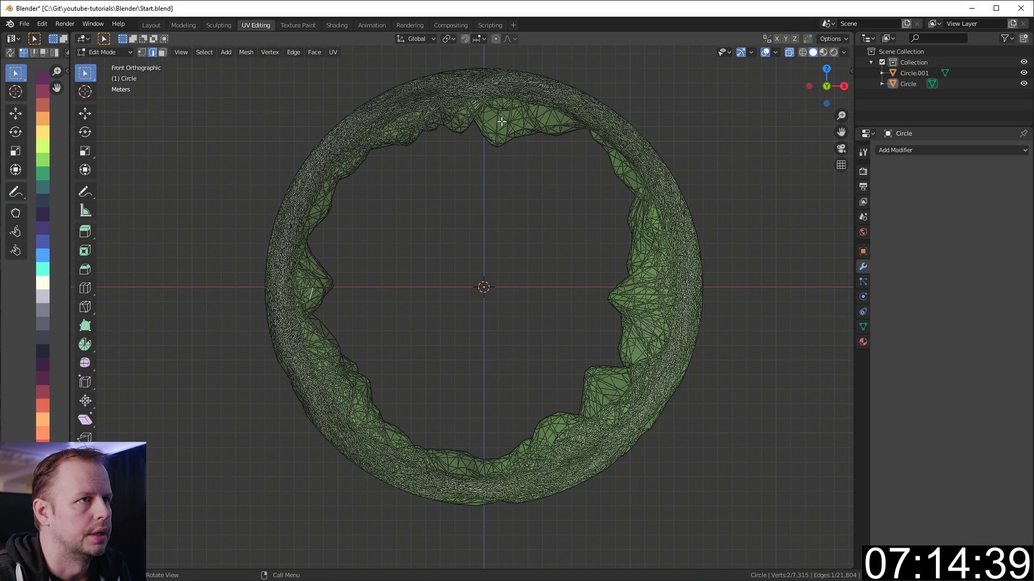
key("1")
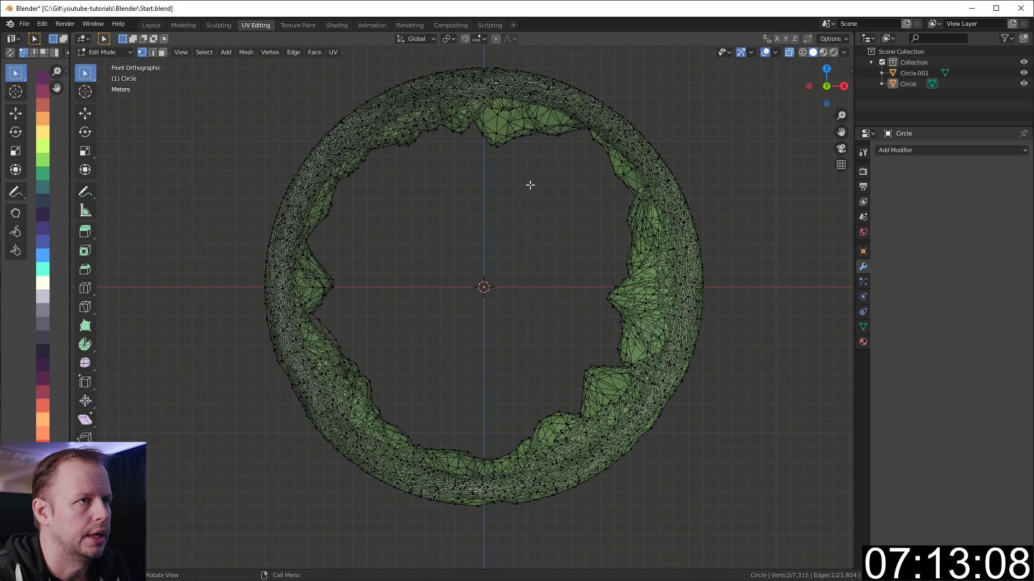
- Lasso-select the rock vertices protruding furthest into the tunnel opening and grow the selection over the surrounding faces
key("a")
key("alt+a")
right_click_drag(552, 150, 526, 121, "ctrl")
mouse_move(463, 114)
right_mouse_down("ctrl")
mouse_move(398, 124)
mouse_move(350, 164)
mouse_move(318, 230)
mouse_move(321, 302)
mouse_move(343, 387)
mouse_move(412, 448)
mouse_move(487, 457)
mouse_move(592, 413)
mouse_move(627, 280)
mouse_move(614, 186)
mouse_move(565, 138)
mouse_move(571, 160)
right_mouse_up("ctrl")
key("ctrl+KP_Add")
key("ctrl+KP_Add")
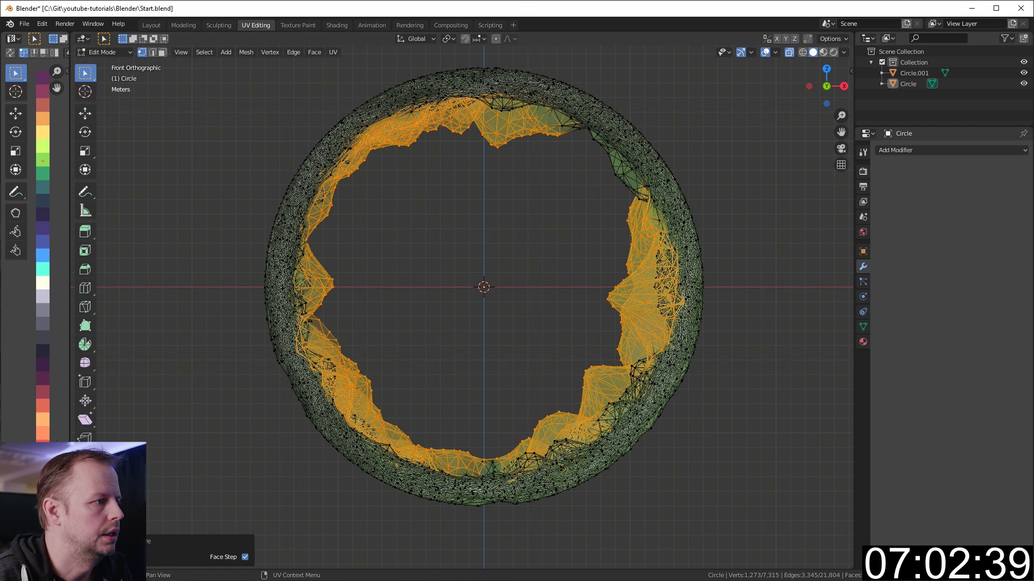
- Move all UVs of the selected rock protrusions onto the palette's grey swatch
key("a")
key("g")
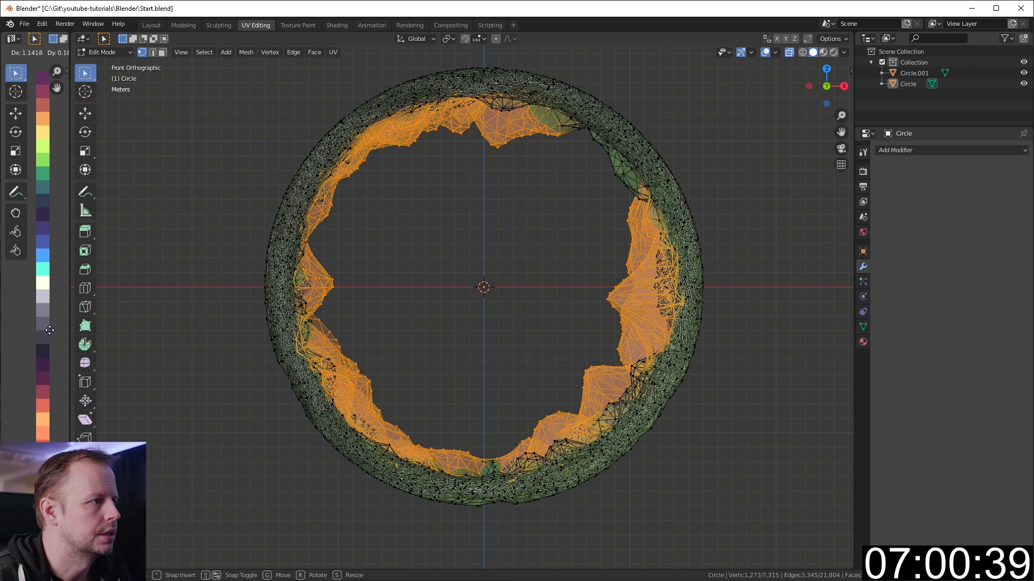
right_click(50, 317)
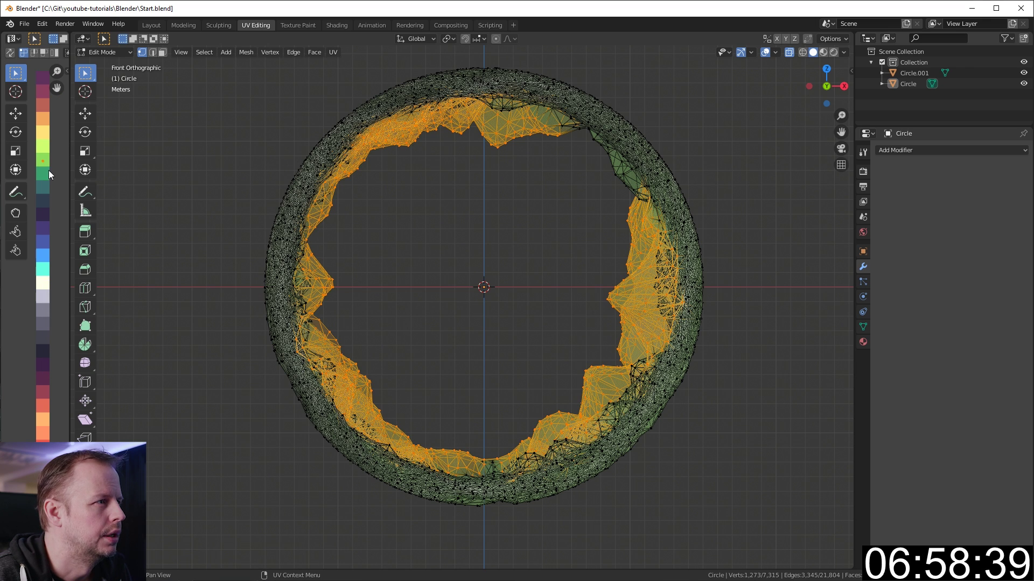
key("g")
left_click(49, 319)
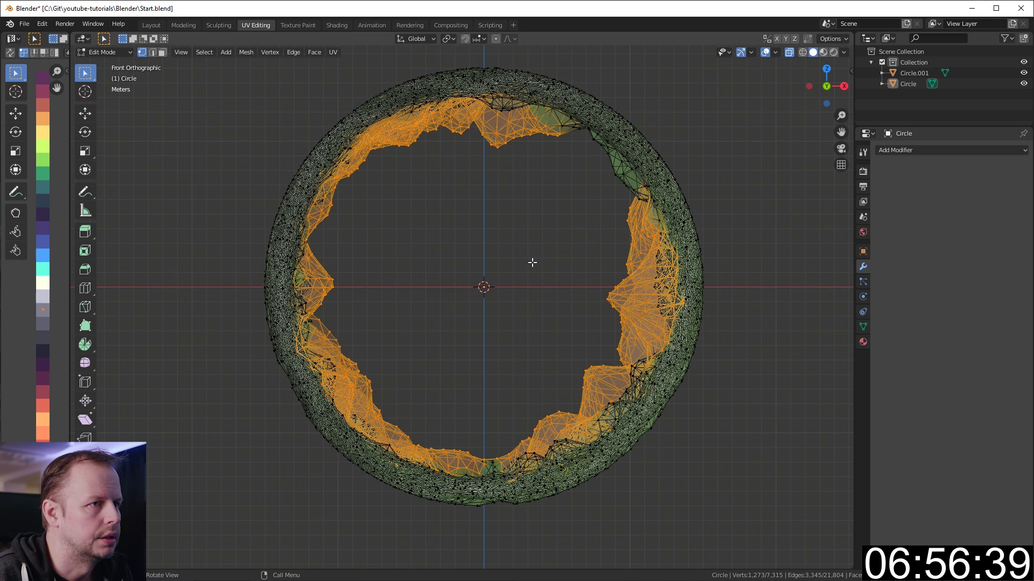
- Shrink the selection to the tips of the protrusions and move their UVs onto the palette's off-white swatch
key("ctrl+KP_Subtract")
key("ctrl+KP_Subtract")
key("ctrl+KP_Subtract")
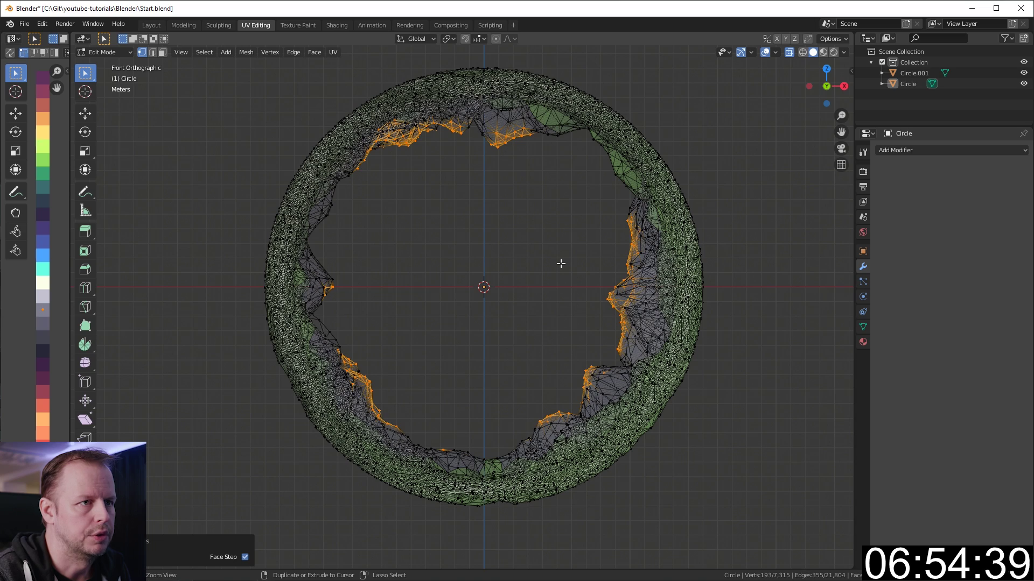
key("g")
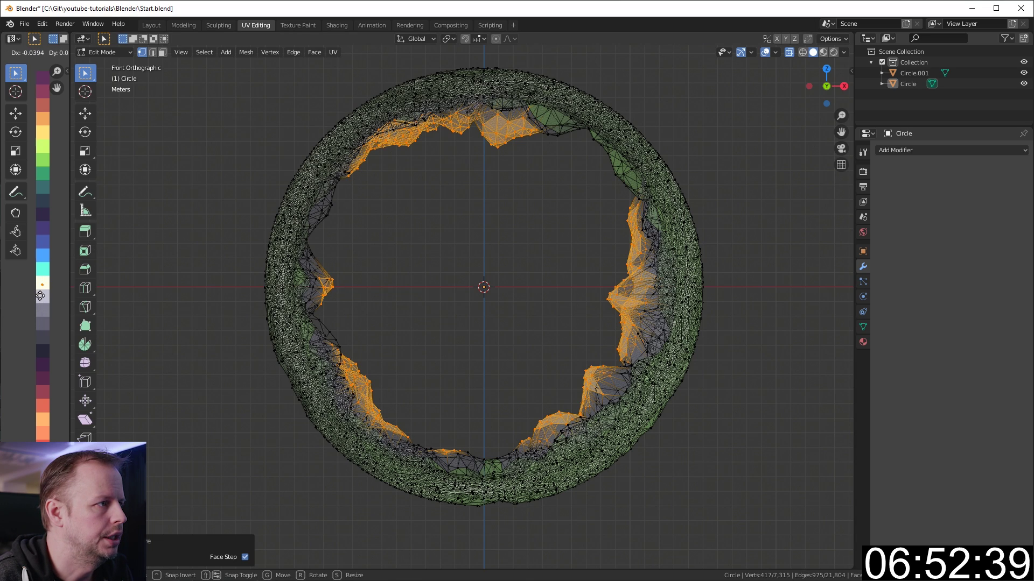
left_click(45, 285)
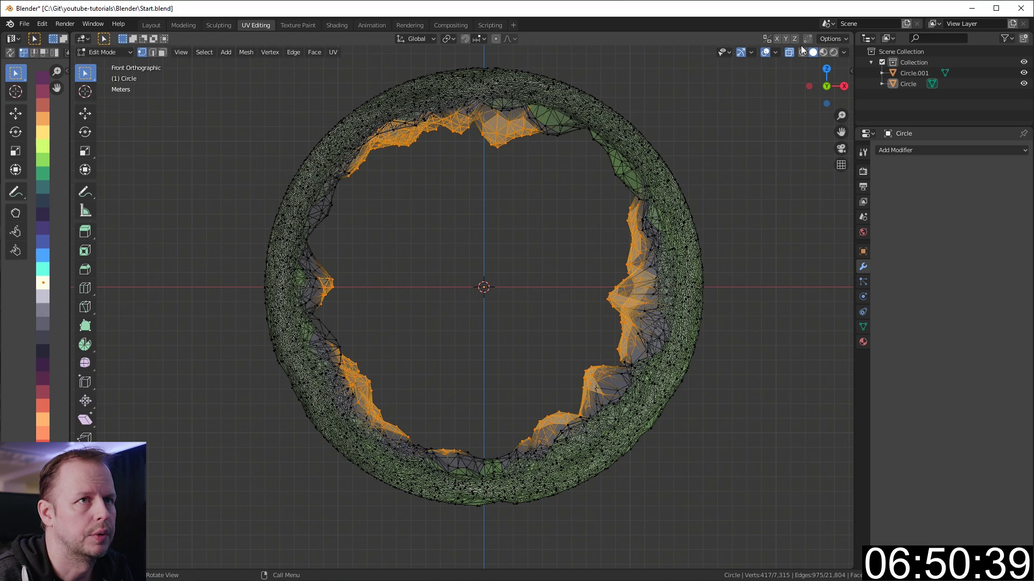
- Turn off X-ray, deselect the mesh and return to Object Mode to inspect the coloured tunnel from inside
key("alt+z")
mouse_move(619, 195)
middle_mouse_down()
mouse_move(634, 184)
mouse_move(607, 196)
middle_mouse_up()
scroll(607, 196, "up", 3)
key("a")
key("alt+a")
middle_click_drag(713, 252, 604, 227)
key("Tab")
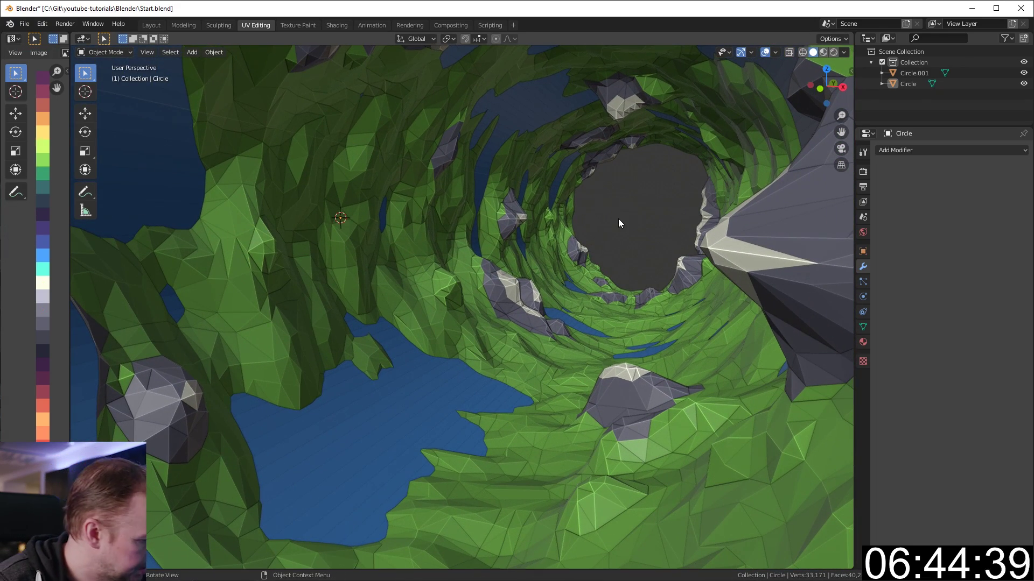
middle_click_drag(649, 203, 519, 354)
key("Tab")
key("Tab")
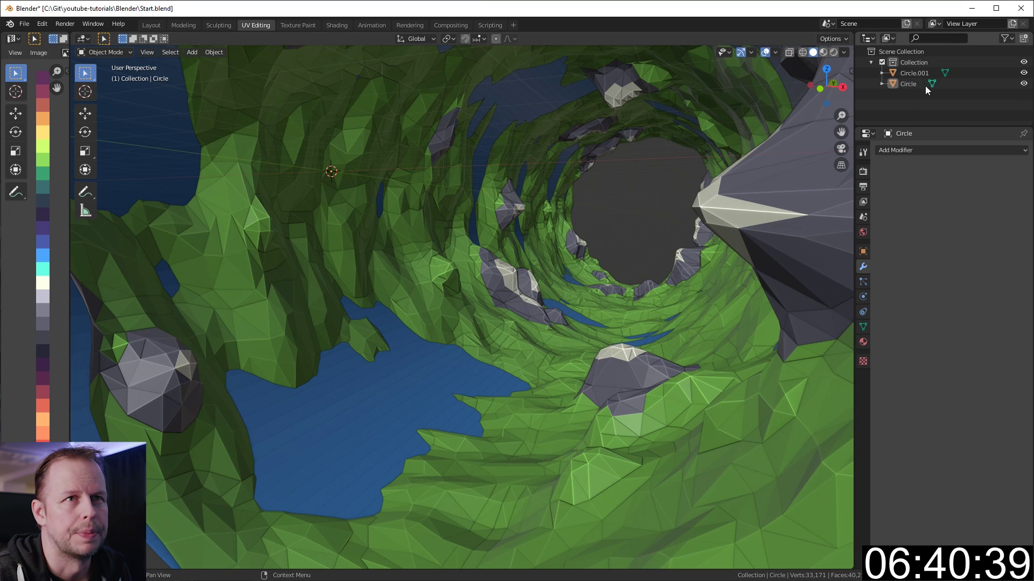
- Enter Edit Mode on the grassy terrain mesh and switch to face selection
left_click(553, 245)
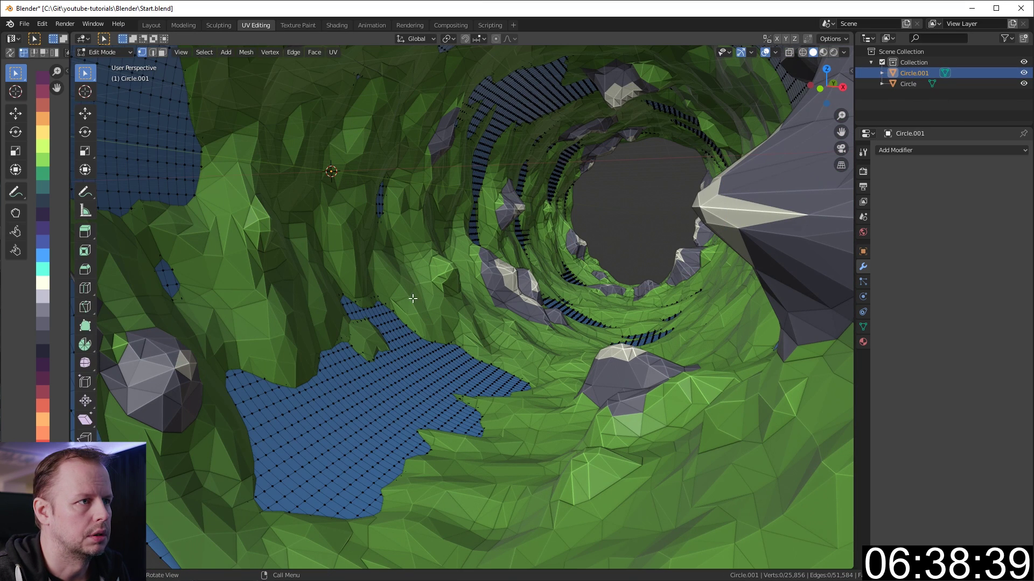
left_click(406, 264)
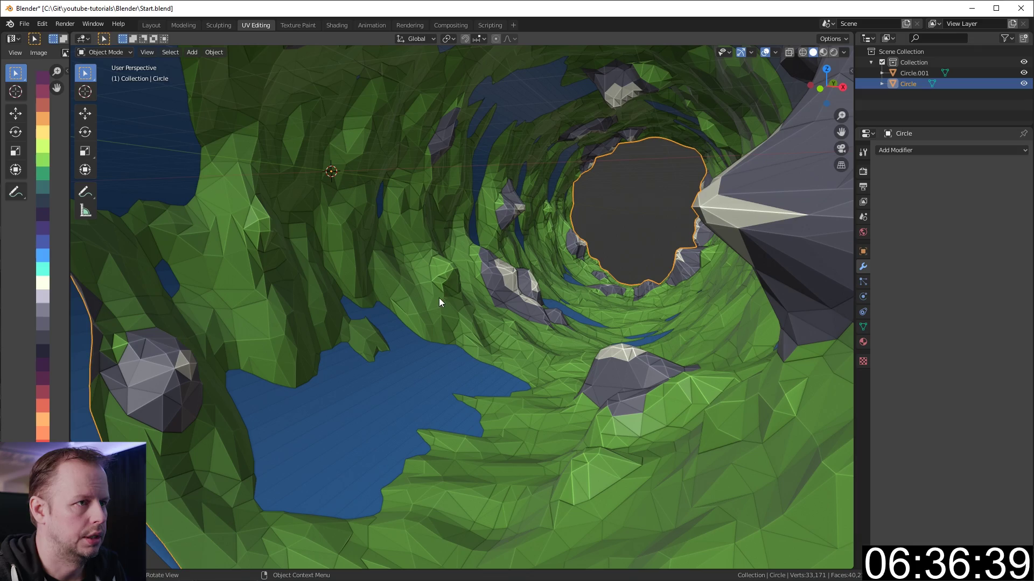
key("Tab")
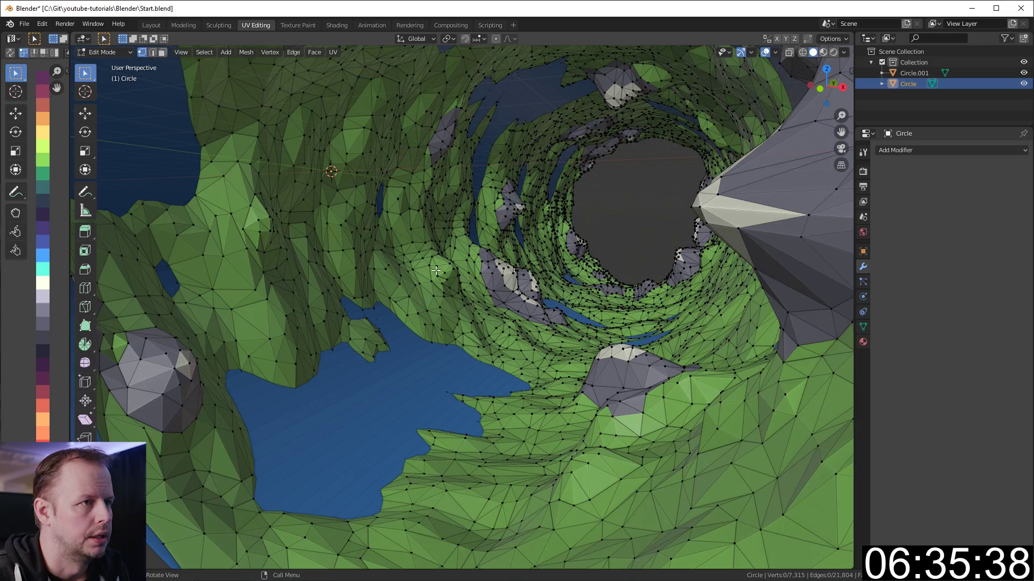
left_click(162, 52)
middle_click_drag(512, 320, 632, 339)
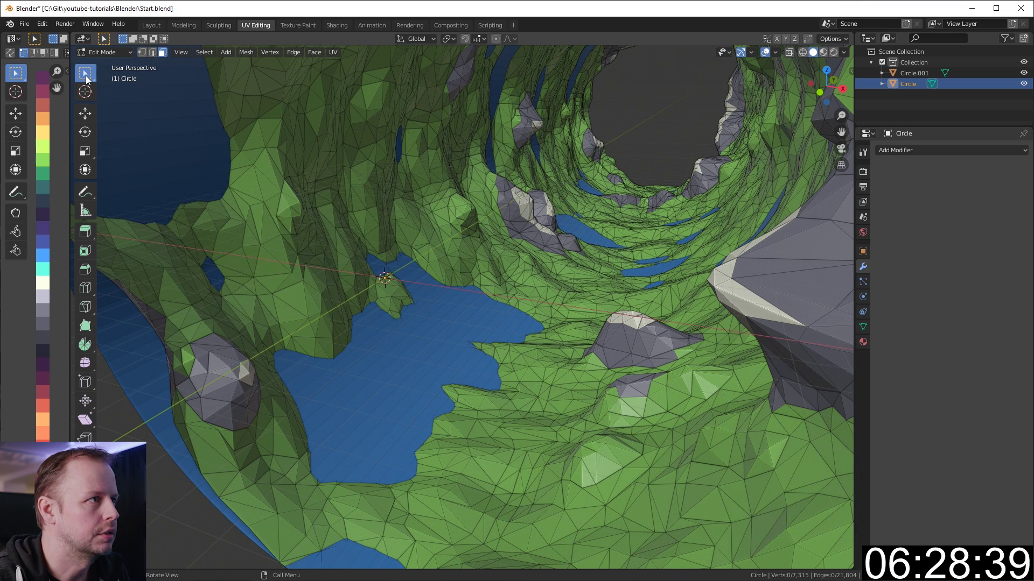
- Circle-select patches and winding bands of grass faces along the tunnel's floor and walls, avoiding the rocks
left_click_drag(85, 80, 133, 117)
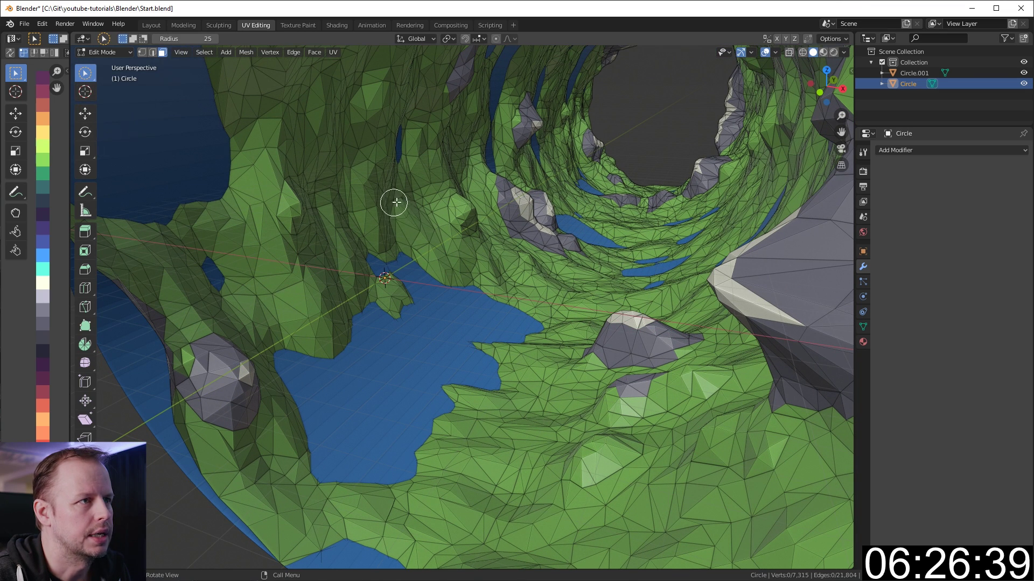
mouse_move(403, 202)
left_mouse_down()
mouse_move(441, 237)
mouse_move(571, 296)
mouse_move(541, 414)
mouse_move(589, 490)
mouse_move(715, 451)
left_mouse_up()
left_click_drag(460, 509, 437, 515, "shift")
left_click_drag(334, 506, 283, 499, "shift")
left_click_drag(270, 291, 373, 157, "shift")
middle_click_drag(373, 157, 561, 196)
mouse_move(472, 245)
left_mouse_down("shift")
mouse_move(535, 203)
mouse_move(458, 121)
mouse_move(402, 206)
left_mouse_up("shift")
mouse_move(375, 156)
middle_mouse_down()
mouse_move(397, 156)
mouse_move(360, 176)
middle_mouse_up()
left_click_drag(242, 176, 211, 166, "shift")
mouse_move(353, 195)
middle_mouse_down()
mouse_move(338, 160)
mouse_move(325, 205)
middle_mouse_up()
left_click_drag(290, 233, 332, 263, "shift")
middle_click_drag(379, 252, 396, 272)
left_click_drag(616, 178, 701, 148, "shift")
mouse_move(680, 166)
middle_mouse_down()
mouse_move(653, 177)
mouse_move(463, 160)
middle_mouse_up()
left_click_drag(362, 252, 364, 296, "shift")
left_click_drag(628, 257, 560, 337)
middle_click_drag(561, 338, 595, 359)
left_click_drag(531, 290, 507, 323, "shift")
middle_click_drag(502, 337, 524, 380)
mouse_move(503, 460)
left_mouse_down("shift")
mouse_move(491, 474)
mouse_move(570, 453)
left_mouse_up("shift")
left_click_drag(666, 266, 636, 267)
middle_click_drag(636, 267, 664, 254)
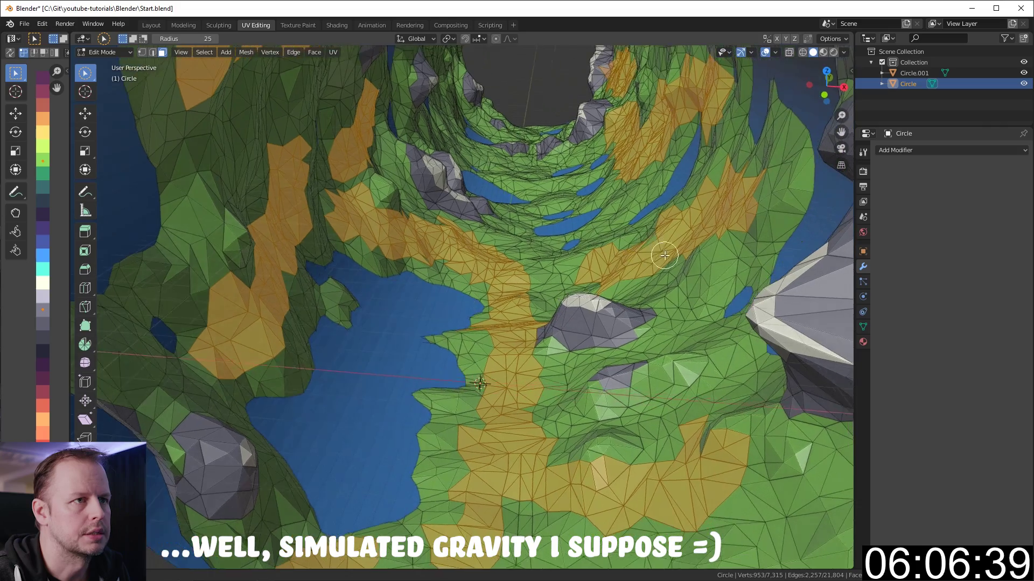
left_click_drag(501, 247, 746, 179)
scroll(493, 167, "down", 3)
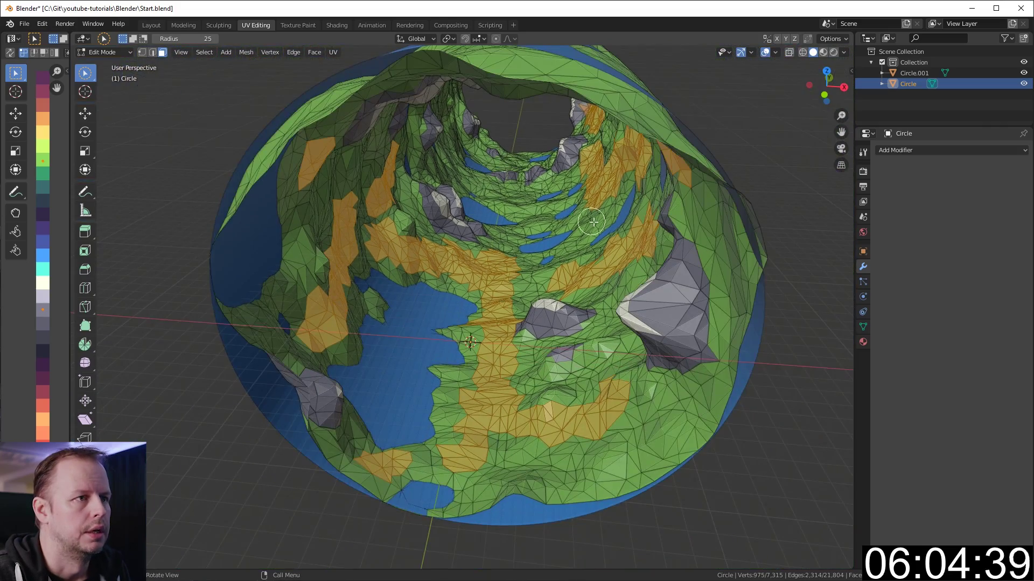
- Duplicate the selected grass faces in place and separate the copy into its own object
scroll(556, 213, "up", 2)
key("shift+d")
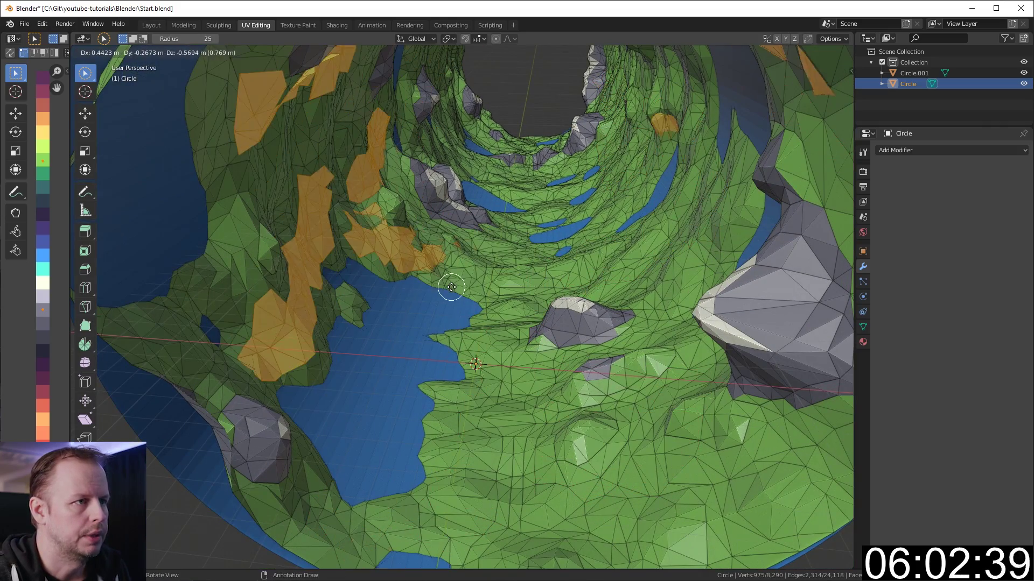
right_click(451, 286)
key("p")
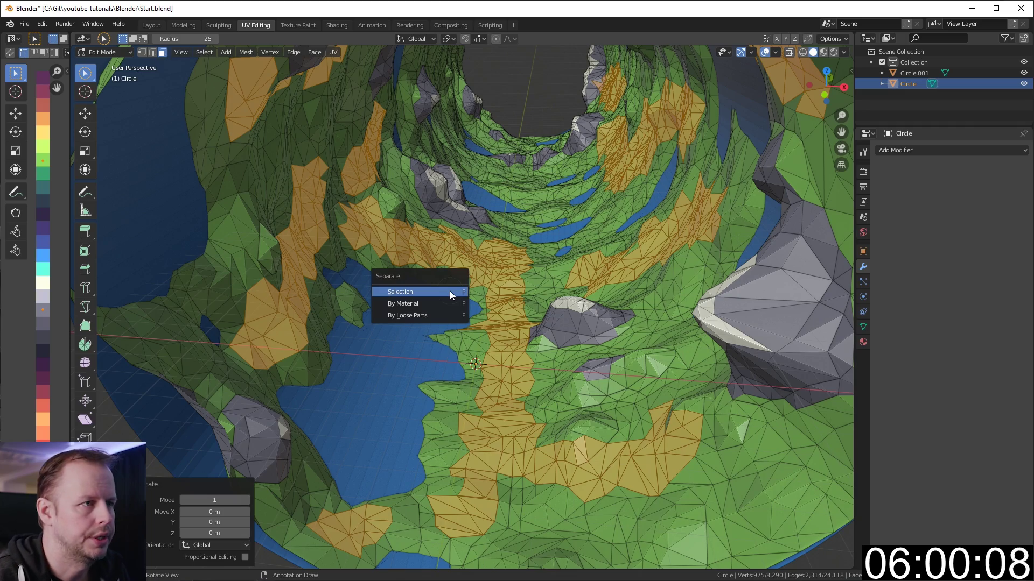
left_click(450, 292)
middle_click_drag(553, 264, 537, 263)
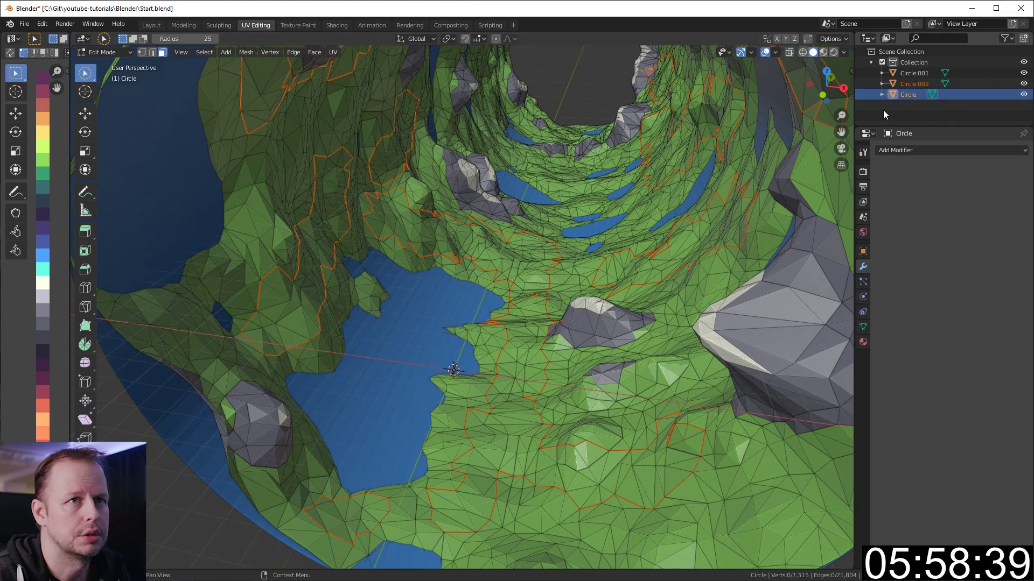
- Return to Object Mode and deselect all objects
left_click(919, 84)
scroll(605, 201, "down", 2)
key("Tab")
key("a")
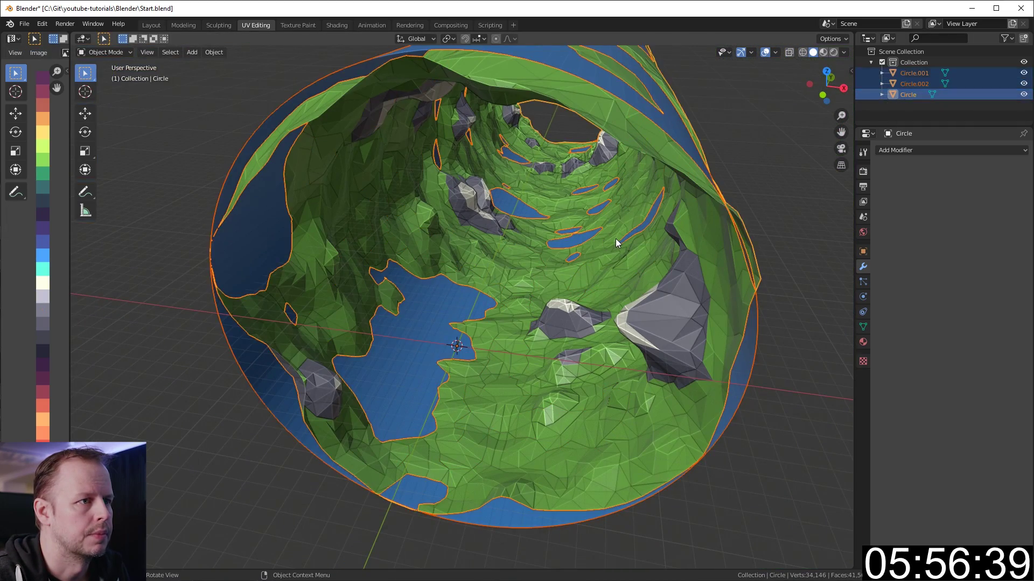
key("a")
middle_click_drag(579, 279, 515, 224)
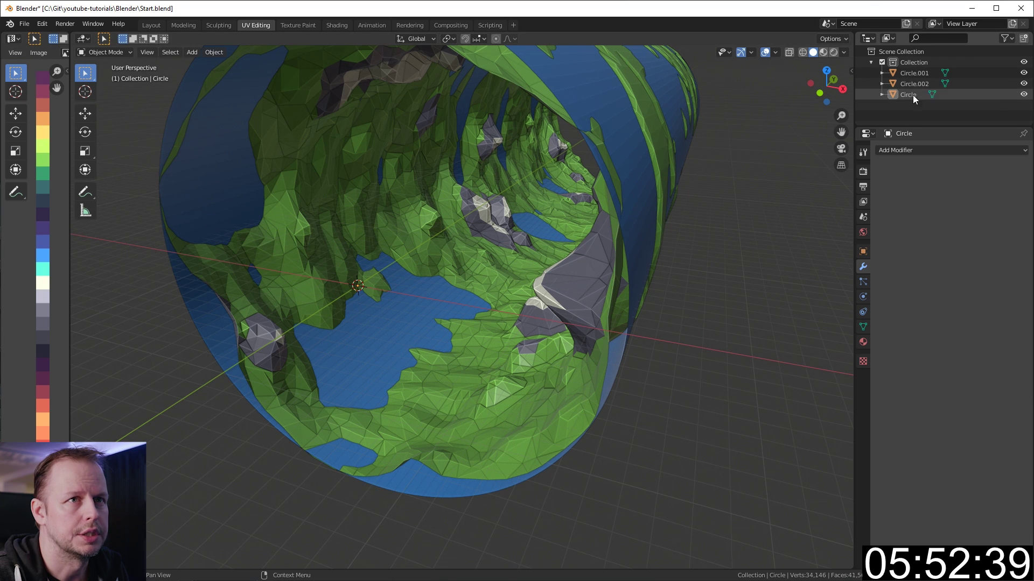
- Add a cube at the 3D cursor and enter Edit Mode on it
key("shift+a")
mouse_move(449, 297)
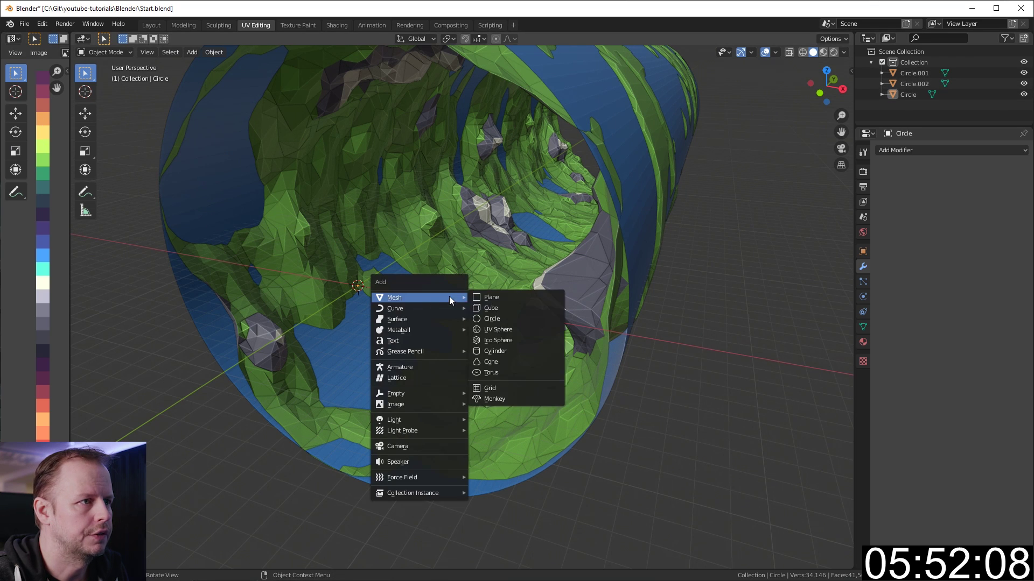
left_click(506, 305)
scroll(506, 305, "down", 4)
scroll(506, 305, "up", 6)
key("Tab")
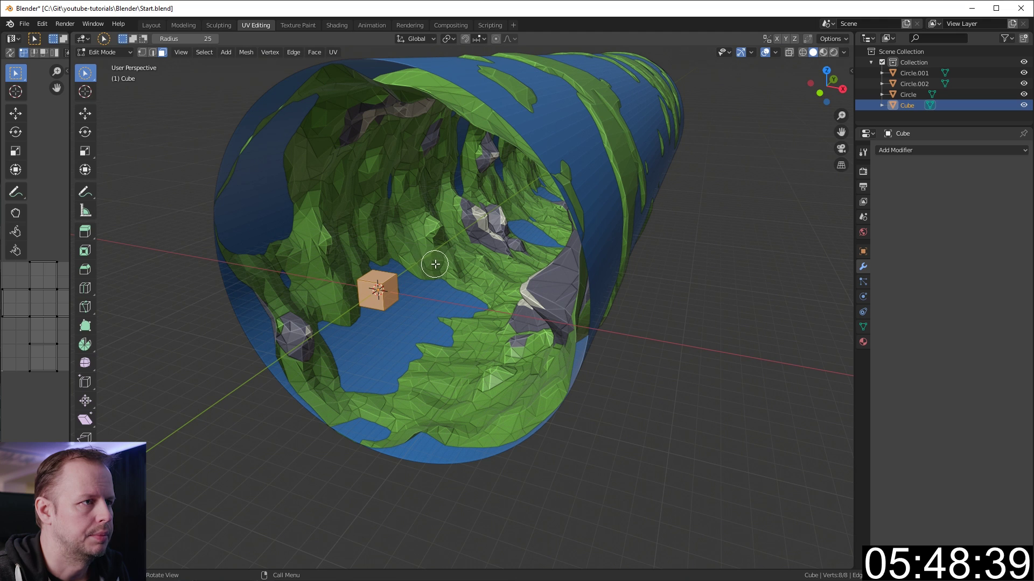
- Scale the cube's geometry to about 0.473 along Z and 0.574 along X
key("s")
key("z")
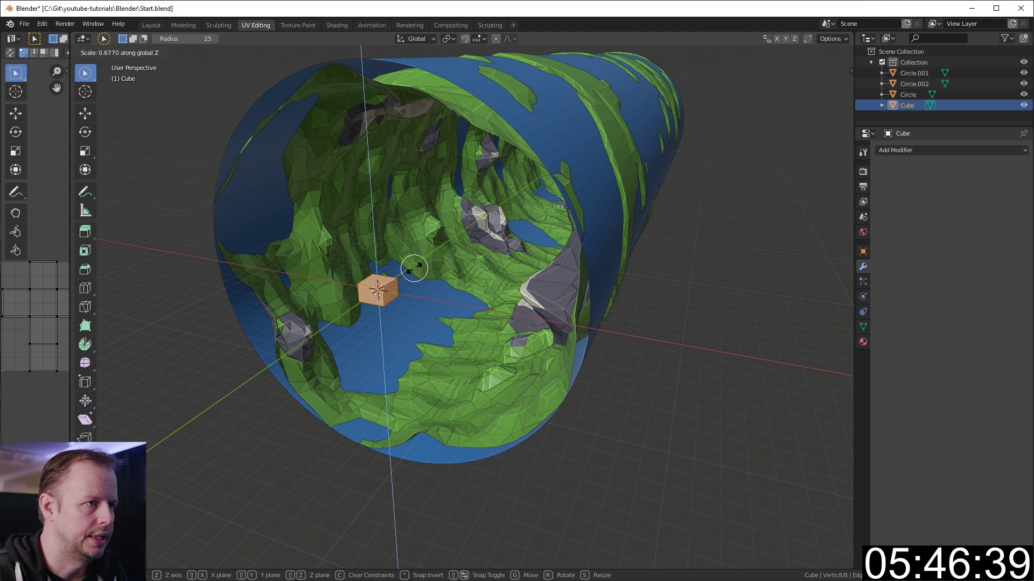
left_click(399, 269)
key("s")
key("x")
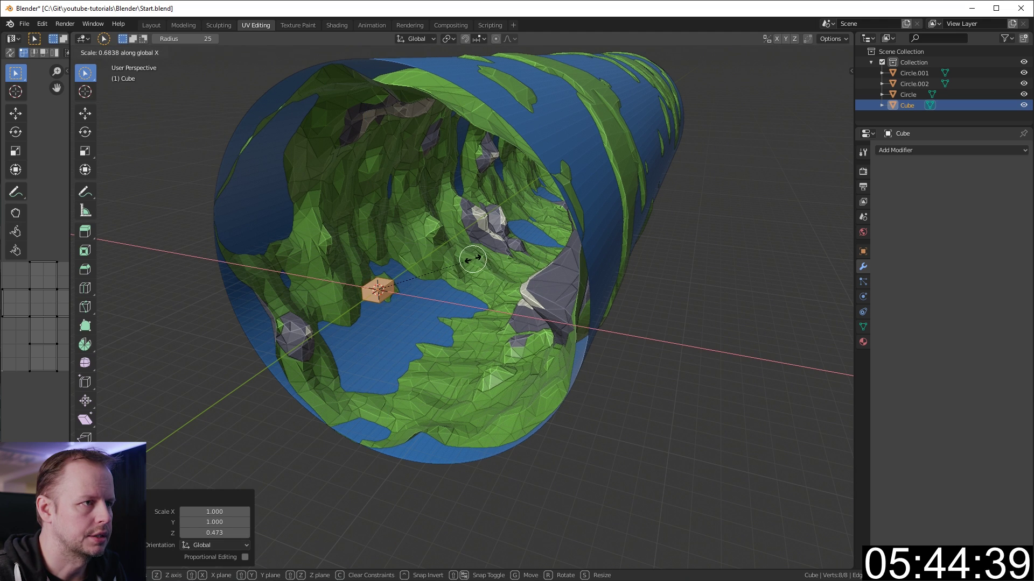
left_click(457, 259)
- Shift the box's geometry along negative Y relative to its origin, then return to Object Mode
middle_click_drag(512, 259, 483, 269)
key("shift+space")
key("g")
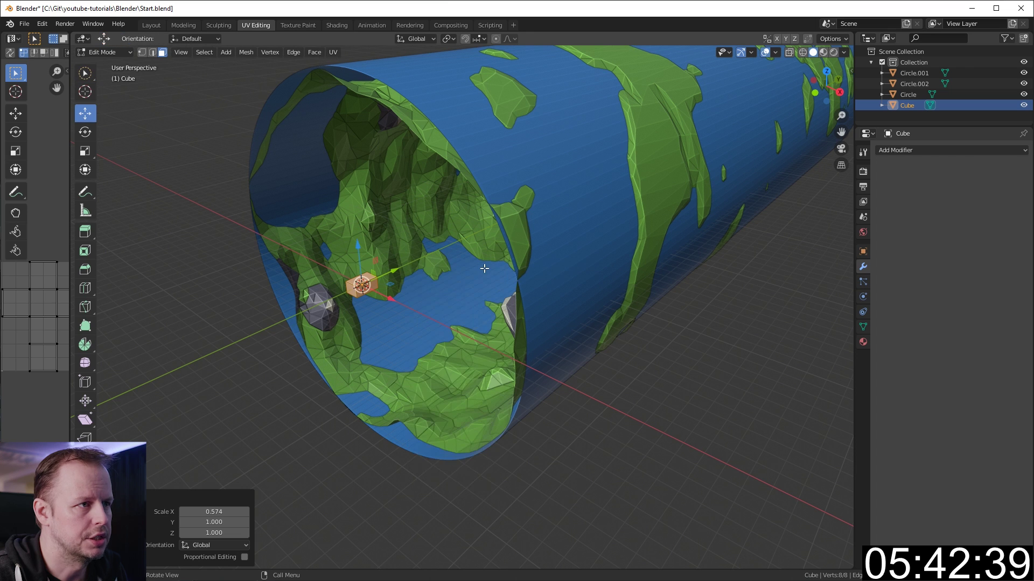
left_click_drag(401, 273, 390, 275)
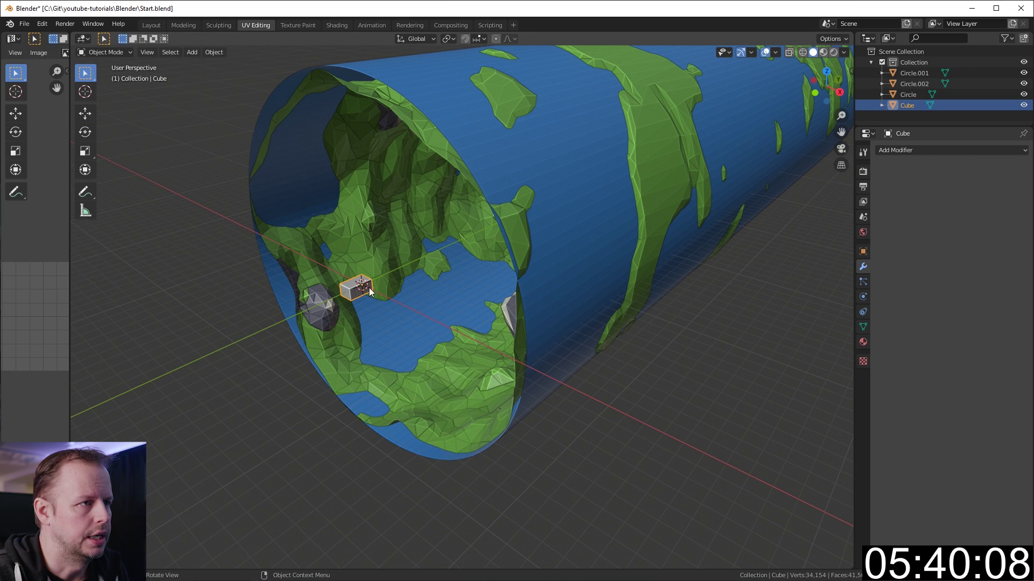
- Move the box object along the X axis until it sits outside the tunnel
key("shift+space")
key("g")
left_click_drag(390, 298, 762, 501)
middle_click_drag(761, 452, 832, 277)
- Flatten the box's geometry along Z in Edit Mode and return to Object Mode
key("Tab")
key("s")
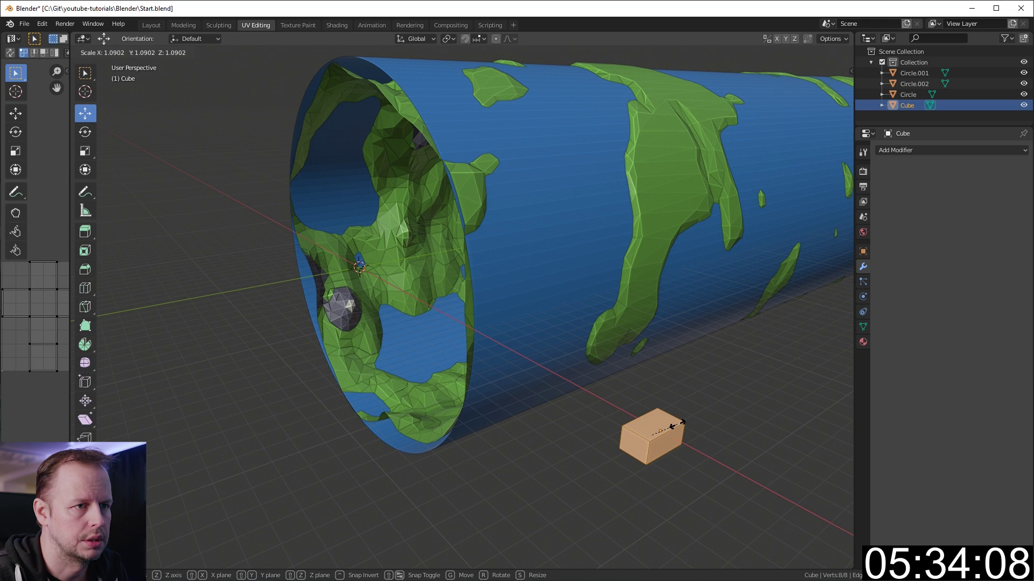
key("z")
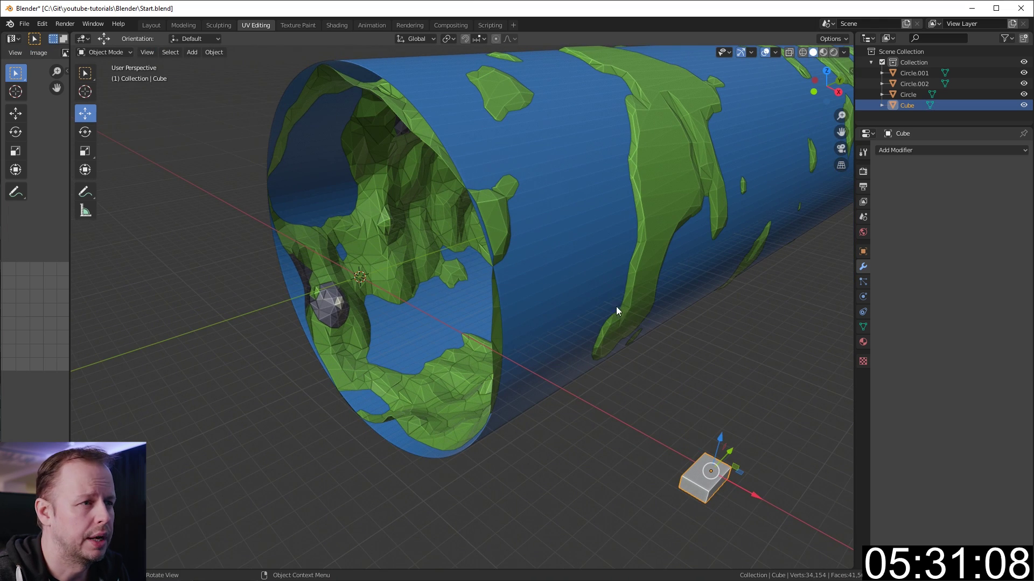
middle_click_drag(617, 310, 603, 261)
key("Tab")
key("Tab")
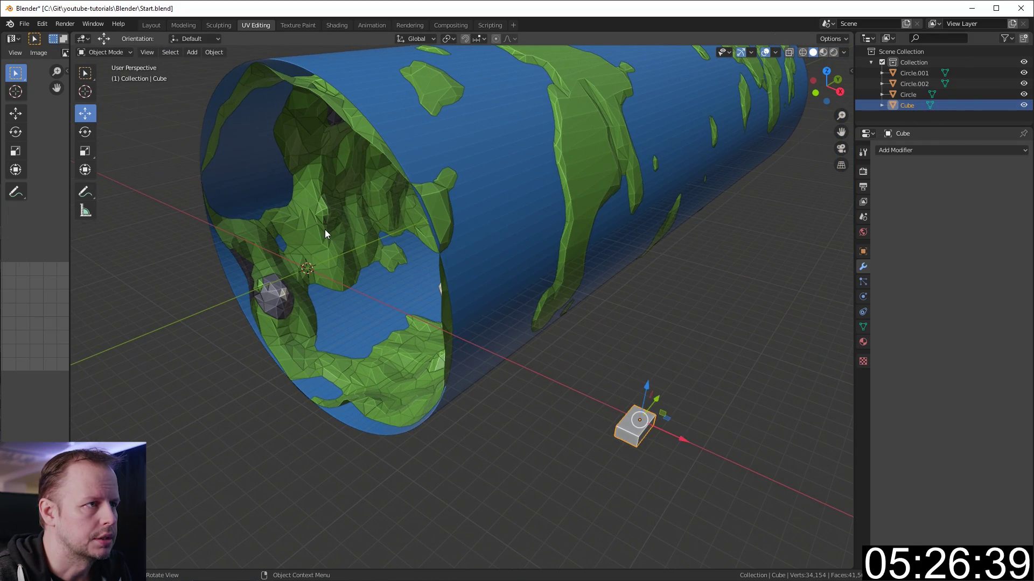
- Add a particle system to the separated grass-faces object and set its type to Hair
left_click(324, 229)
scroll(377, 240, "up", 10)
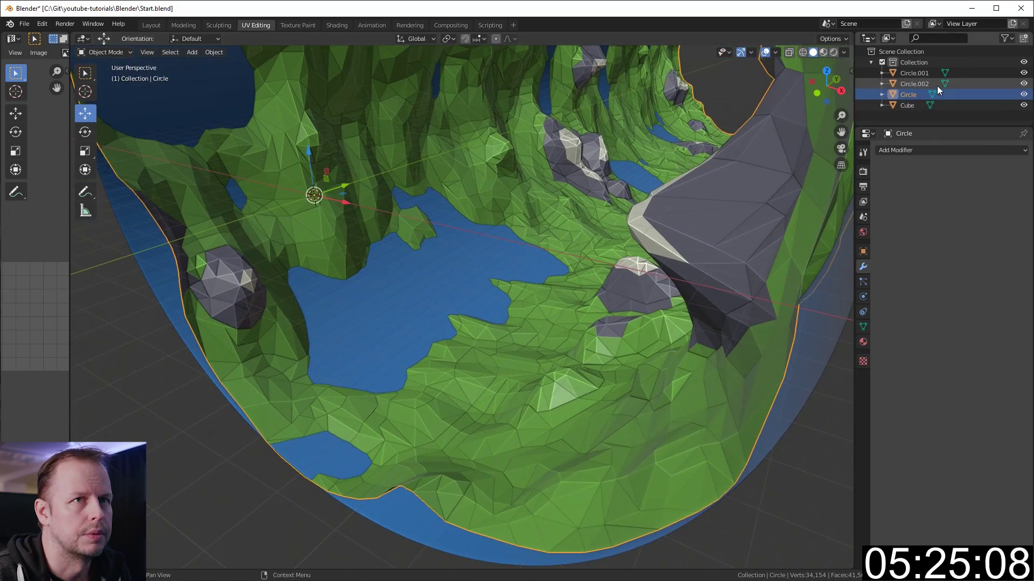
left_click(924, 85)
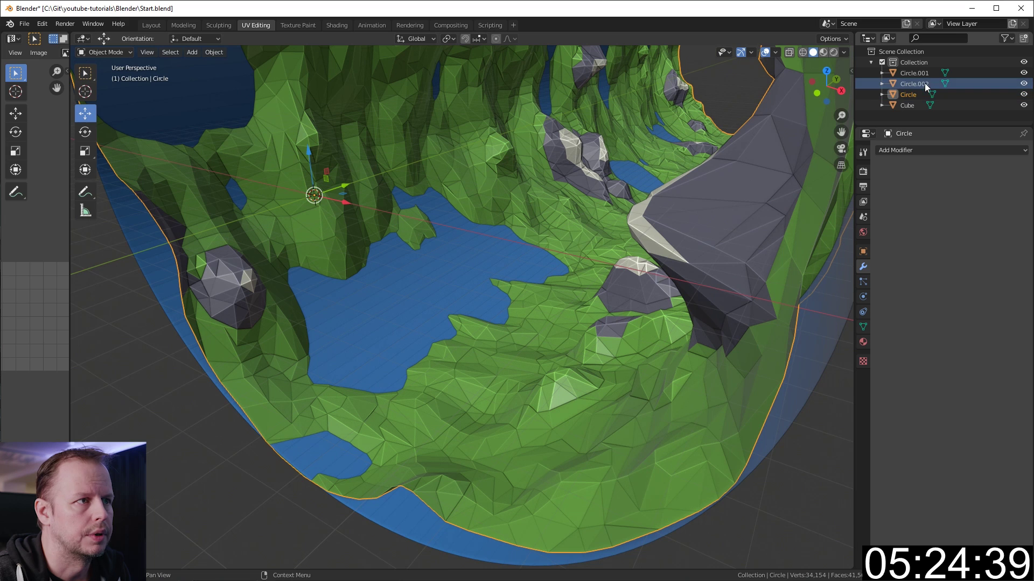
middle_click_drag(422, 167, 737, 188)
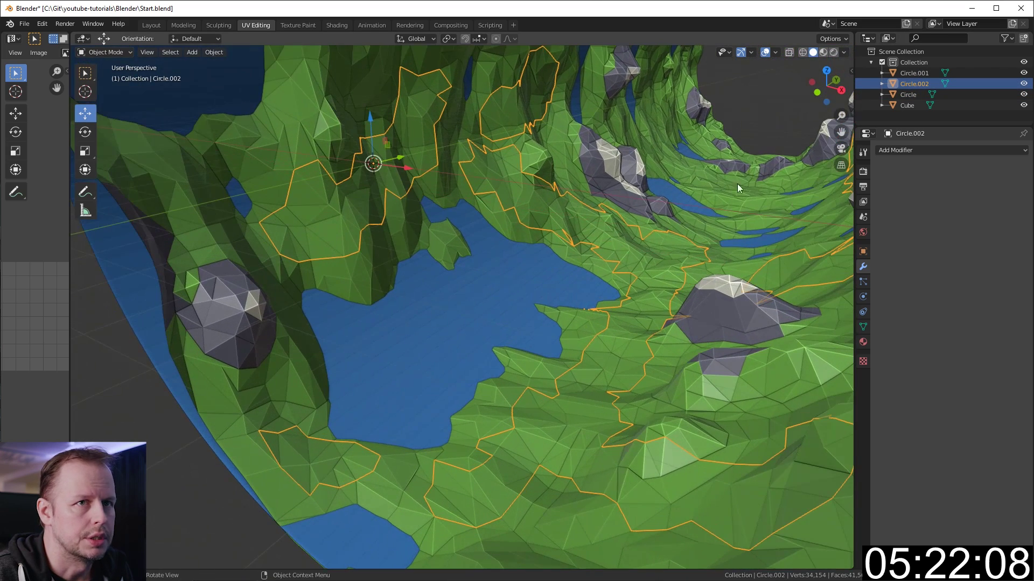
left_click(964, 151)
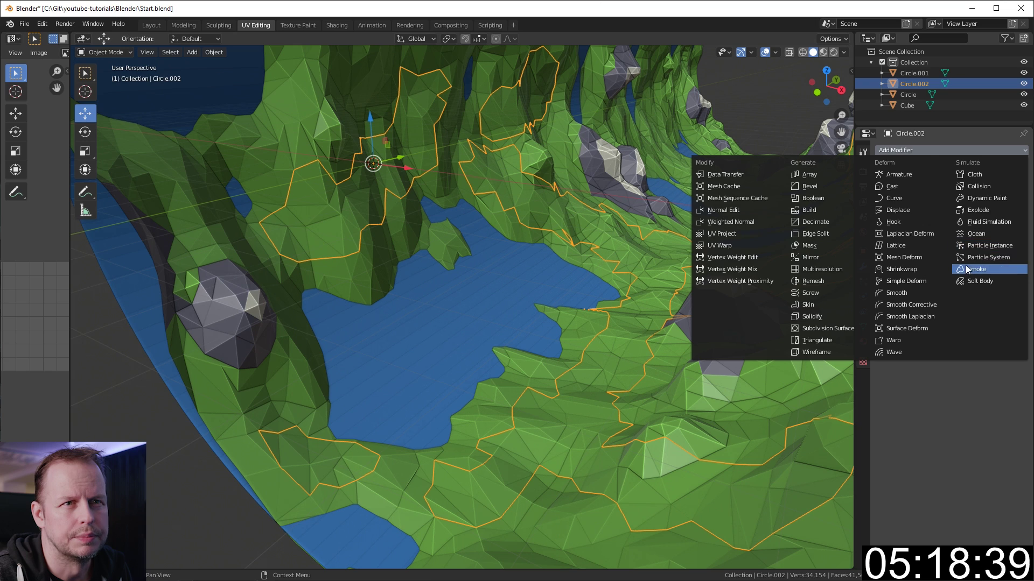
left_click(989, 257)
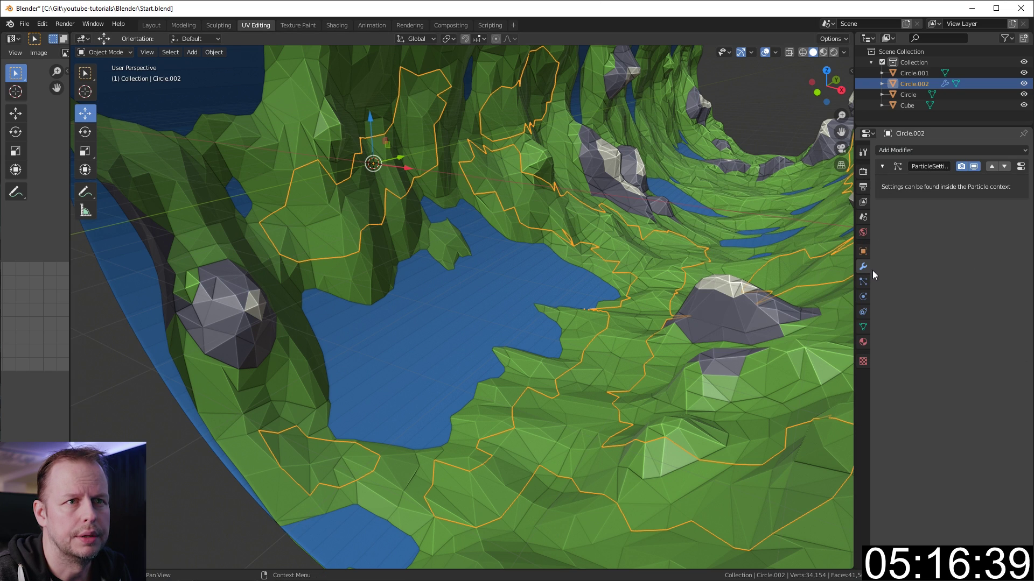
left_click(863, 280)
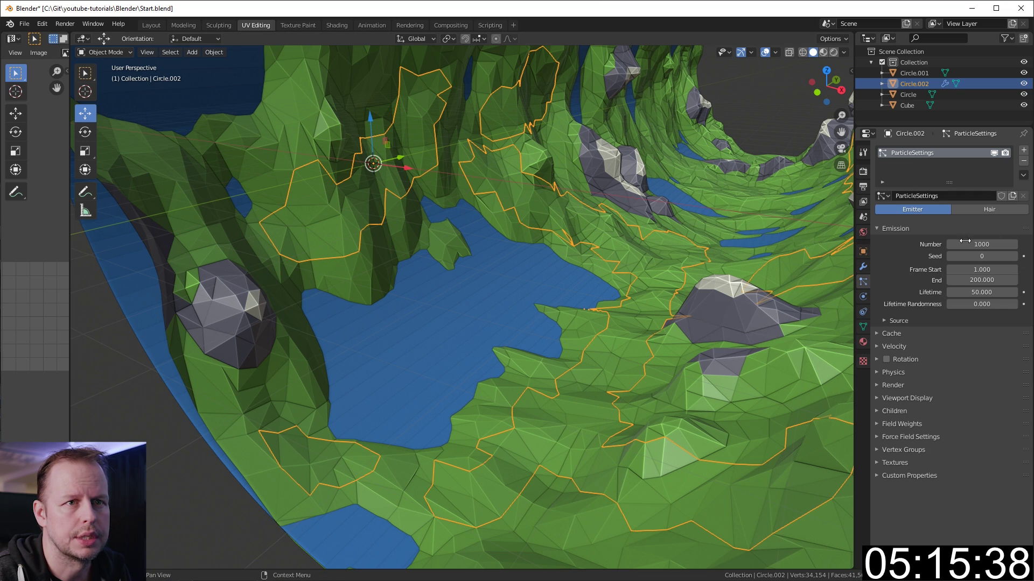
left_click(990, 210)
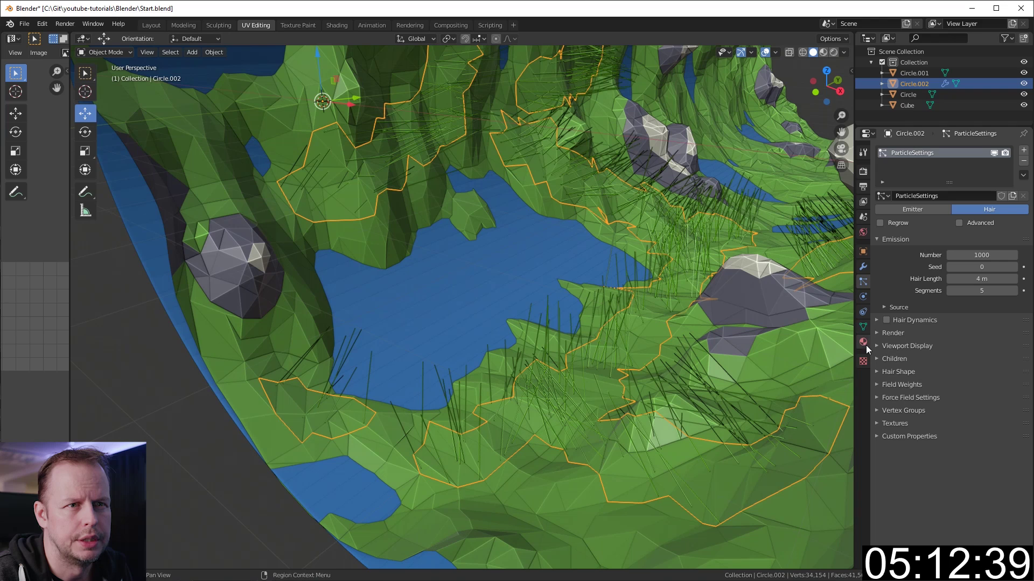
- Render the hair particles as Object, with Cube as the instance object
left_click(873, 334)
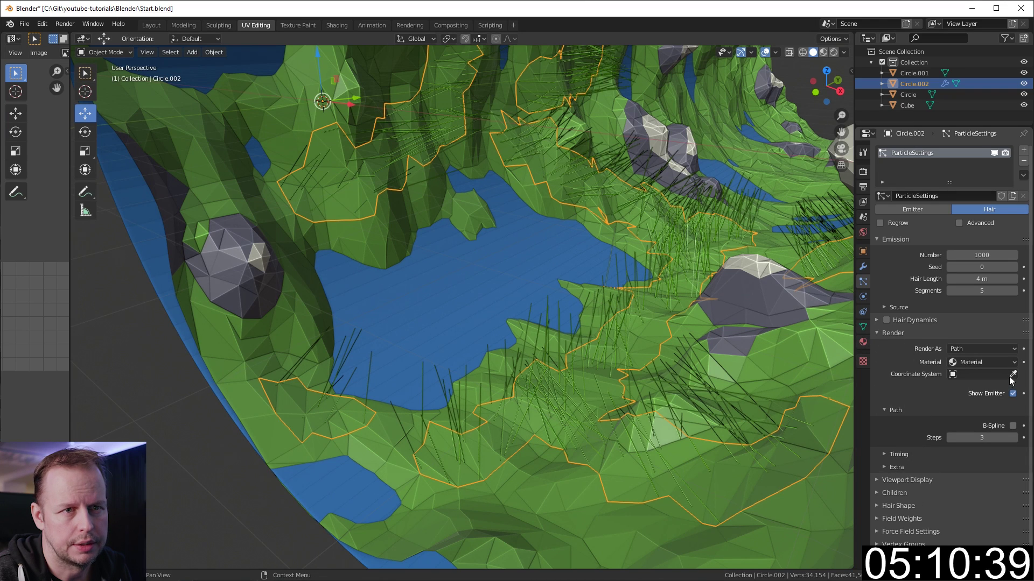
left_click(973, 349)
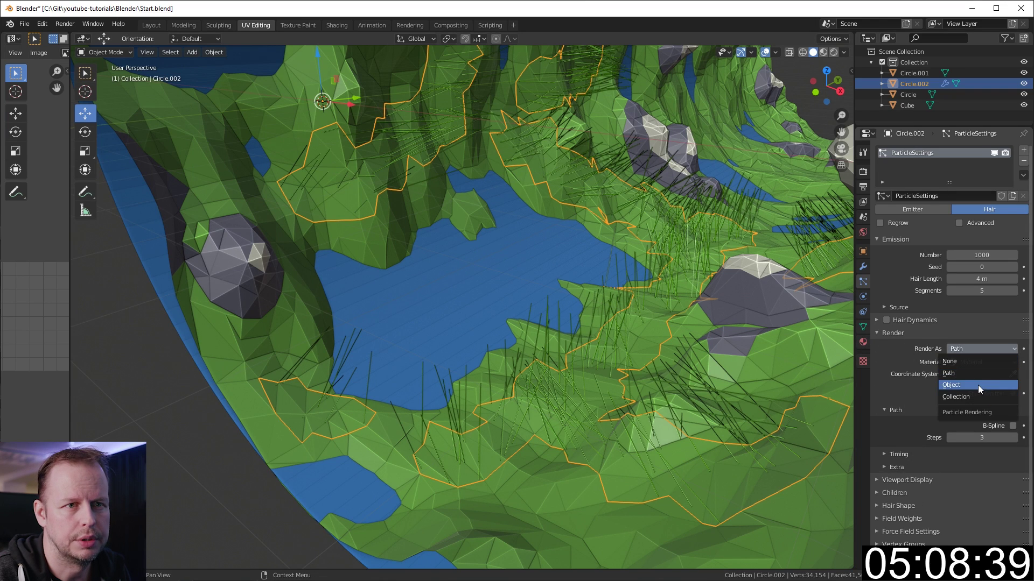
left_click(978, 386)
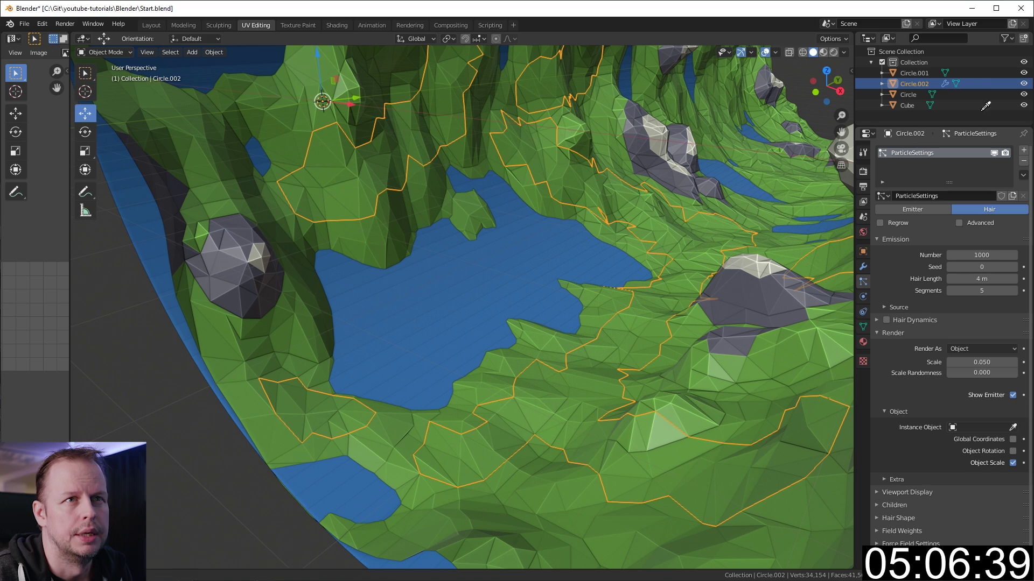
left_click_drag(913, 97, 978, 427)
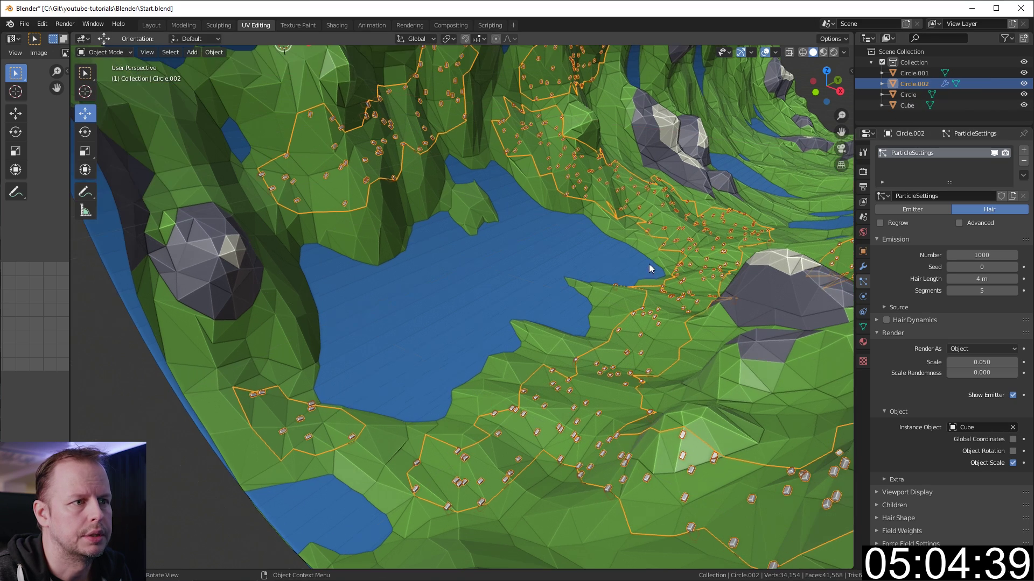
- Increase the particle system's hair length to enlarge the scattered boxes
left_click_drag(983, 279, 1015, 280)
middle_click_drag(755, 310, 577, 309)
scroll(484, 230, "down", 4)
scroll(583, 285, "down", 4)
- Move the box's geometry about 0.9 m along positive Y in Edit Mode and check the scattered instances inside the tunnel
left_click(550, 375)
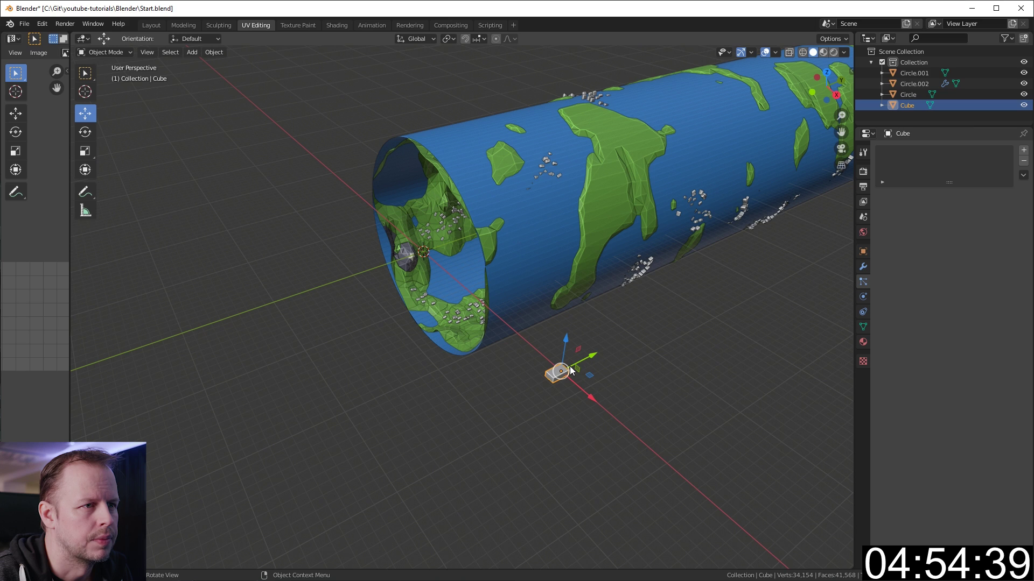
key("a")
key("Tab")
key("Tab")
left_click(558, 371)
key("Tab")
key("g")
key("y")
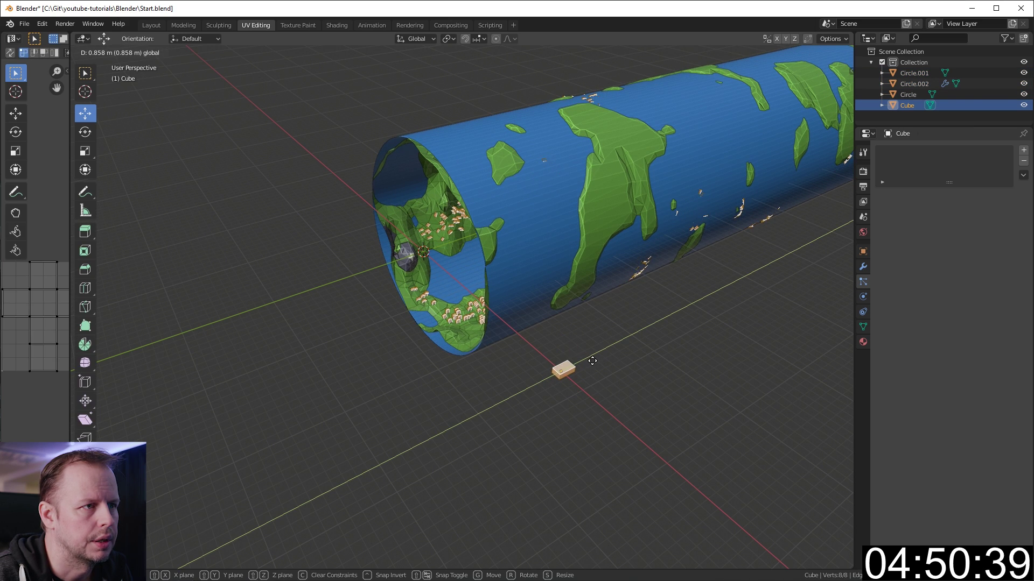
left_click(594, 360)
key("Tab")
middle_click_drag(399, 266, 463, 248)
scroll(463, 248, "up", 4)
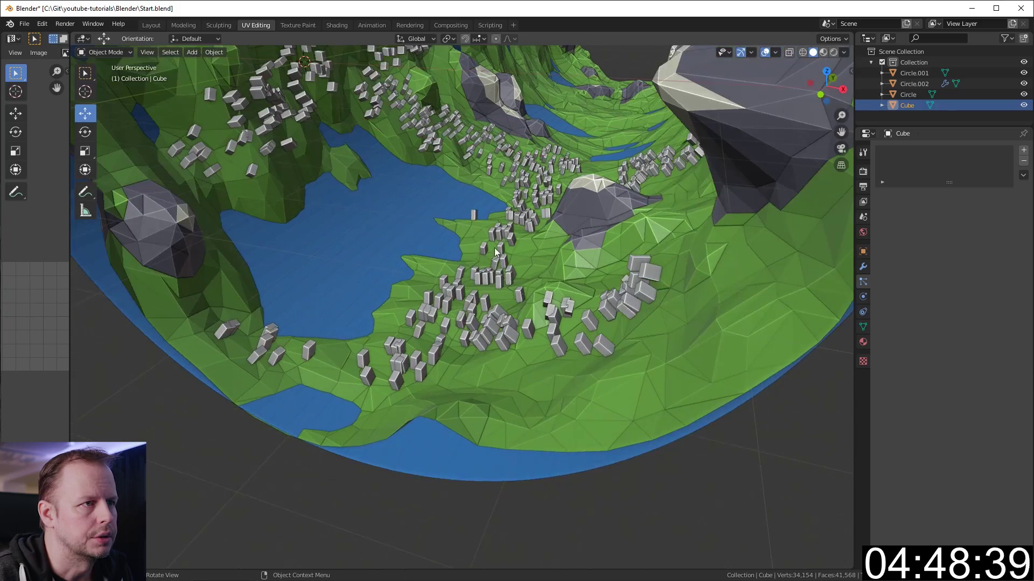
- Select the source box with all its faces and assign it the existing palette material
middle_click_drag(500, 248, 595, 147)
key("Tab")
key("alt+a")
scroll(648, 340, "down", 10)
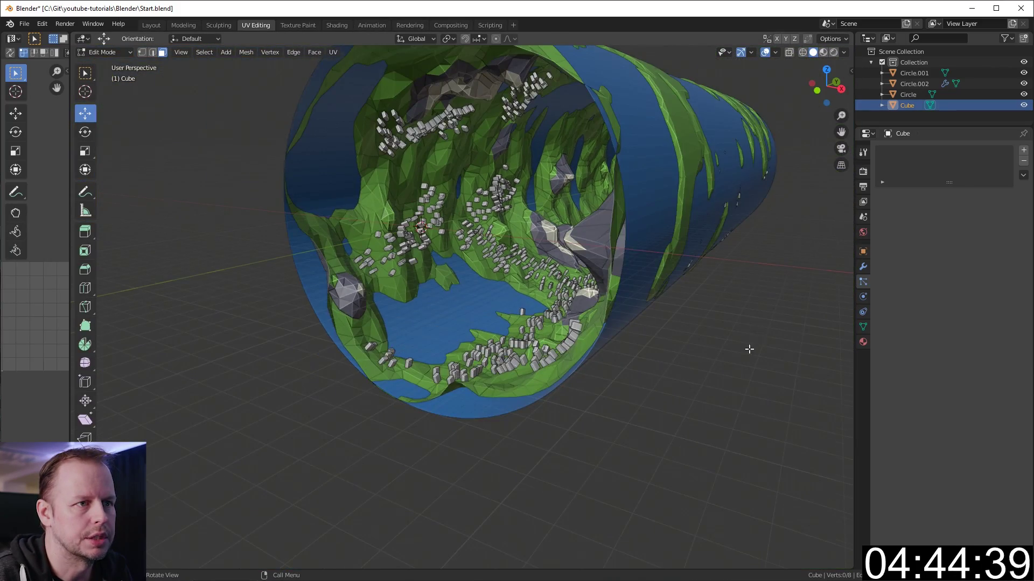
key("Tab")
key("a")
left_click(627, 312)
key("Tab")
key("a")
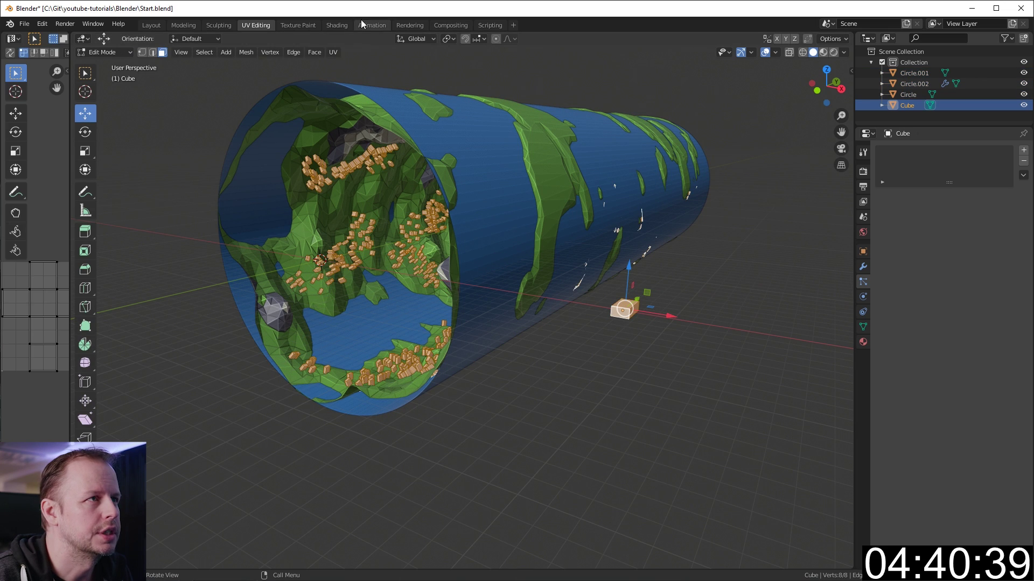
left_click(337, 25)
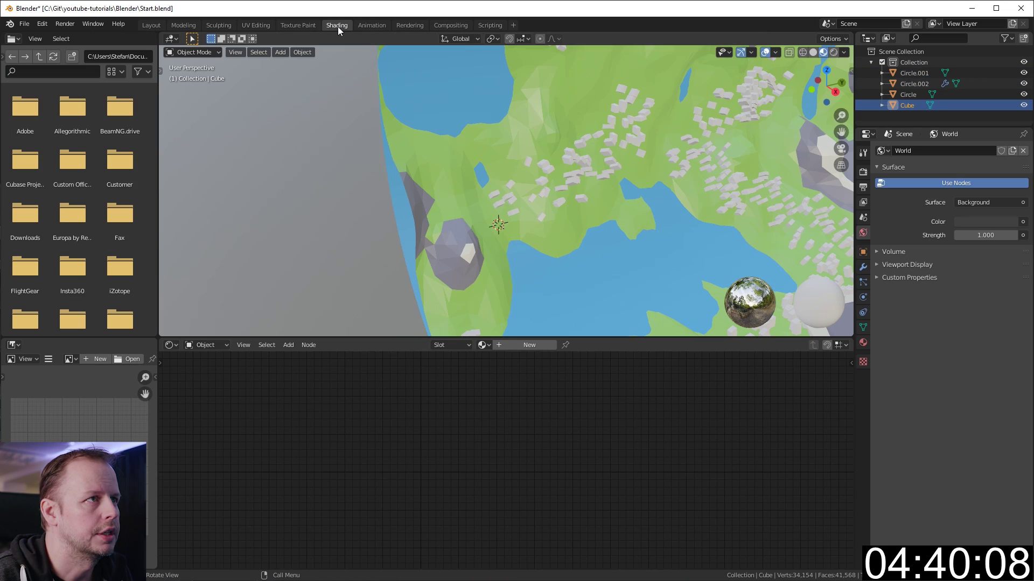
left_click(487, 349)
left_click(492, 361)
left_click(259, 25)
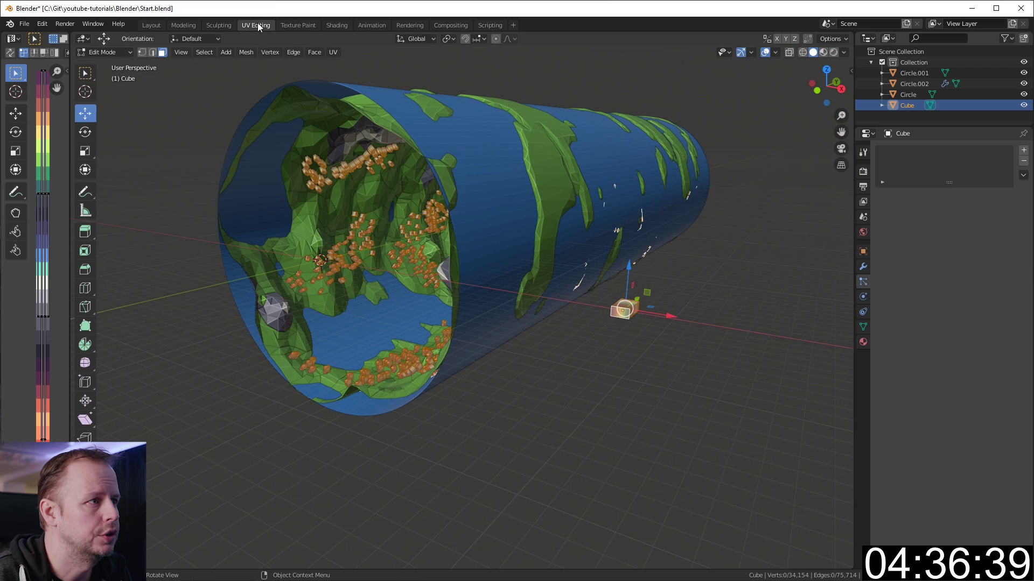
- Collapse all of the box's UVs to a single point and place them on a dark grey palette swatch
scroll(156, 183, "up", 3)
type("a")
type("s0")
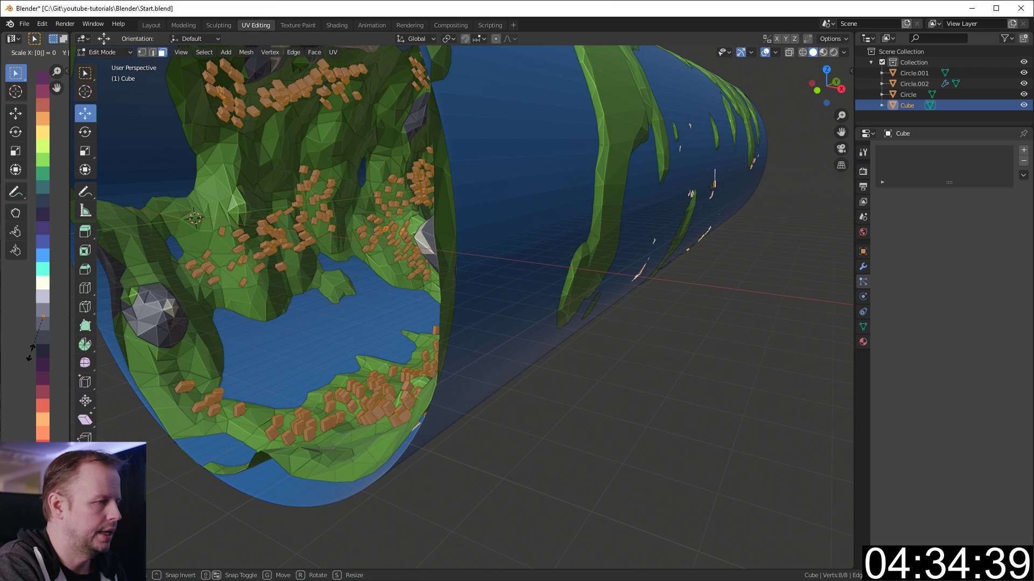
type("g")
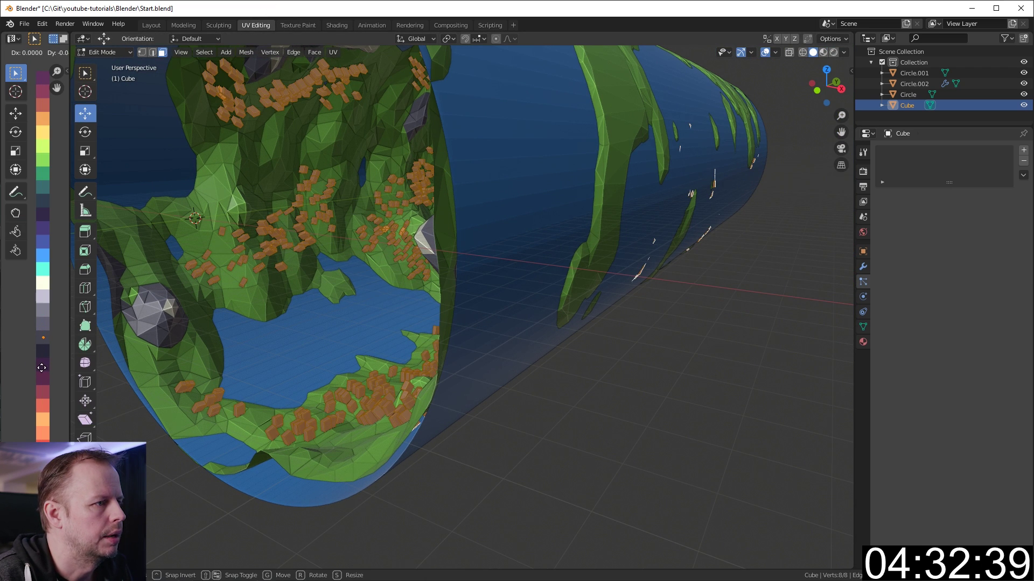
left_click(41, 359)
key("alt+a")
scroll(337, 274, "up", 5)
middle_click_drag(377, 258, 415, 263)
scroll(462, 213, "down", 2)
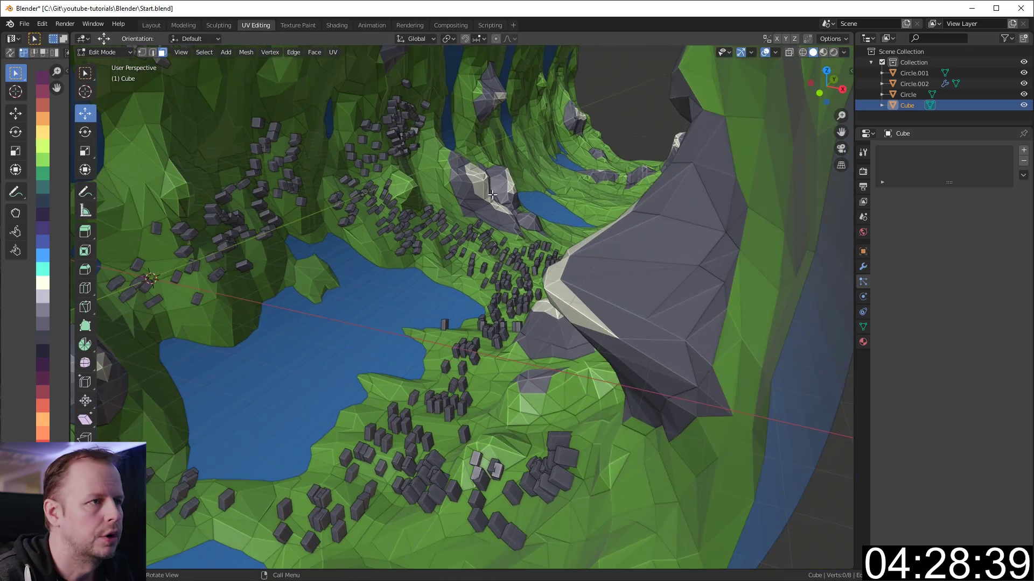
- Leave Edit Mode and add an ico sphere at the 3D cursor by the tunnel entrance
middle_click_drag(493, 196, 538, 279)
scroll(491, 169, "down", 4)
key("Tab")
key("shift+a")
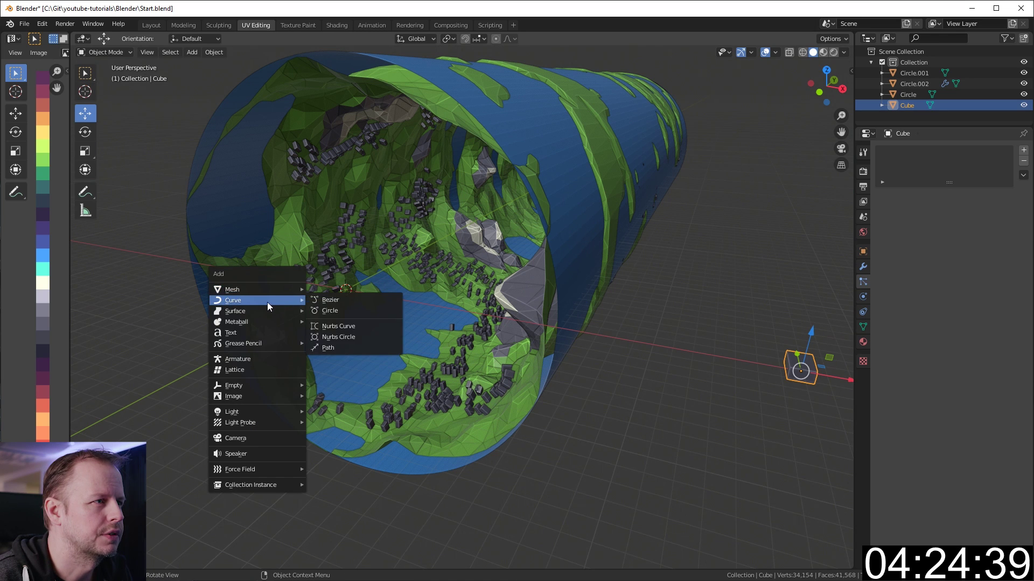
mouse_move(258, 289)
key("Escape")
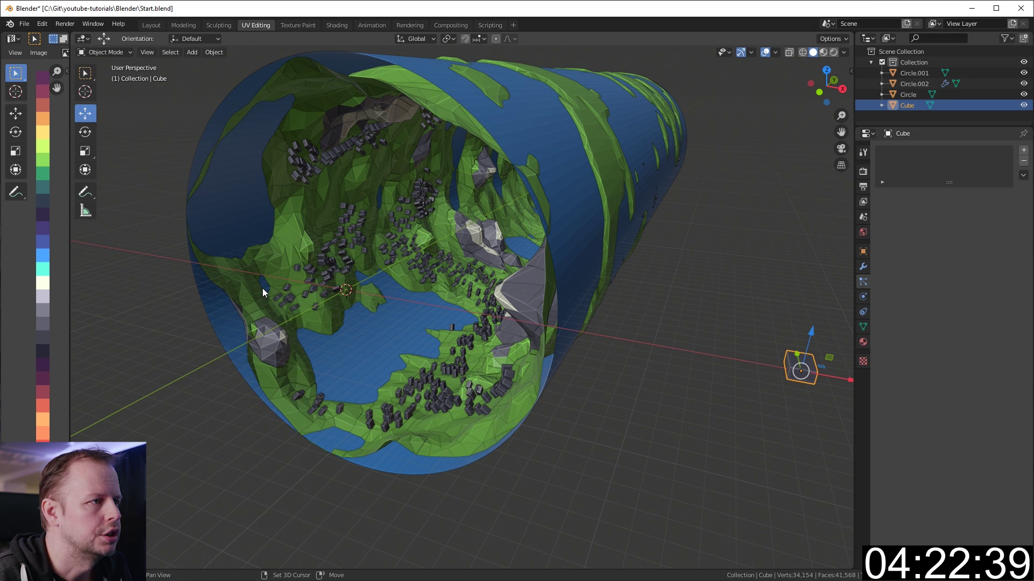
key("shift+a")
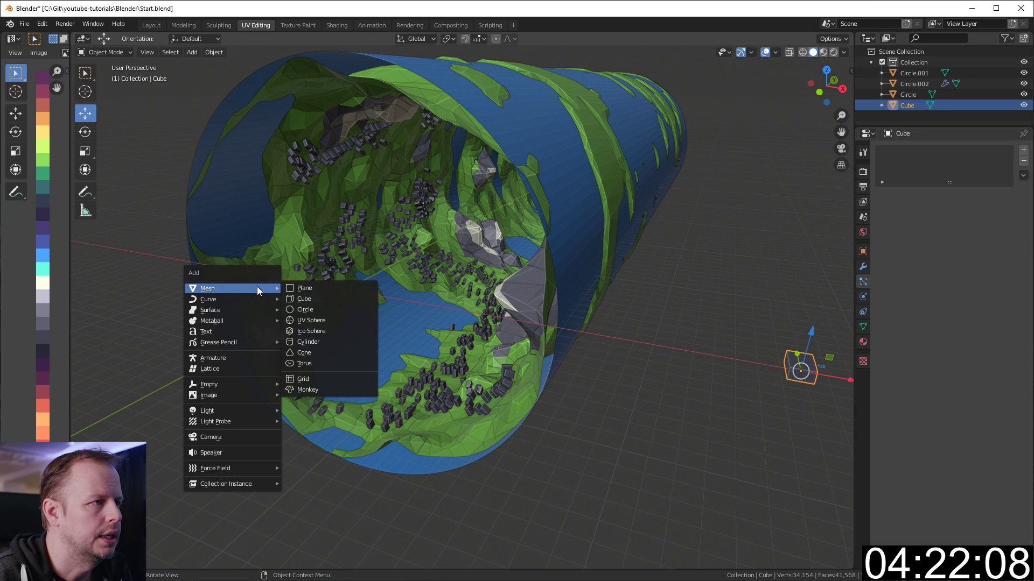
left_click(328, 330)
middle_click_drag(370, 300, 464, 3)
- Assign the existing palette material to the ico sphere and collapse its UVs onto the off-white swatch
left_click(336, 25)
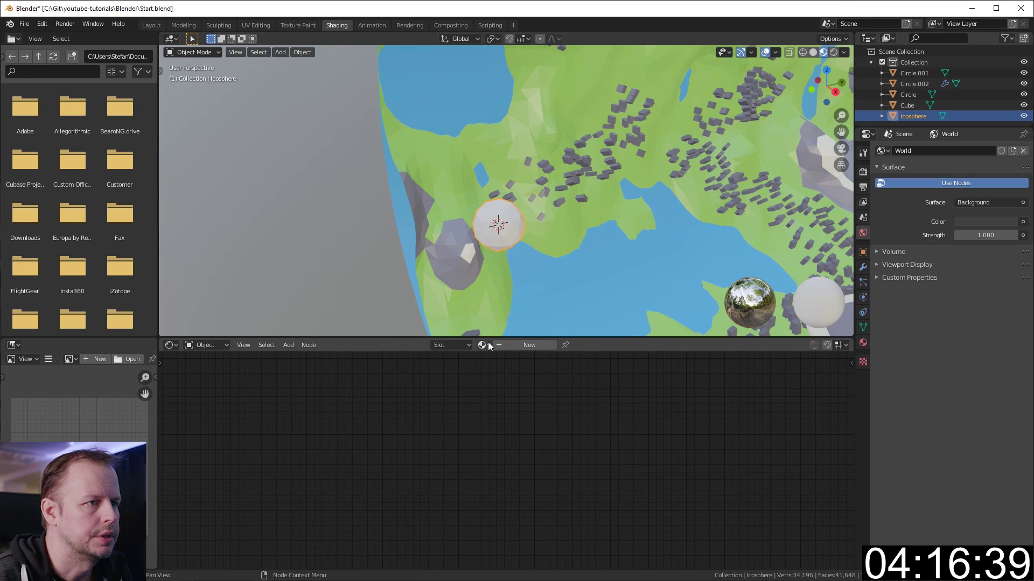
left_click(504, 361)
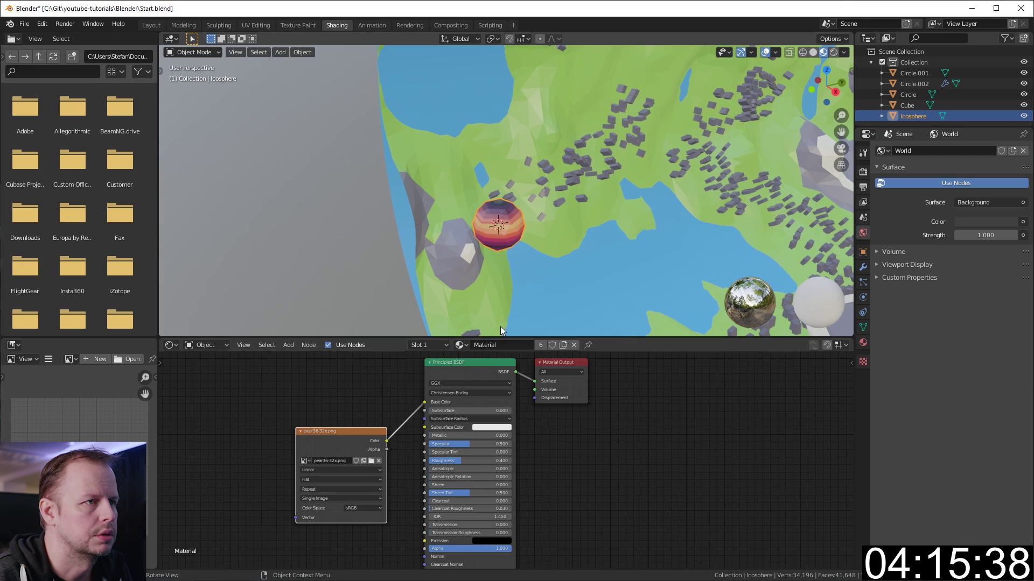
left_click(252, 25)
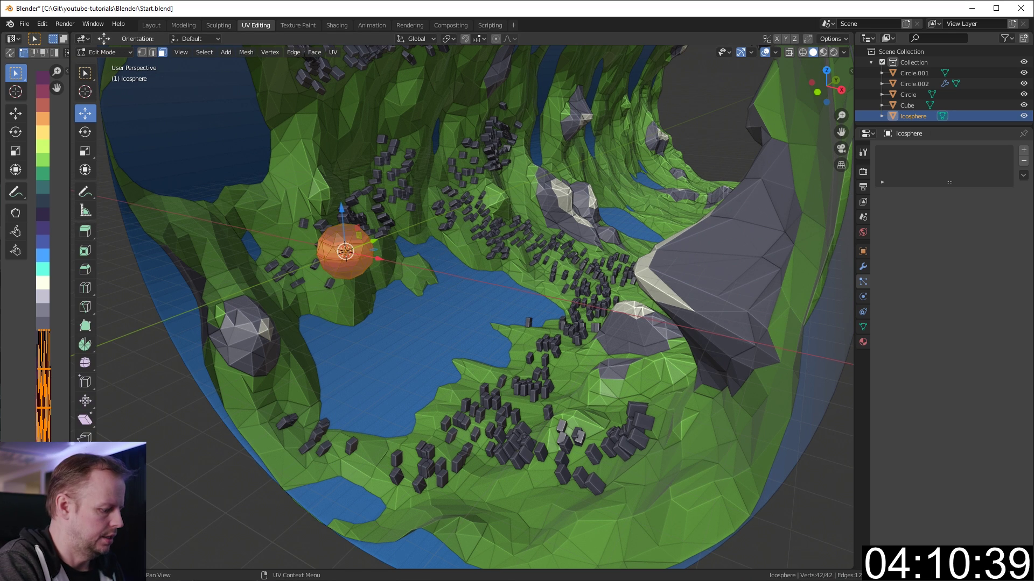
key("0")
key("Return")
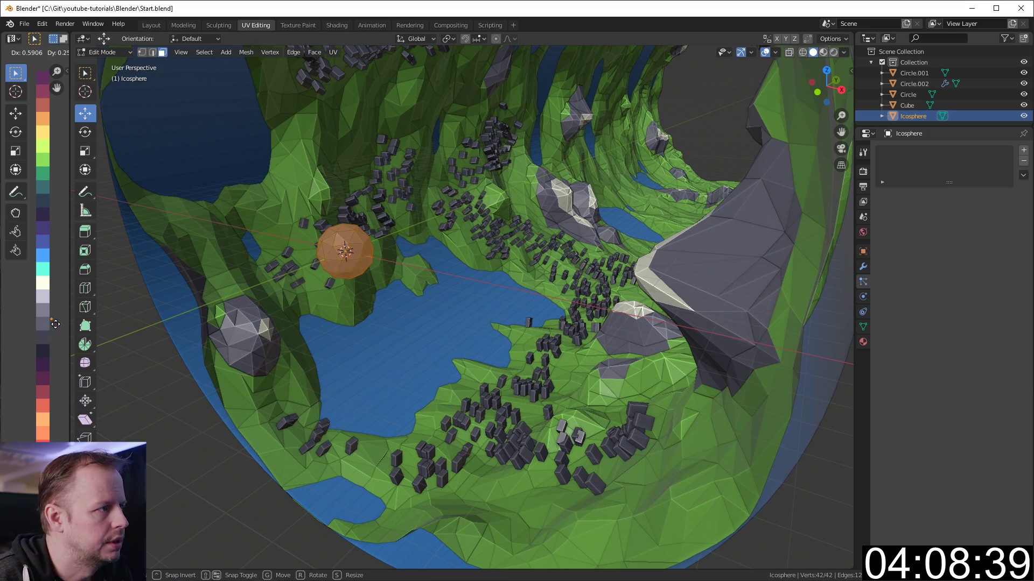
- Duplicate the sphere about 0.8 m along negative X and 1 m along negative Y, and set up an X-ray top view
middle_click_drag(344, 247, 446, 284)
key("shift+d")
left_click(347, 250)
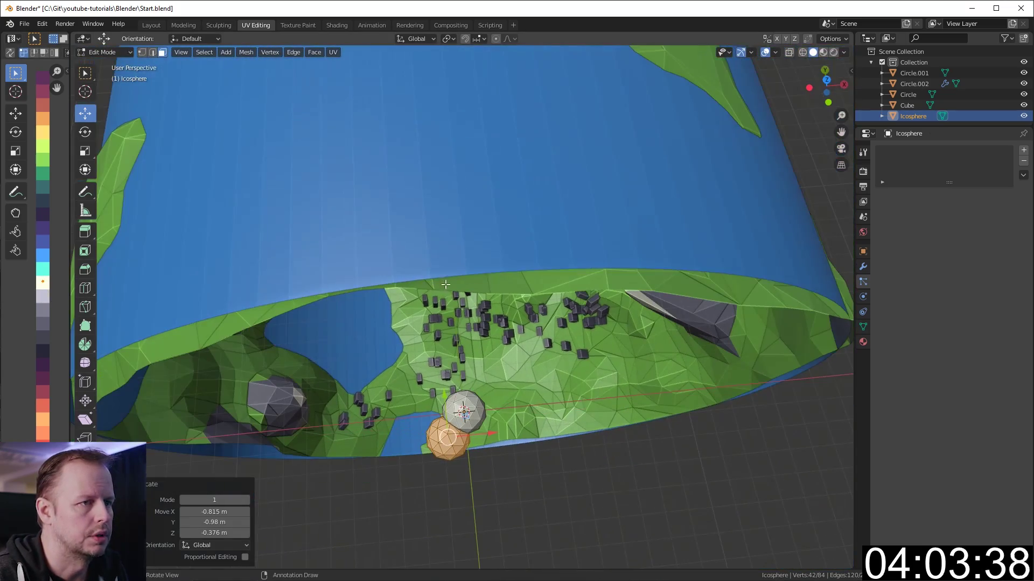
left_click(791, 53)
middle_click_drag(547, 300, 520, 340)
key("KP_7")
key("KP_7")
- Duplicate and rescale overlapping spheres in a zigzag along negative Y to build a cloud chain of six spheres
key("shift+d")
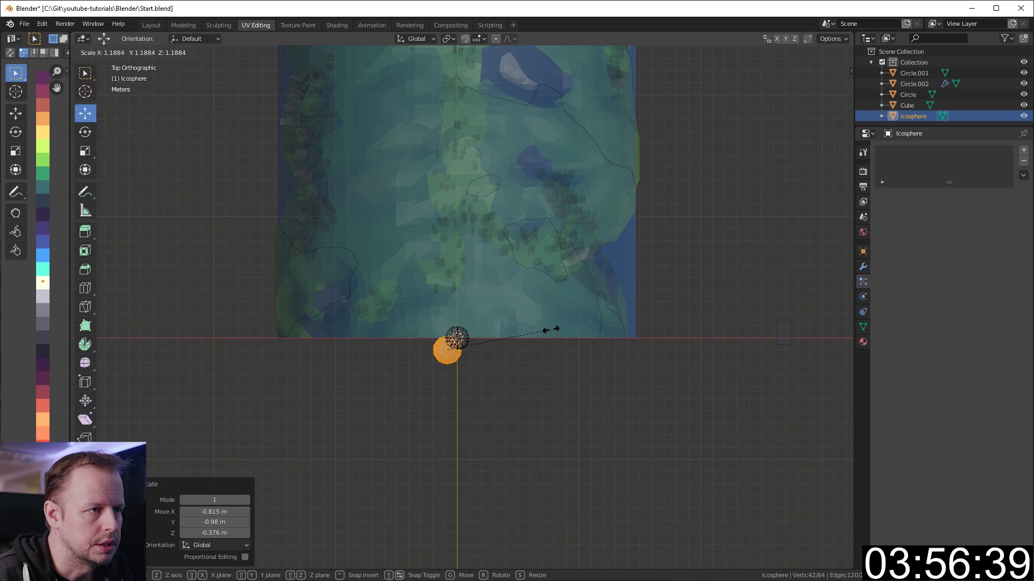
left_click(566, 346)
key("s")
key("Escape")
key("shift+d")
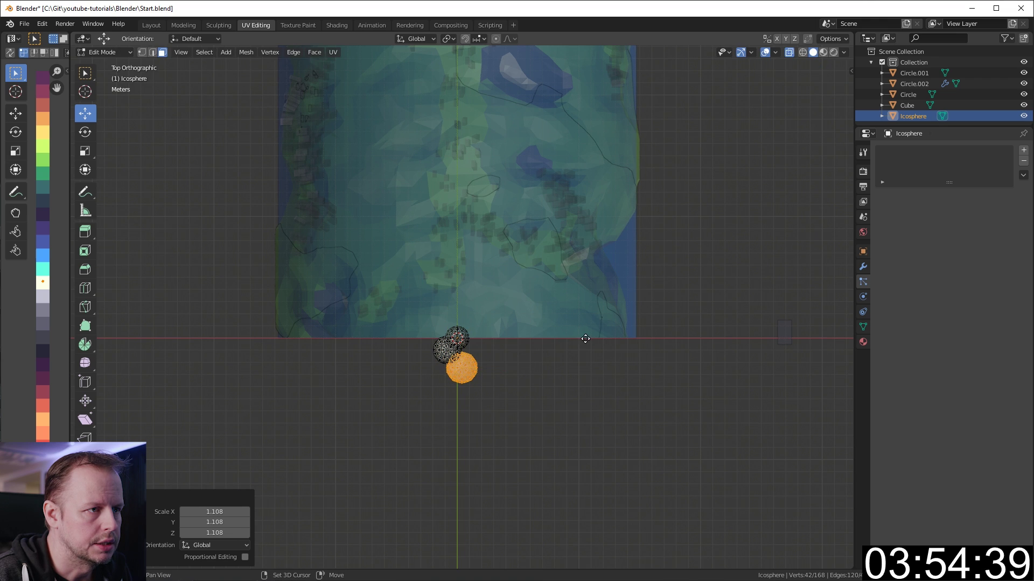
left_click(572, 353)
key("s")
left_click(537, 356)
key("shift+d")
left_click(548, 366)
key("s")
left_click(568, 358)
key("shift+d")
left_click(554, 369)
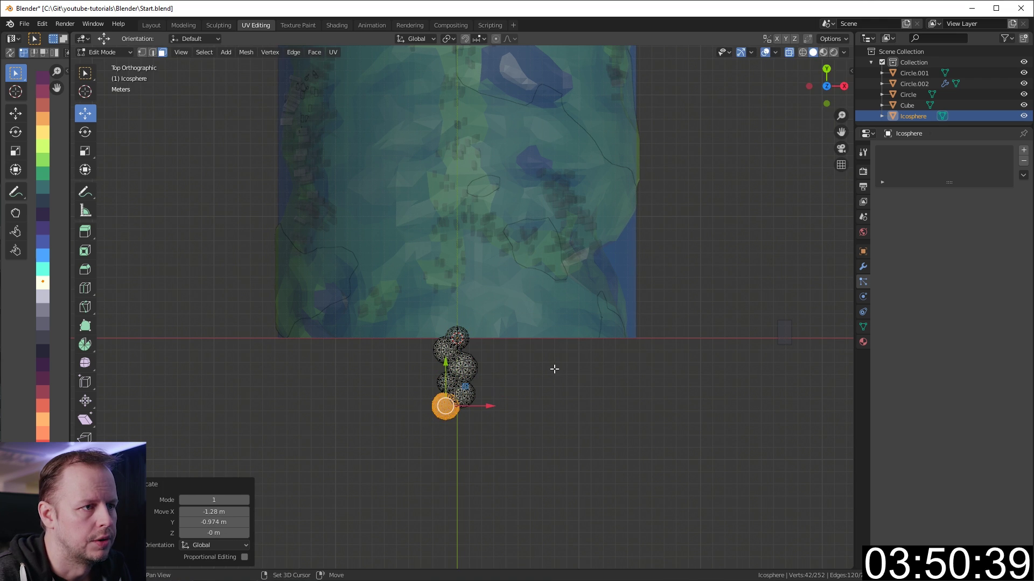
- Add two more spheres to the chain's outer end, each scaled to about 0.72, and turn off X-ray
key("shift+d")
left_click(572, 384)
key("s")
left_click(543, 385)
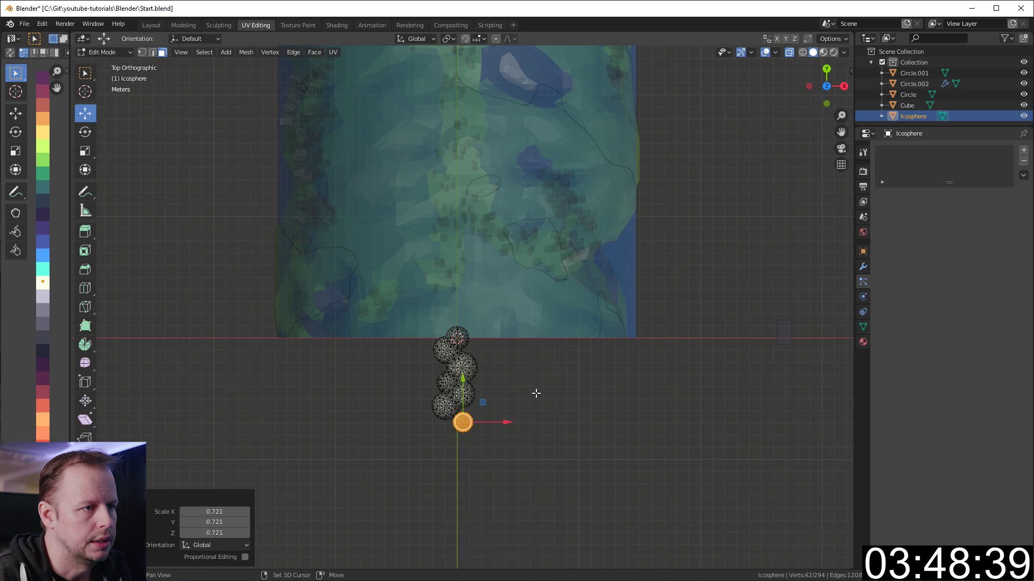
key("shift+d")
left_click(521, 410)
key("s")
left_click(551, 413)
middle_click_drag(552, 413, 505, 334)
scroll(483, 285, "up", 5)
middle_click_drag(483, 285, 453, 80)
left_click(788, 53)
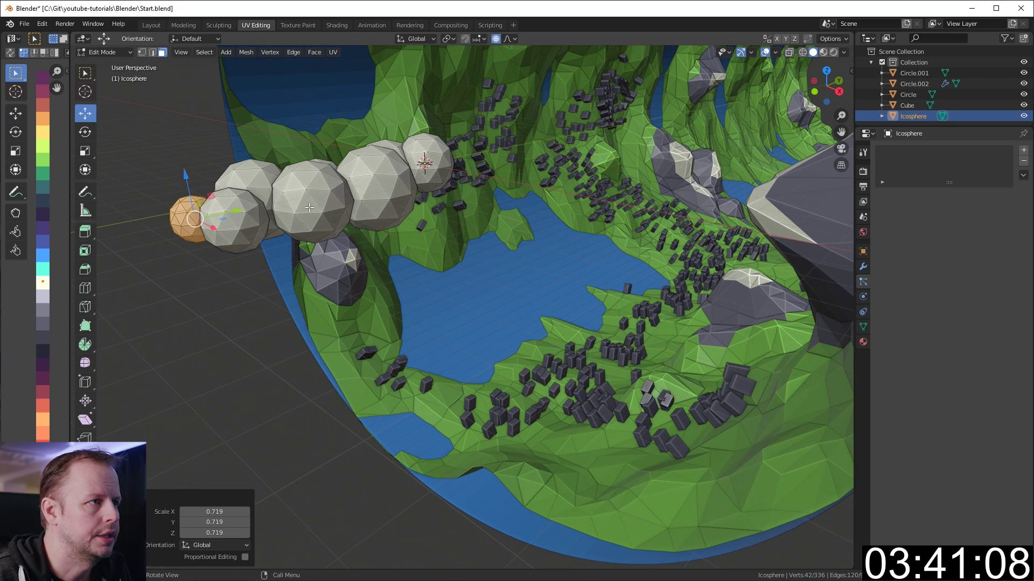
- Push an underside vertex of a middle cloud sphere upward with proportional editing to flatten its base
key("Tab")
key("Tab")
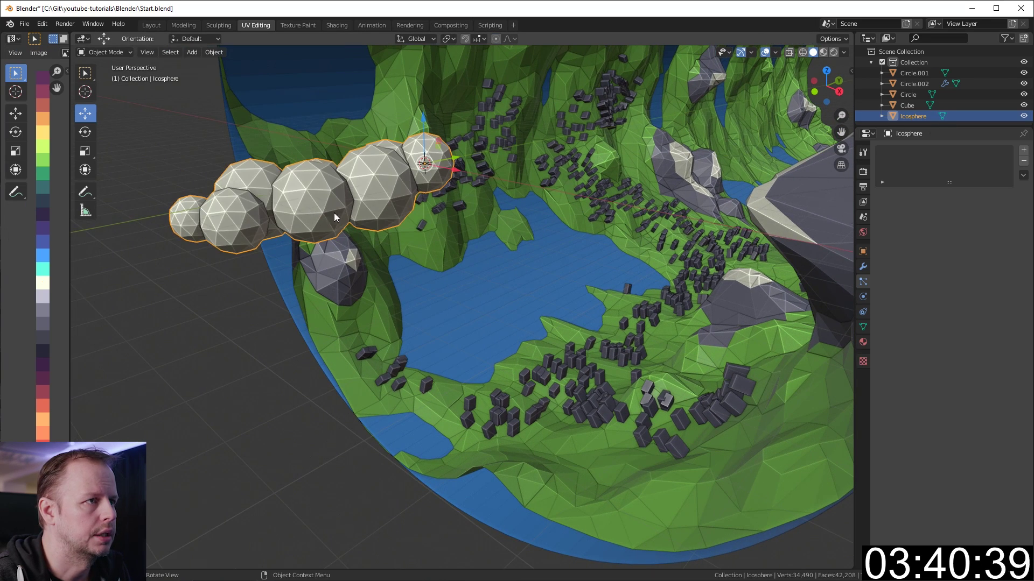
key("a")
middle_click_drag(341, 244, 339, 230)
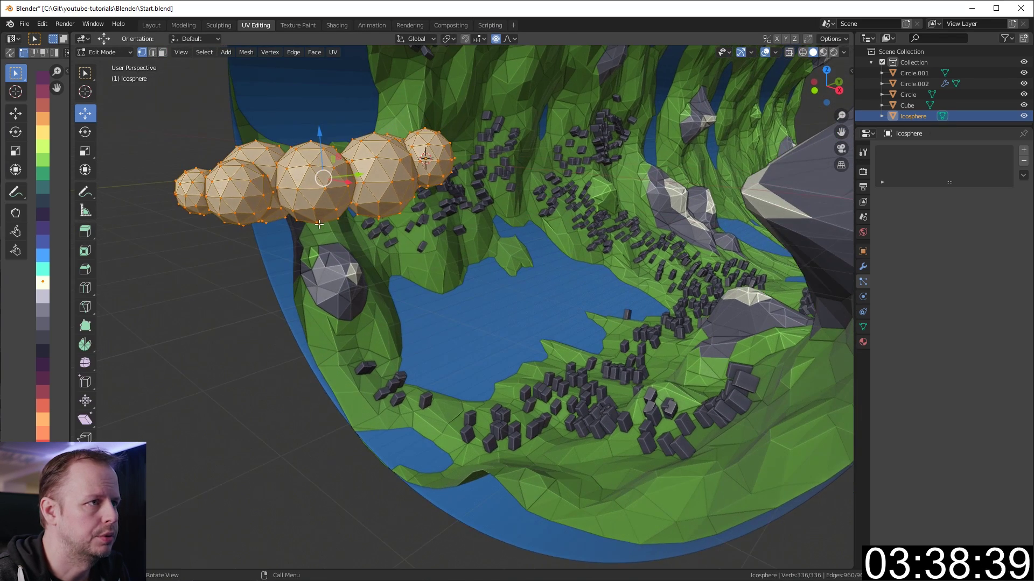
left_click(319, 225)
key("g")
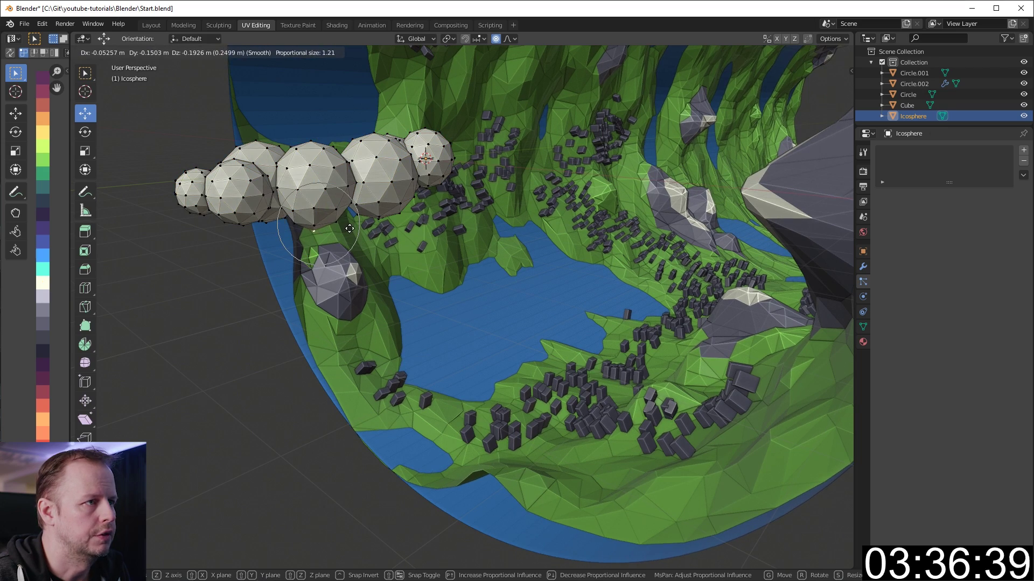
left_click(348, 211)
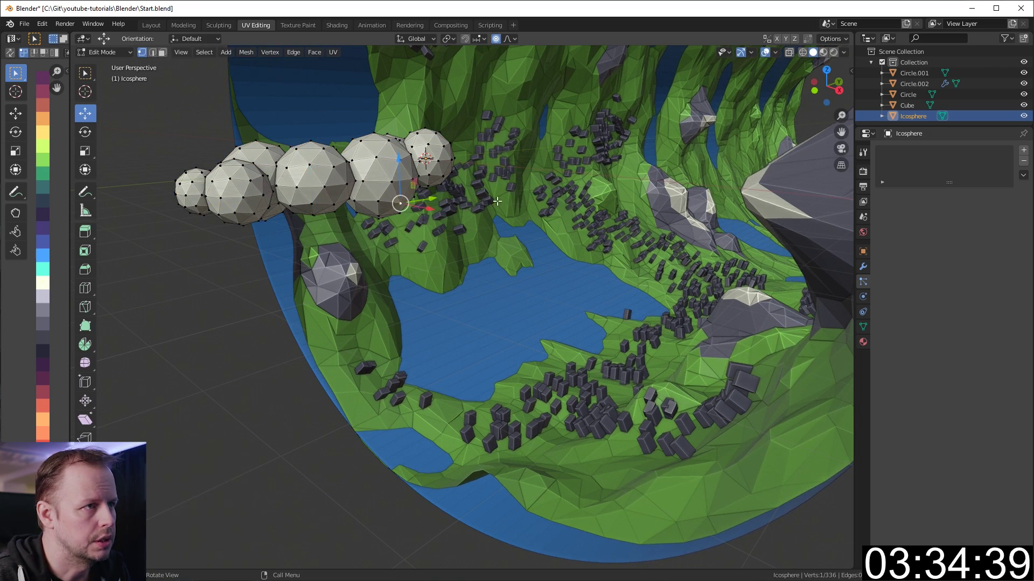
- Stretch the tunnel-side end of the cloud about 1 m along Y and slightly raise a vertex near the opposite end
middle_click_drag(393, 201, 358, 197)
left_click(438, 161)
key("g")
left_click(478, 165)
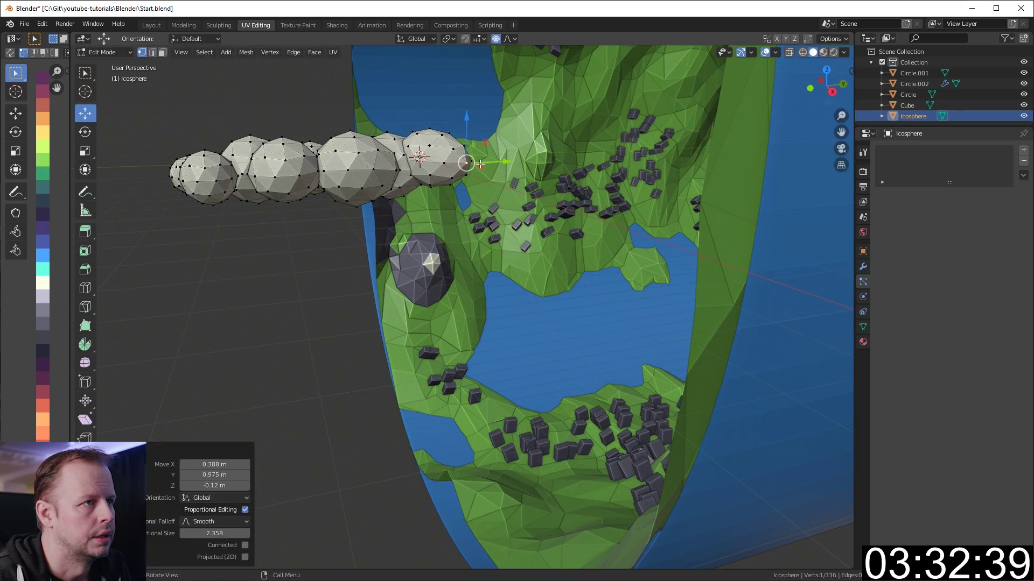
left_click(227, 174)
key("g")
left_click(231, 174)
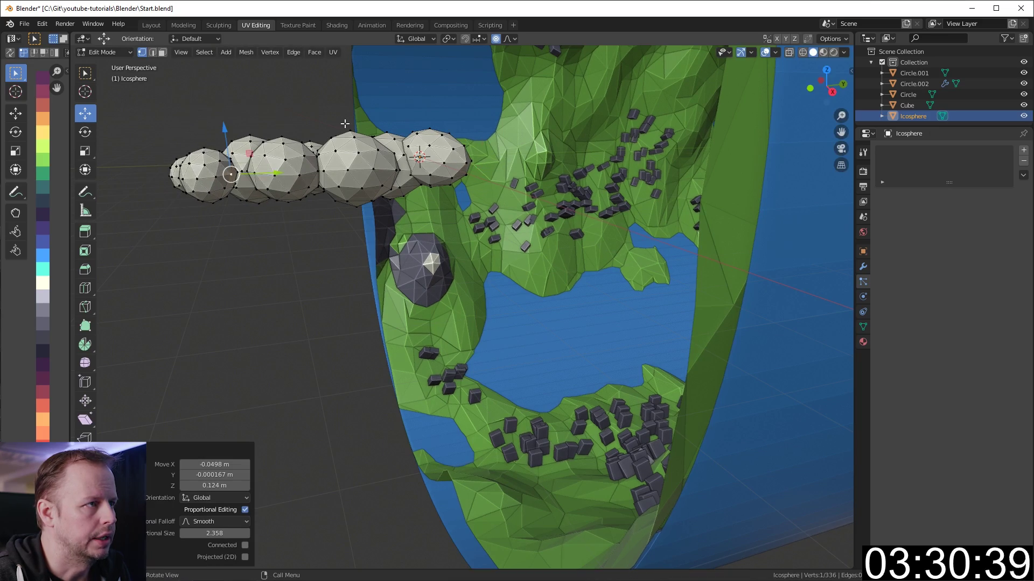
- Rotate vertices on the cloud's middle and outer end with proportional editing to distort the neighbouring spheres
middle_click_drag(231, 173, 443, 151)
left_click(417, 288)
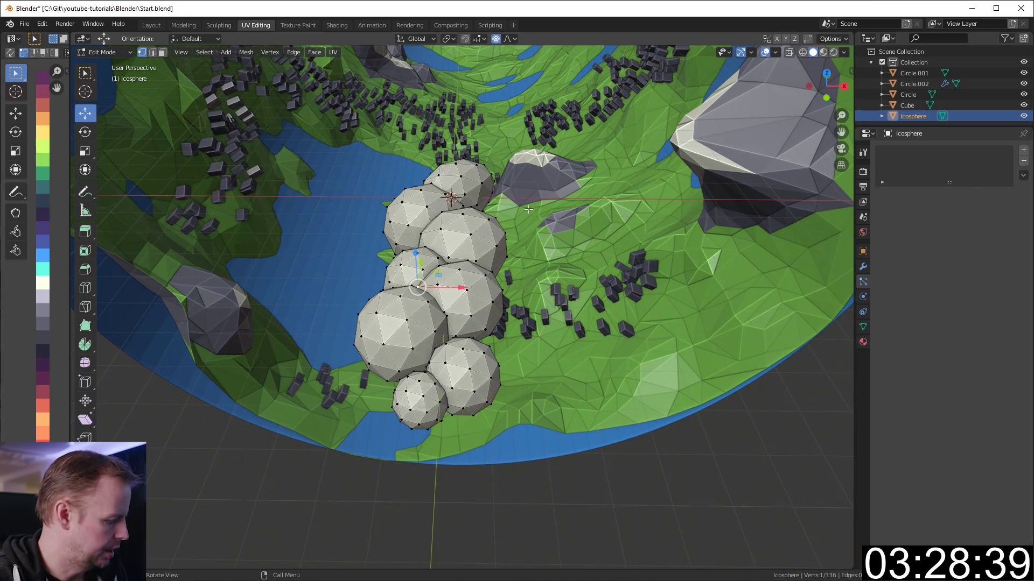
key("r")
left_click(500, 302)
left_click(427, 413)
key("r")
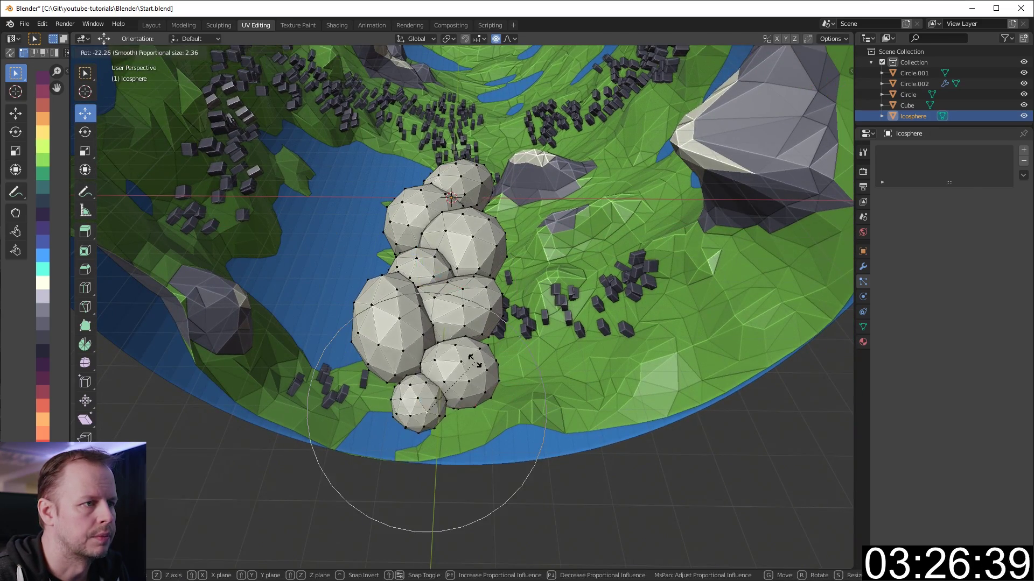
left_click(477, 362)
- Pull vertices along the cloud's side and tunnel-facing end with proportional editing to elongate its puffs
middle_click_drag(509, 344, 392, 253)
key("g")
left_click(376, 283)
key("g")
left_click(382, 253)
left_click(464, 154)
key("g")
left_click(501, 155)
left_click(420, 172)
key("g")
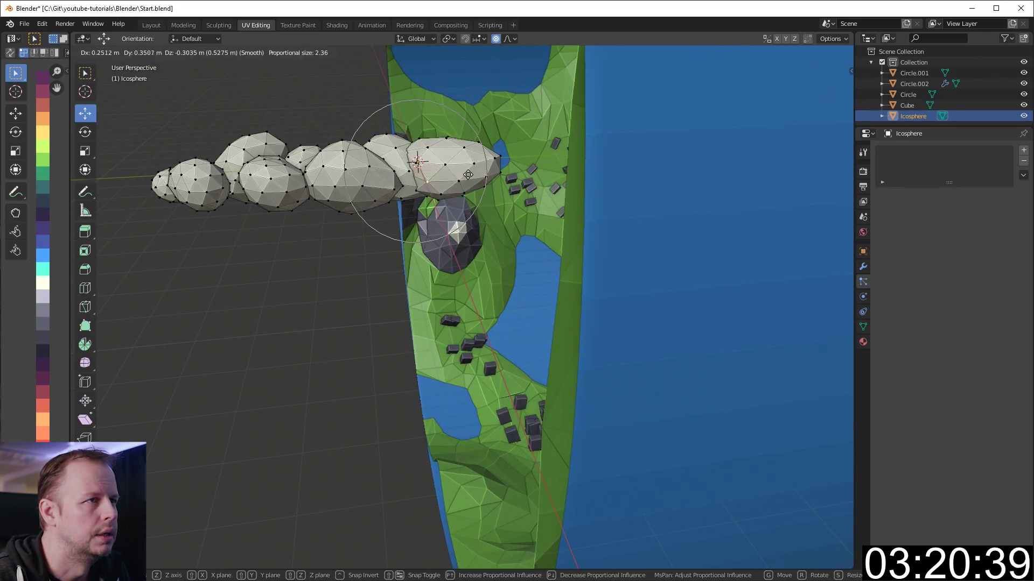
left_click(467, 174)
- Raise the upper vertices of two middle puffs with proportional editing
left_click(345, 142)
key("g")
left_click(347, 122)
left_click(279, 157)
key("g")
left_click(283, 141)
- Pull one middle puff about 0.9 m outward along X and reshape the puff on the cloud's opposite side
middle_click_drag(344, 131, 481, 156)
left_click(478, 286)
key("g")
left_click(516, 283)
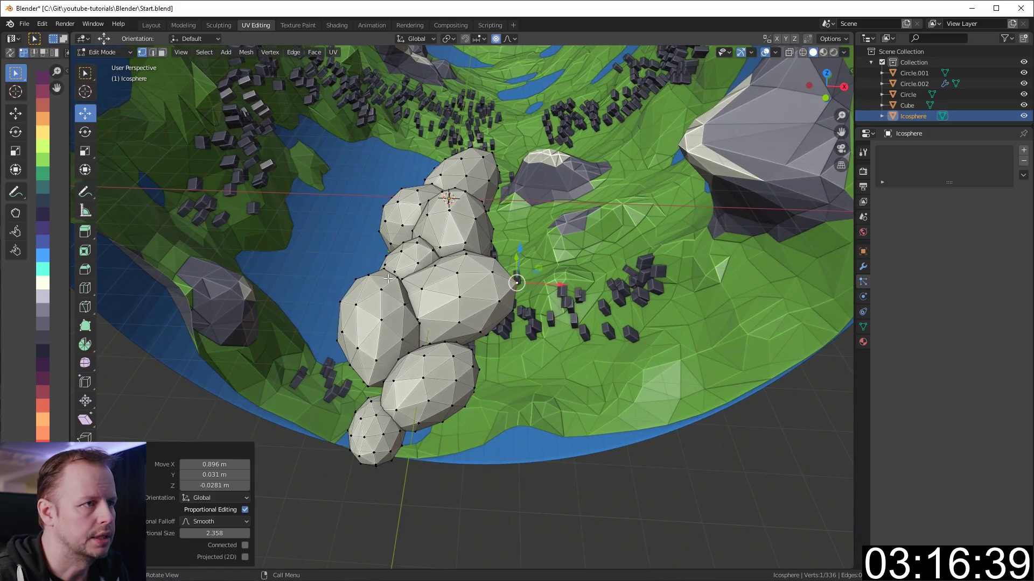
left_click(385, 270)
key("g")
left_click(372, 256)
- Select the linked geometry of a middle puff and rotate it about 19° with proportional editing
middle_click_drag(480, 250, 422, 264)
scroll(500, 264, "down", 4)
key("Tab")
key("Tab")
key("o")
left_click(417, 268)
key("g")
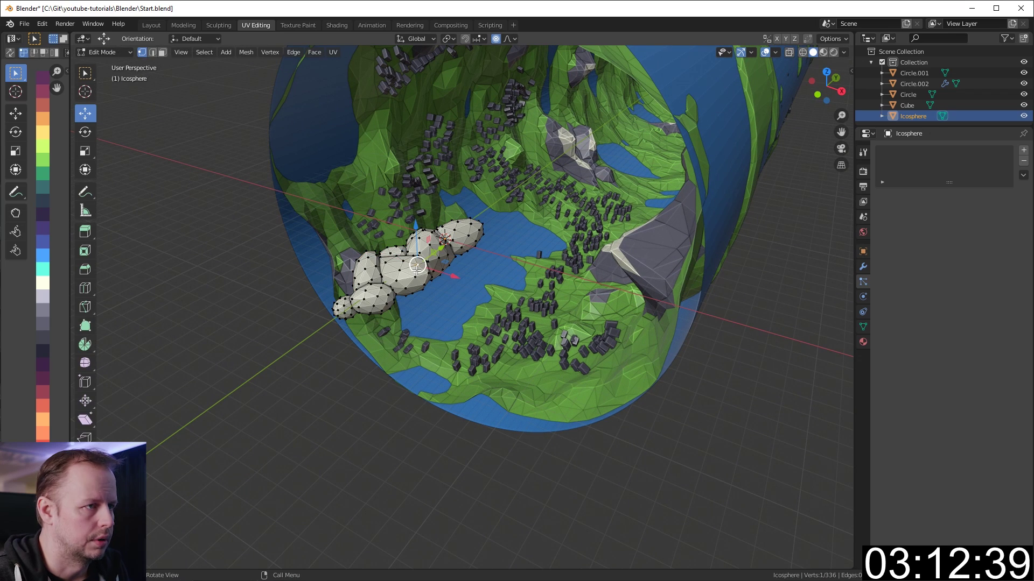
key("l")
key("r")
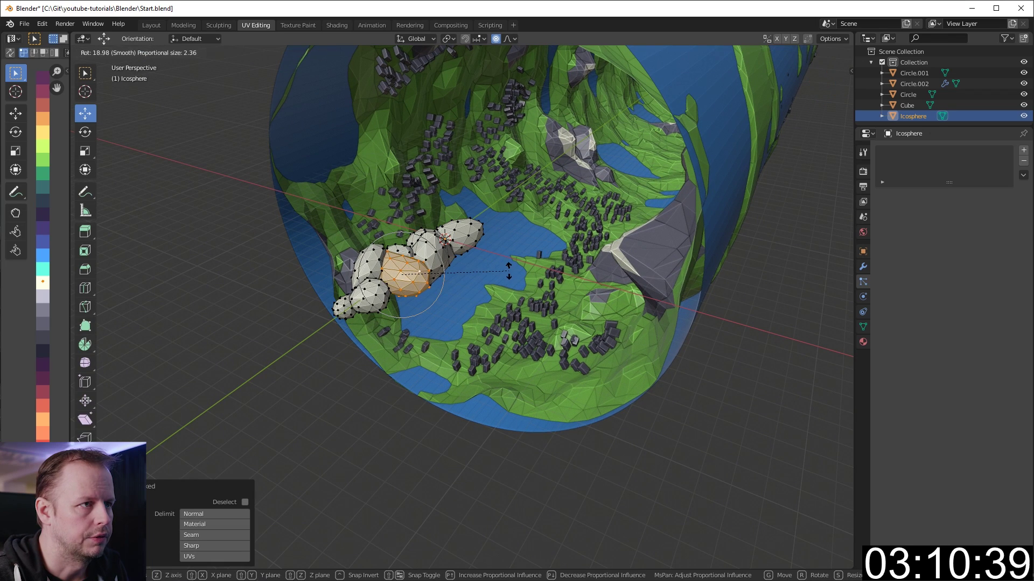
left_click(509, 271)
- Select the linked geometry of the cloud's tunnel-side end puff and rotate it
left_click(452, 239)
key("l")
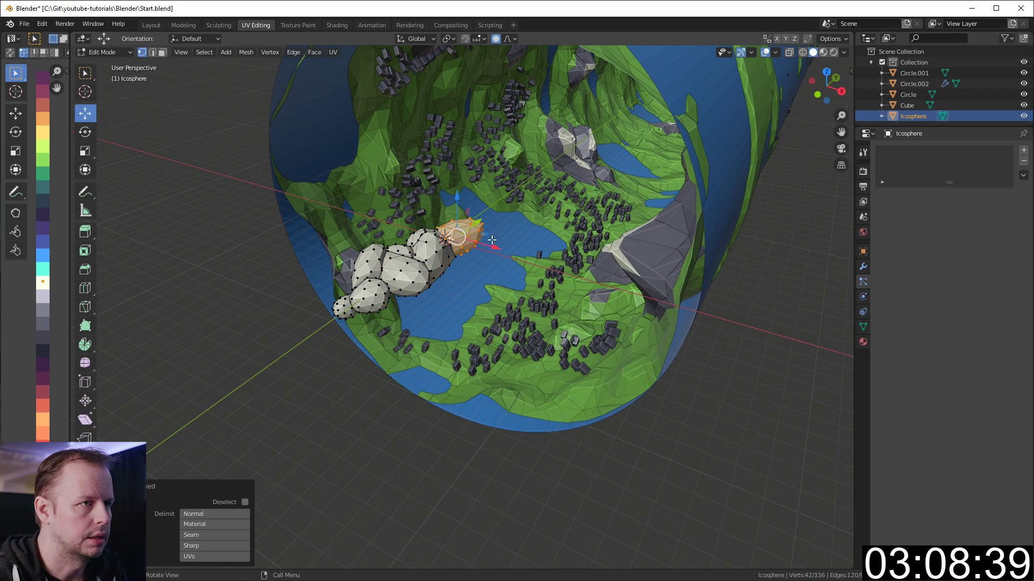
key("r")
left_click(493, 229)
middle_click_drag(493, 229, 432, 313)
- Select the whole cloud and duplicate it in place, undoing the trial move made with proportional editing
key("l")
key("a")
key("a")
key("shift+d")
key("Escape")
left_click_drag(432, 312, 409, 339)
key("ctrl+z")
- Turn off proportional editing and shift the duplicated cloud along the Y axis, clear of the first cloud
middle_click_drag(460, 311, 463, 286)
left_click(494, 40)
scroll(466, 307, "down", 3)
left_click_drag(455, 294, 463, 279)
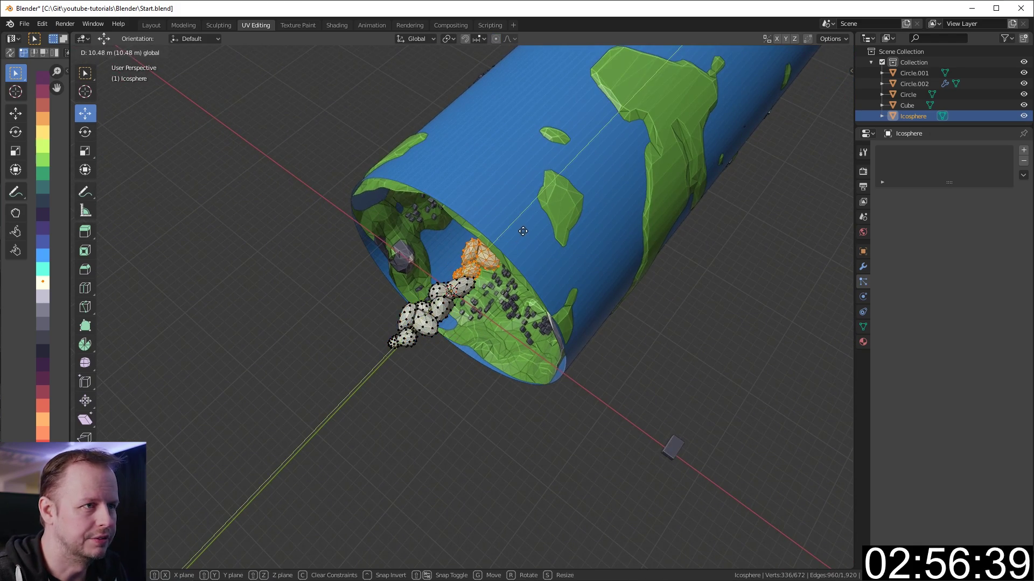
left_click_drag(524, 230, 533, 220)
middle_click_drag(509, 242, 538, 220)
scroll(517, 231, "up", 5)
scroll(500, 237, "down", 6)
left_click_drag(480, 248, 472, 256)
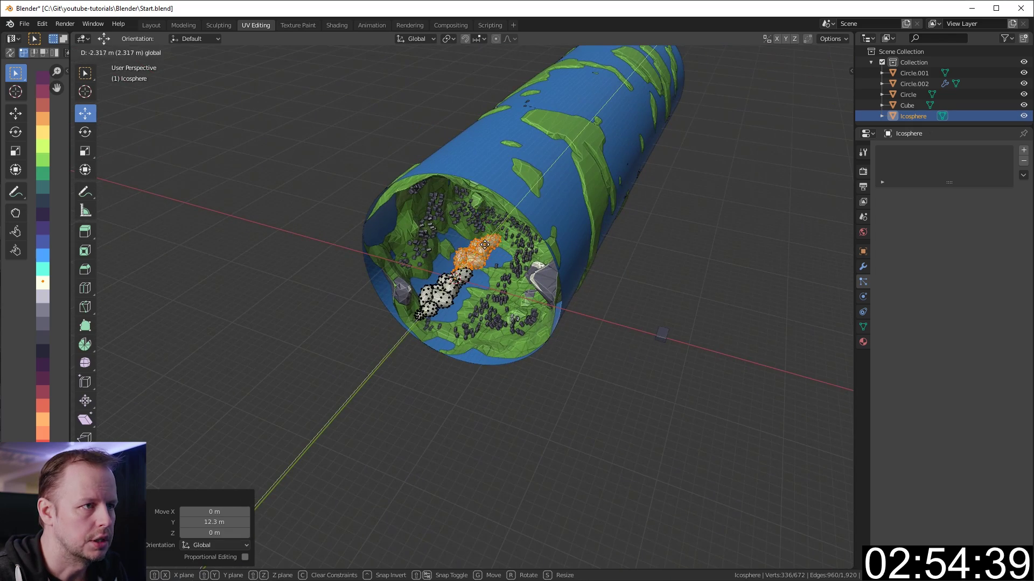
left_click_drag(364, 347, 371, 339)
scroll(377, 357, "up", 3)
middle_click_drag(372, 339, 404, 311)
- Turn proportional editing back on and pull several vertices of the cloud outside the tunnel to reshape its puffs
left_click(363, 286)
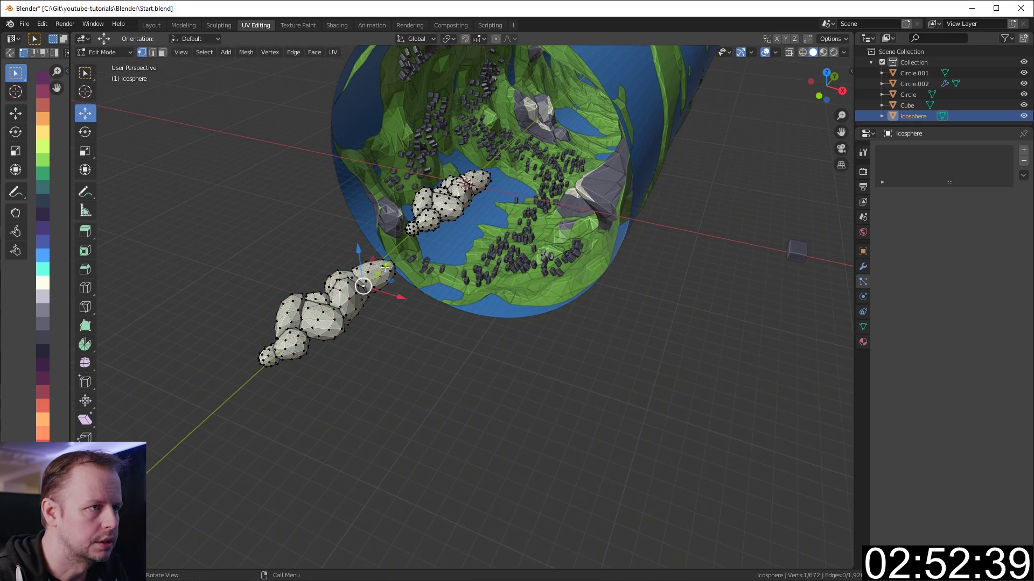
left_click(495, 39)
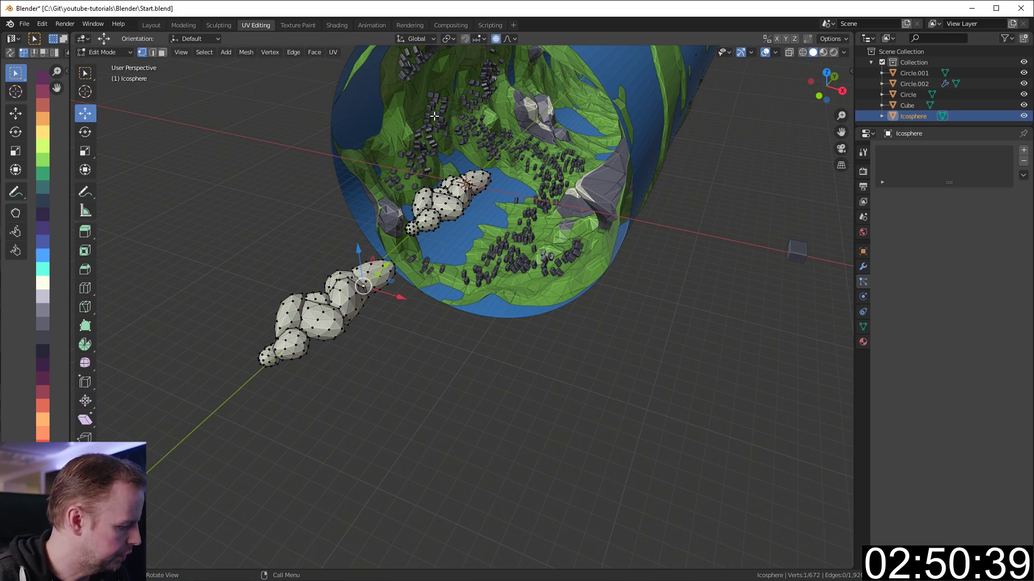
middle_click_drag(423, 133, 345, 205)
key("g")
left_click(358, 216)
left_click(313, 257)
key("g")
left_click(321, 241)
left_click(340, 285)
key("g")
left_click(360, 289)
- Push vertices on the outside cloud's flank with small proportional moves, including one of about 0.5 m
middle_click_drag(360, 288, 382, 317)
key("g")
left_click(411, 311)
key("g")
left_click(410, 317)
key("g")
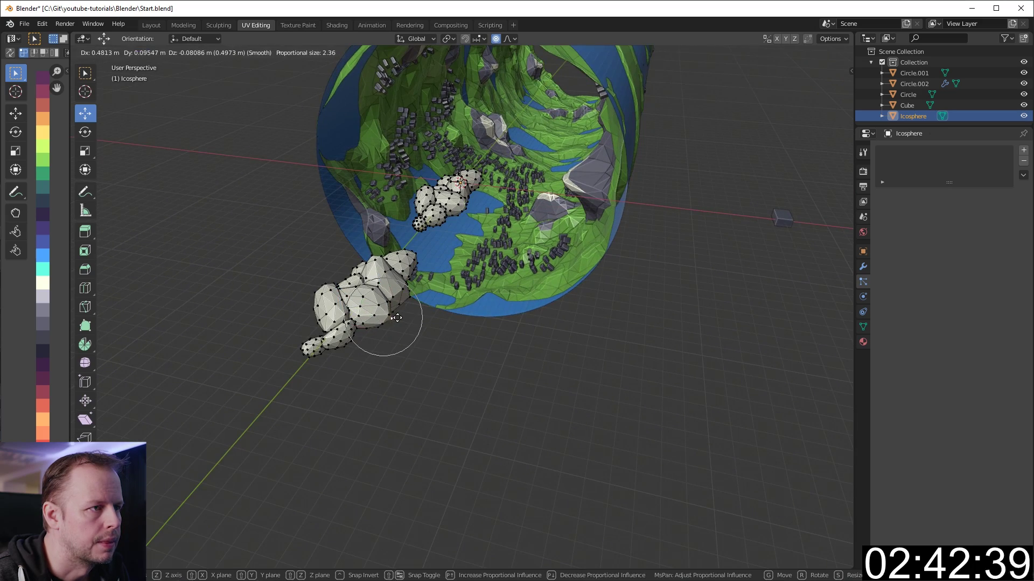
left_click(387, 320)
key("g")
left_click(307, 352)
- Resize the outside cloud's far end puff and reshape the cloud from its other side with proportional moves of about 1 m
middle_click_drag(307, 352, 517, 353)
key("s")
left_click(451, 339)
key("g")
left_click(509, 333)
key("g")
left_click(456, 393)
middle_click_drag(456, 394, 378, 270)
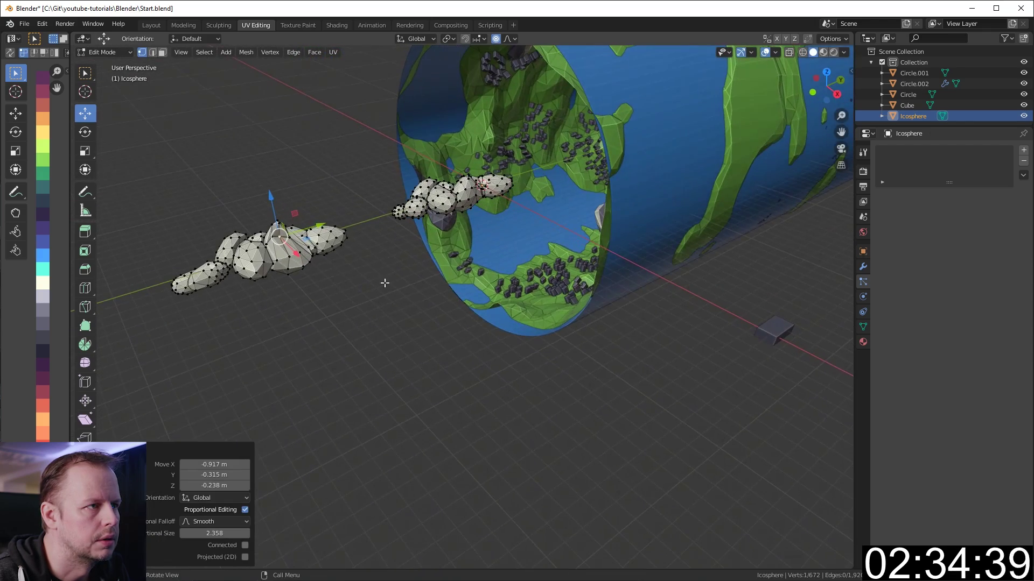
key("g")
left_click(330, 245)
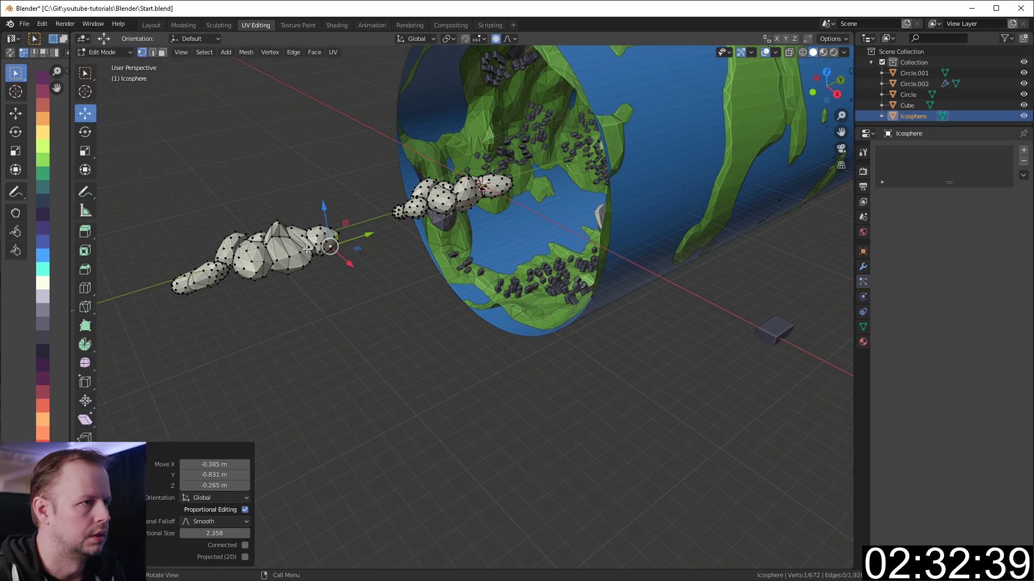
- Box-select the outside cloud's visible vertices, scale them by 0.841 with proportional editing, and turn proportional editing off
key("a")
key("a")
left_click_drag(159, 181, 351, 337)
key("s")
left_click(395, 270)
middle_click_drag(395, 270, 508, 167)
left_click(496, 39)
- In top view with X-ray on, return to Object Mode and move the clouds object 39.1 m and another 12.3 m along Y
middle_click_drag(501, 43, 518, 274)
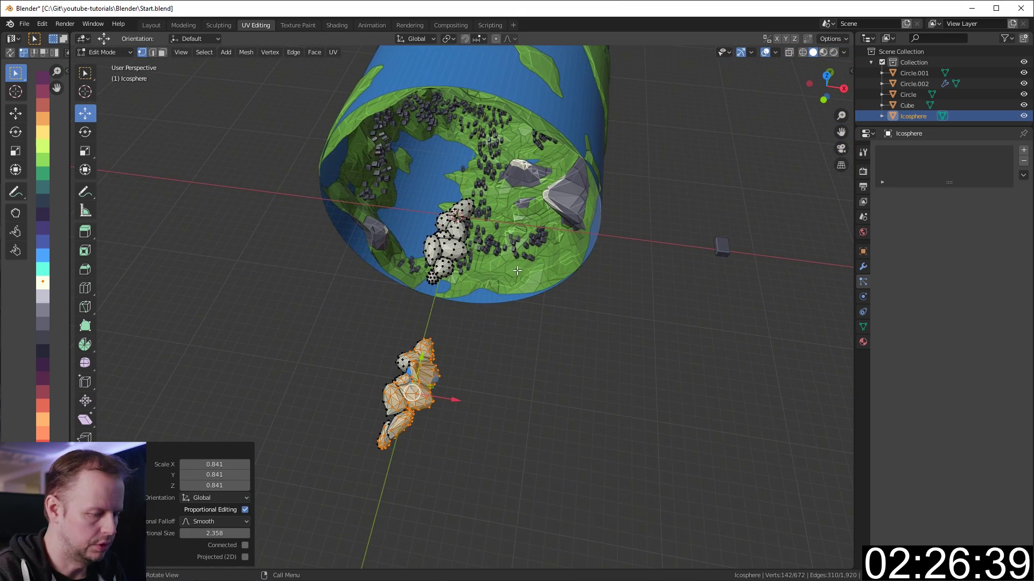
key("KP_7")
left_click(789, 52)
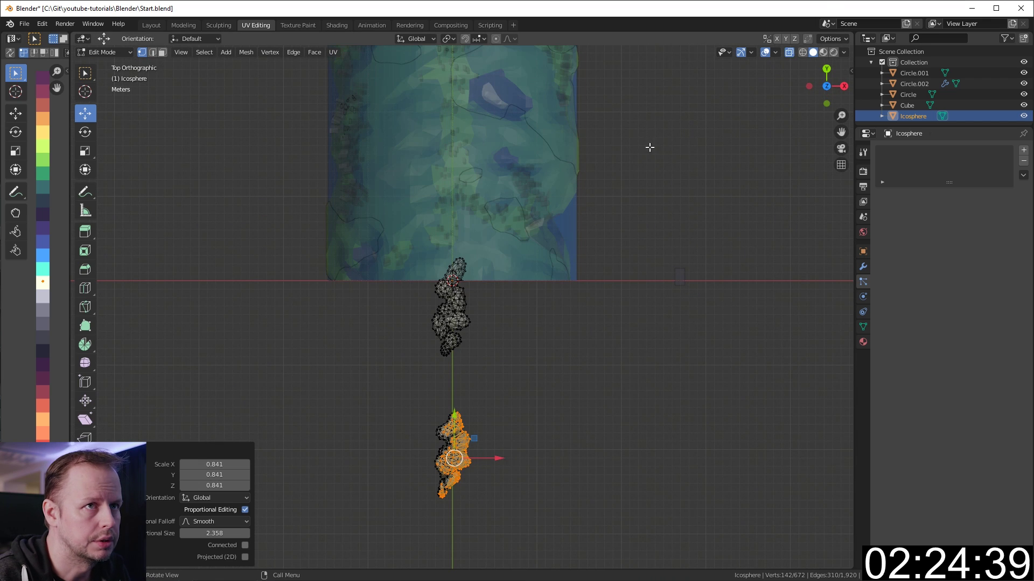
scroll(549, 298, "down", 2)
key("Tab")
scroll(495, 332, "up", 2)
scroll(521, 268, "down", 3)
left_click_drag(458, 242, 463, 160)
left_click(525, 99)
middle_click_drag(524, 99, 510, 278, "shift")
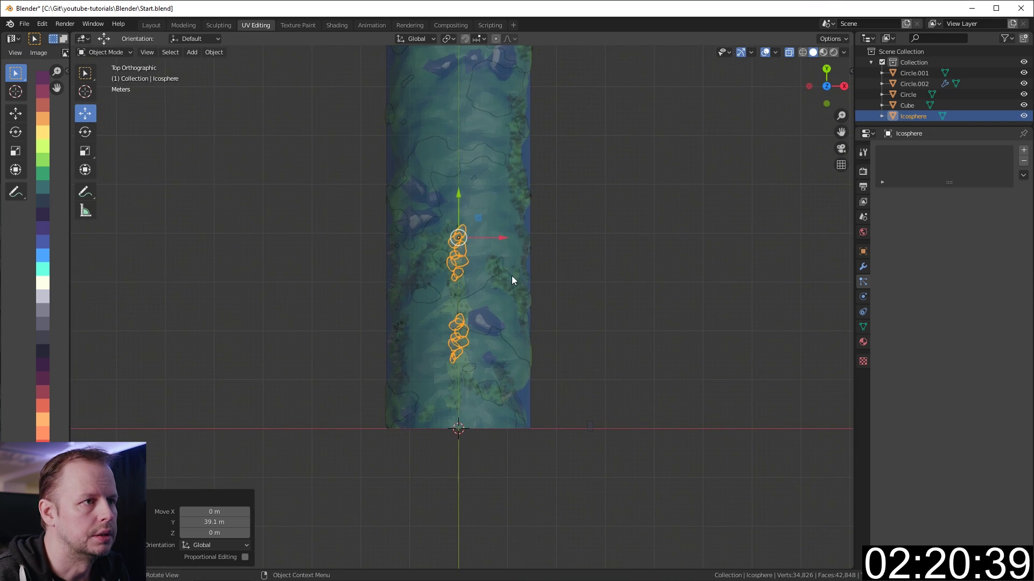
left_click_drag(455, 195, 454, 135)
- Duplicate the clouds object and place the copy about 5.6 m in X, 11.6 m in Y and 2.3 m in Z away
middle_click_drag(613, 339, 533, 166)
key("shift+d")
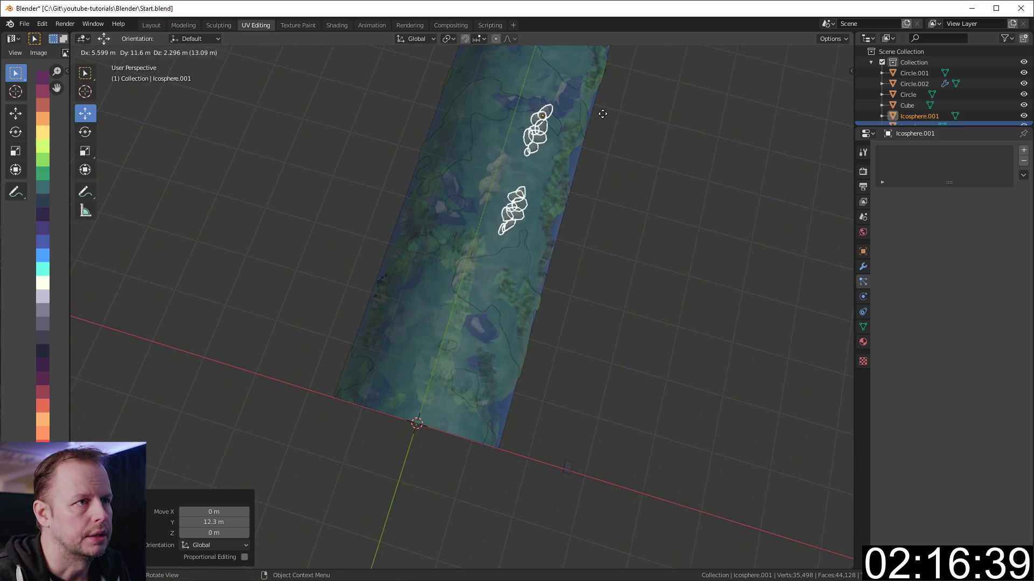
left_click(603, 114)
- Select the duplicated clouds object inside the tunnel and enter Edit Mode on it
middle_click_drag(640, 186, 634, 149)
left_click(531, 224)
scroll(541, 221, "up", 4)
middle_click_drag(540, 222, 528, 202)
scroll(528, 200, "up", 2)
left_click(515, 121)
middle_click_drag(516, 121, 463, 148)
left_click(466, 146)
left_click(466, 144)
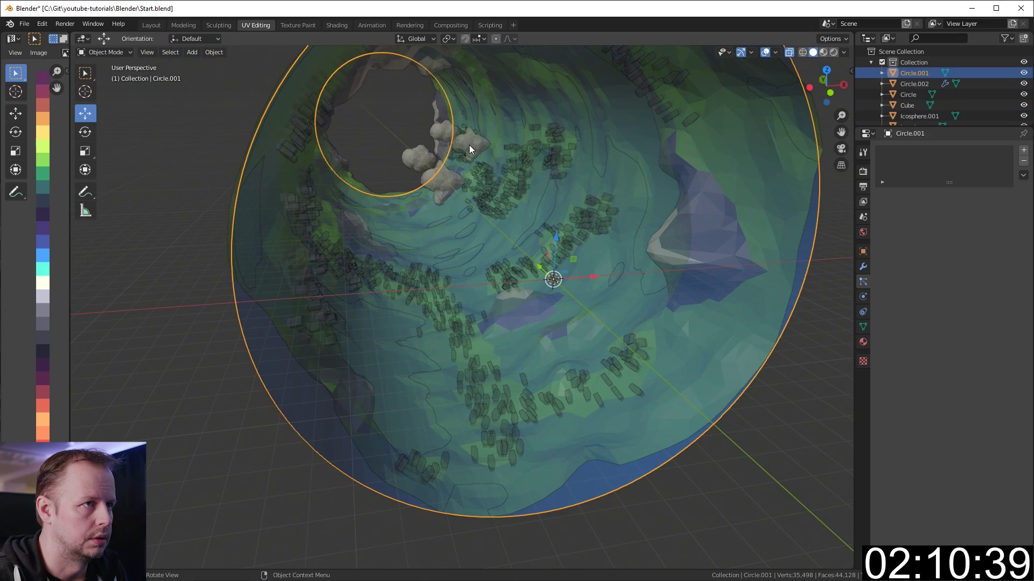
left_click(469, 145)
key("Tab")
key("Tab")
left_click(468, 143)
key("Tab")
middle_click_drag(469, 146, 477, 152)
scroll(477, 152, "up", 3)
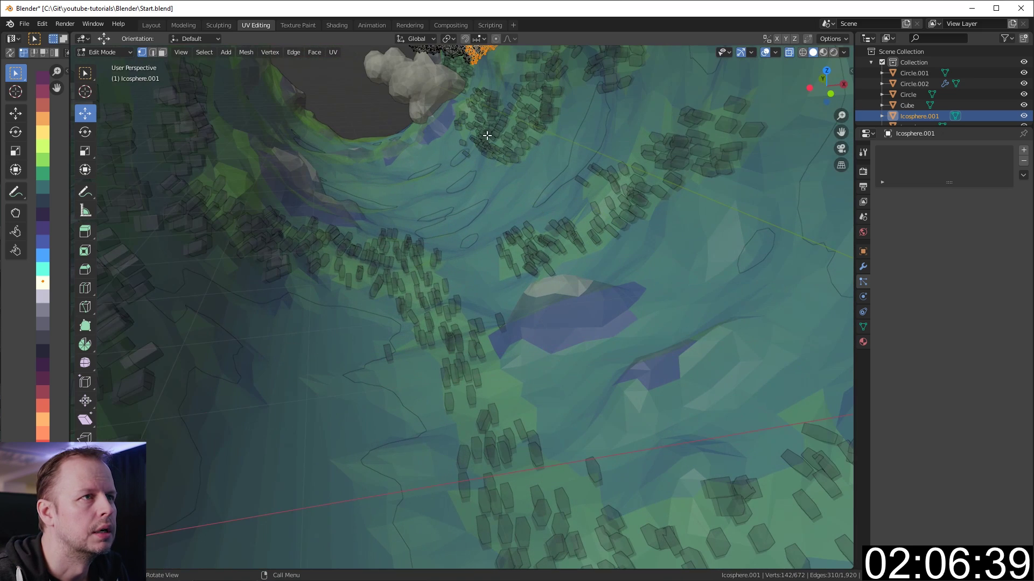
middle_click_drag(545, 134, 526, 159)
middle_click_drag(463, 54, 413, 131, "shift")
key("l")
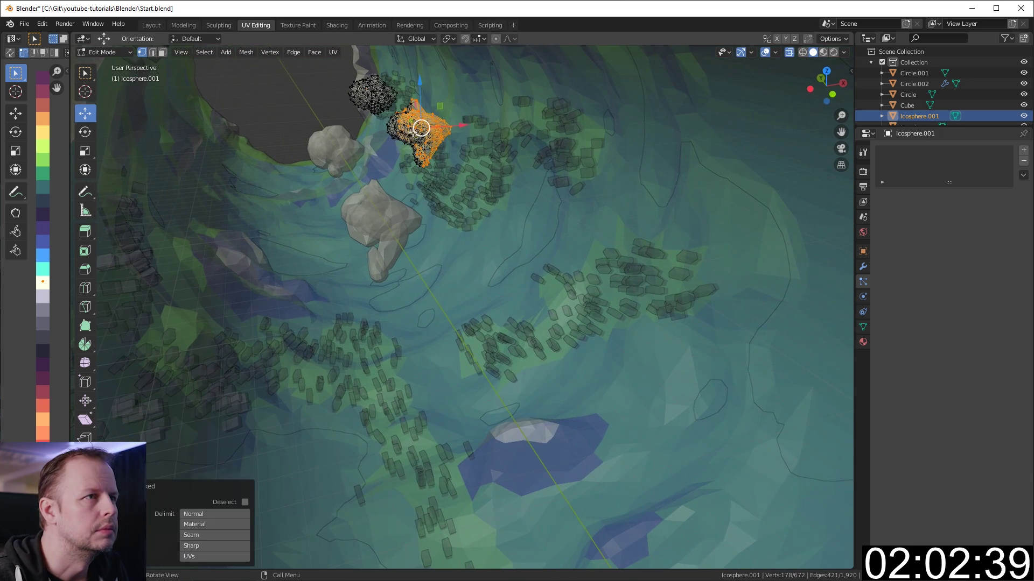
key("l")
- Hide Circle.001, Circle.002 and Circle, and look at the clouds from the top
left_click(1024, 73)
left_click(1024, 84)
left_click(1024, 95)
middle_click_drag(569, 139, 525, 185)
key("KP_7")
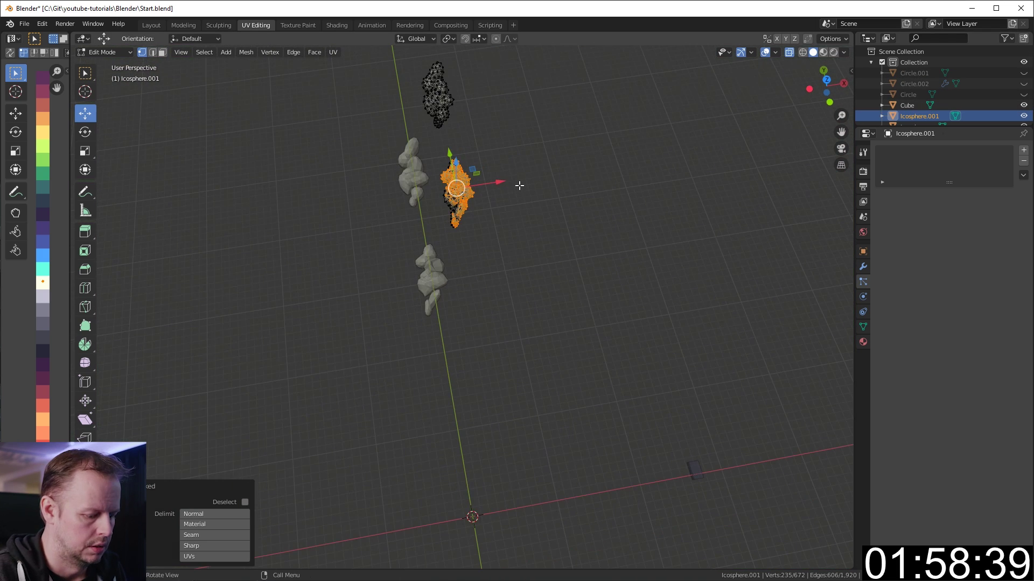
- Lasso-select the copy's nearer cloud, rotate it -7.94° in top view and scale it up by about 1.18
scroll(521, 182, "up", 2)
key("alt+a")
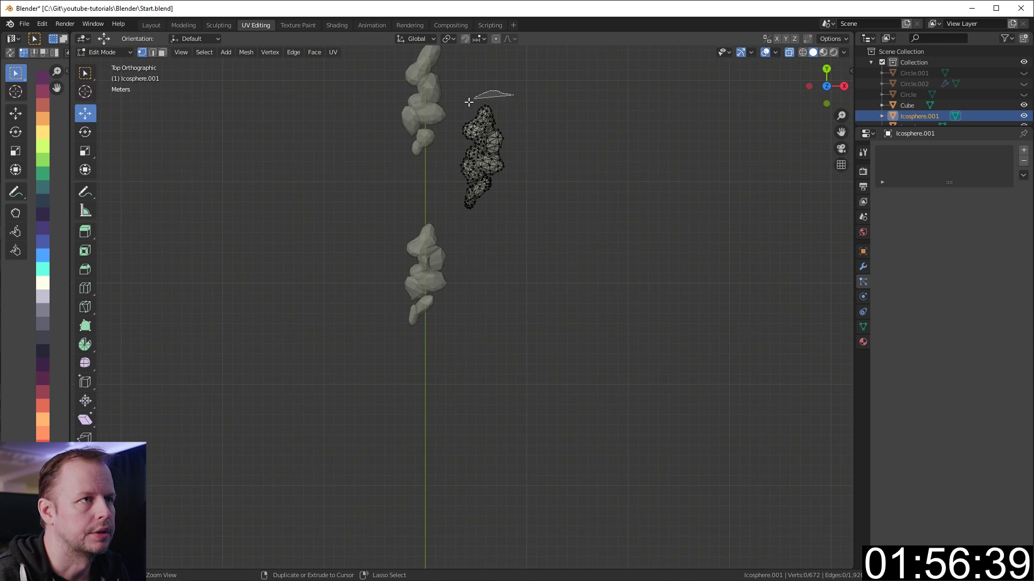
mouse_move(465, 105)
right_mouse_down("ctrl")
mouse_move(595, 215)
mouse_move(565, 160)
right_mouse_up("ctrl")
key("r")
left_click(565, 140)
key("s")
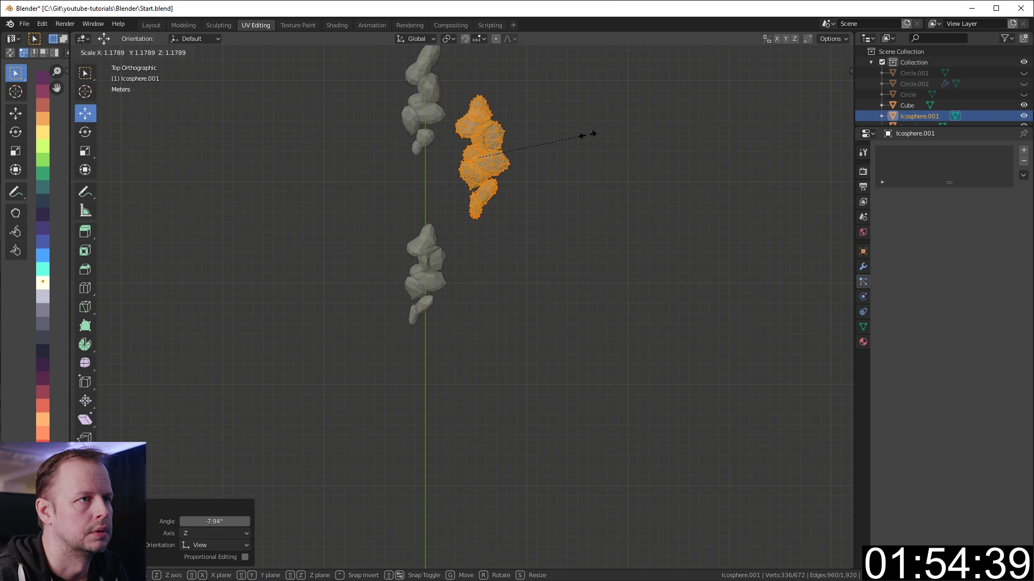
left_click(588, 134)
- Rotate the enlarged cloud further from two other viewing angles
middle_click_drag(587, 134, 576, 111)
key("r")
left_click(381, 176)
middle_click_drag(575, 147, 660, 160)
key("r")
left_click(565, 111)
- Lasso-select the copy's far cloud, rotate it 3.33° from the side, and turn it substantially as seen from above
left_click(783, 236)
key("l")
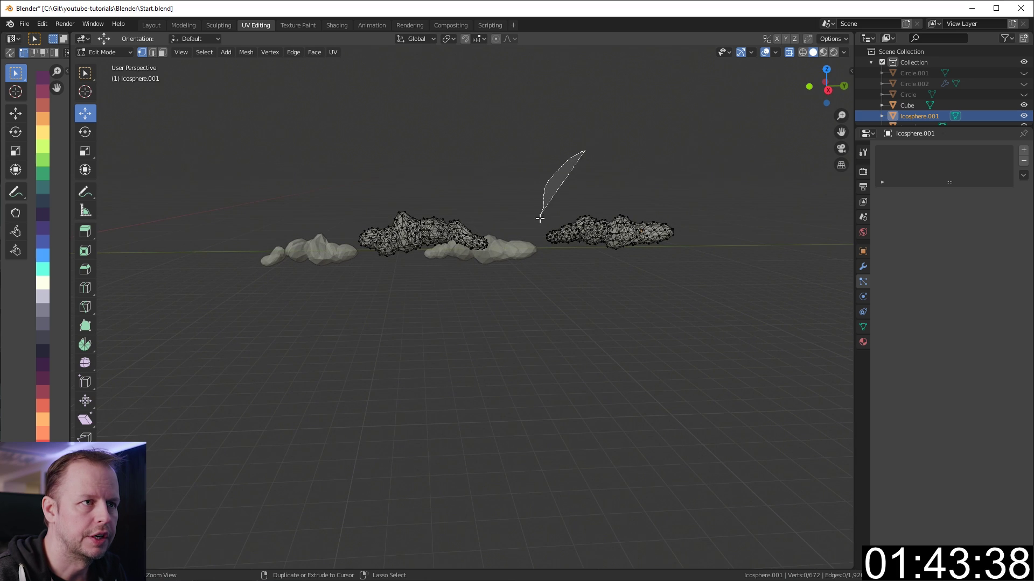
right_click_drag(540, 219, 680, 157, "ctrl")
key("r")
left_click(687, 151)
middle_click_drag(677, 160, 634, 187)
key("r")
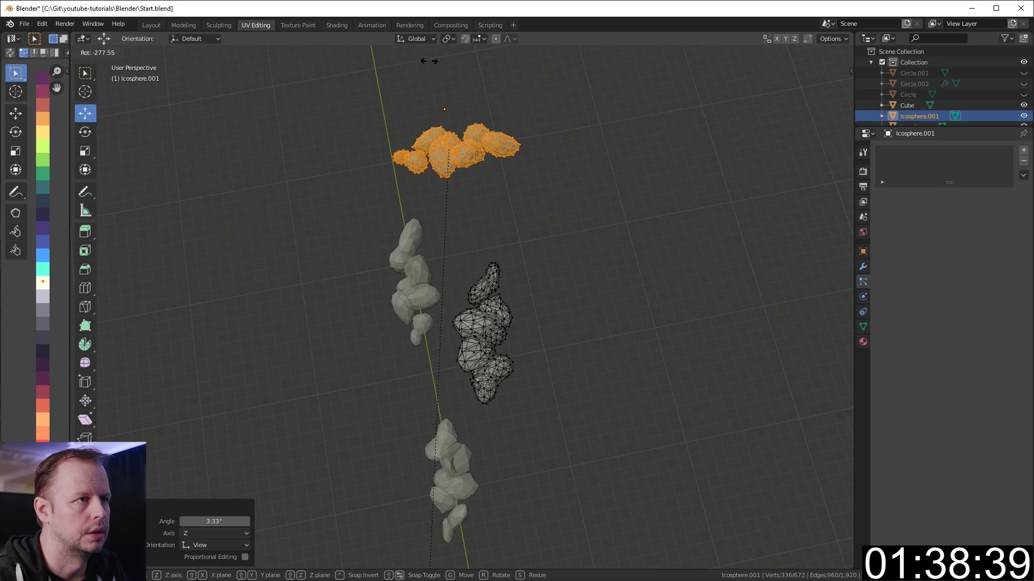
left_click(508, 162)
- Move the far cloud -1.36 m along X, lower it by about 3.3 m, and readjust its sideways position
middle_click_drag(623, 323, 597, 221)
left_click_drag(523, 235, 506, 235)
left_click_drag(464, 198, 465, 212)
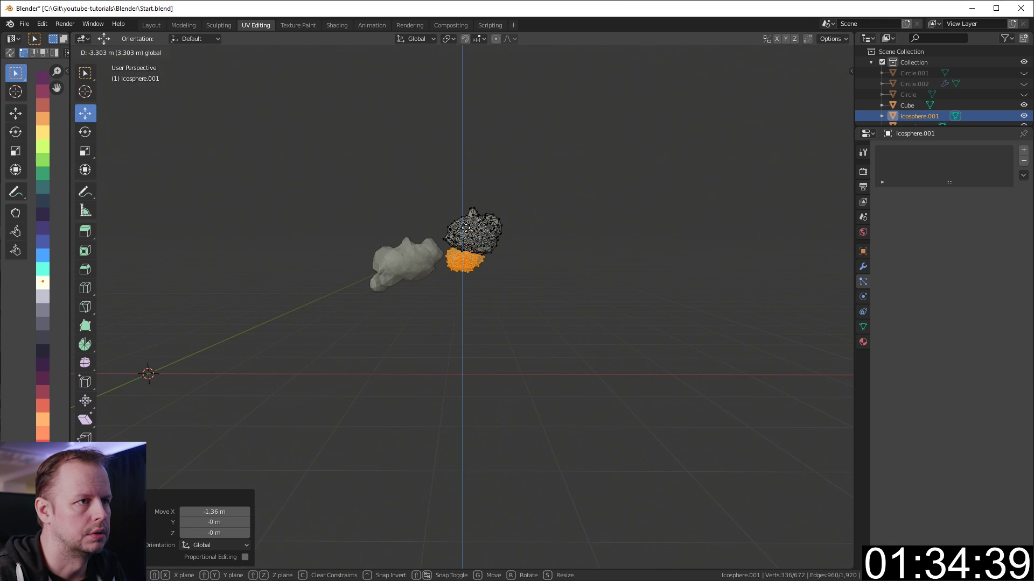
left_click(466, 228)
key("g")
key("x")
left_click(492, 261)
middle_click_drag(492, 261, 579, 303)
left_click_drag(469, 194, 440, 199)
- Unhide the tunnel objects and turn X-ray off
key("Tab")
middle_click_drag(706, 231, 790, 192)
key("alt+h")
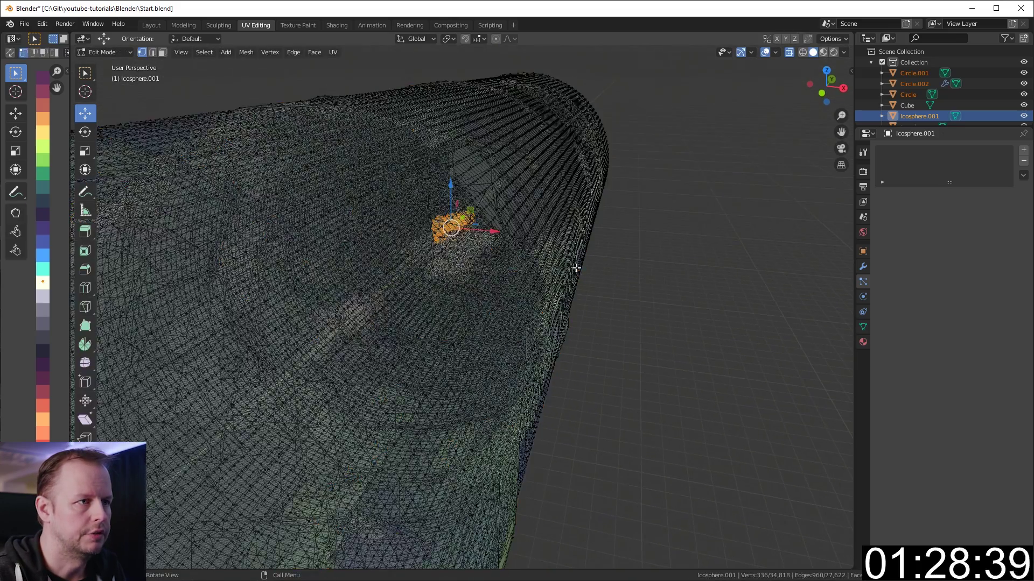
scroll(599, 285, "down", 2)
left_click(788, 63)
left_click(789, 53)
- Return all objects to Object Mode and clear the selection
middle_click_drag(486, 273, 499, 248)
key("Tab")
key("Tab")
key("a")
key("a")
scroll(481, 290, "up", 3)
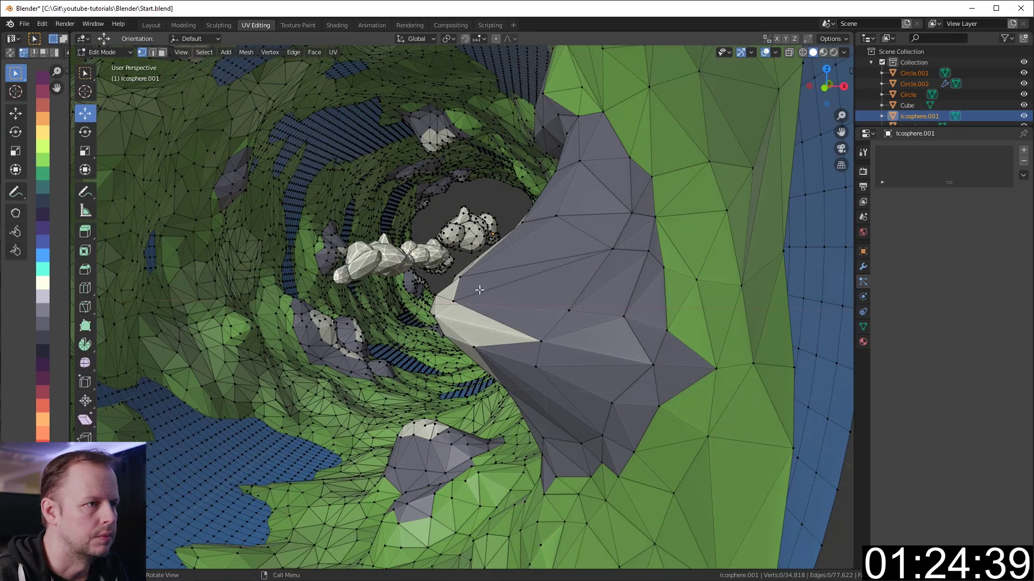
key("Tab")
key("alt+a")
- Examine the placement of the clouds in the tunnel from inside and from its open end
middle_click_drag(493, 286, 622, 266)
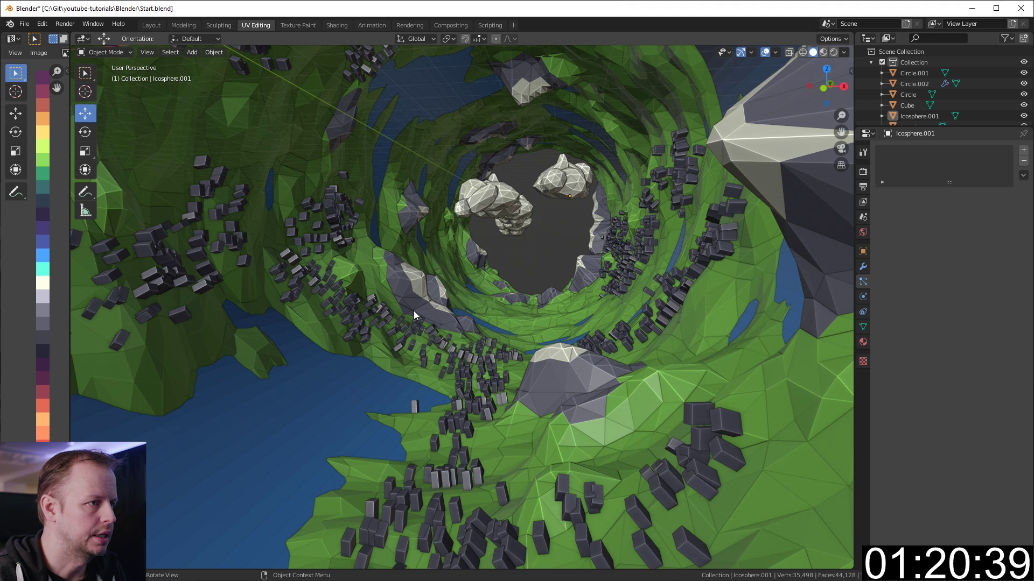
middle_click_drag(541, 250, 338, 214)
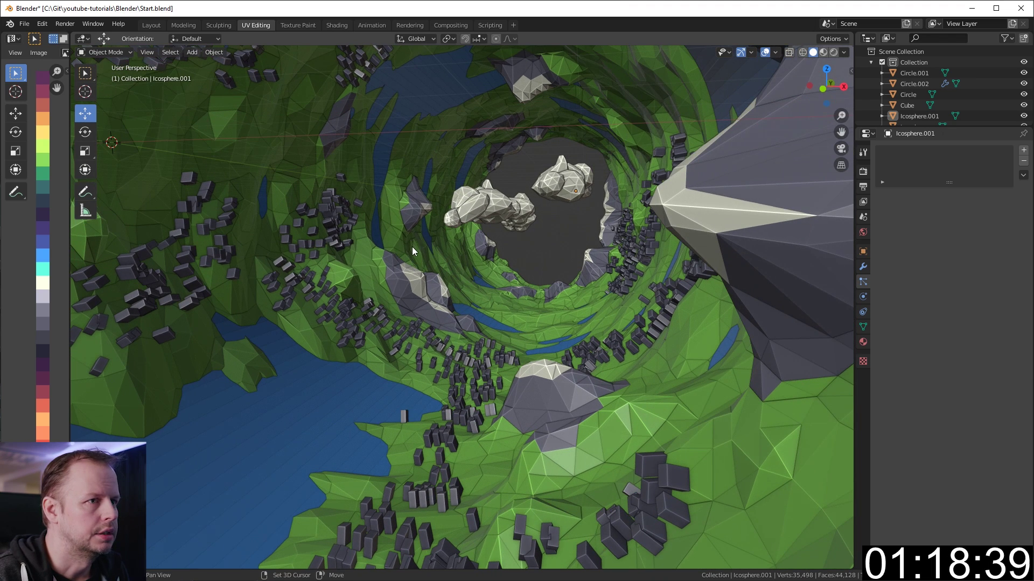
key("shift+a")
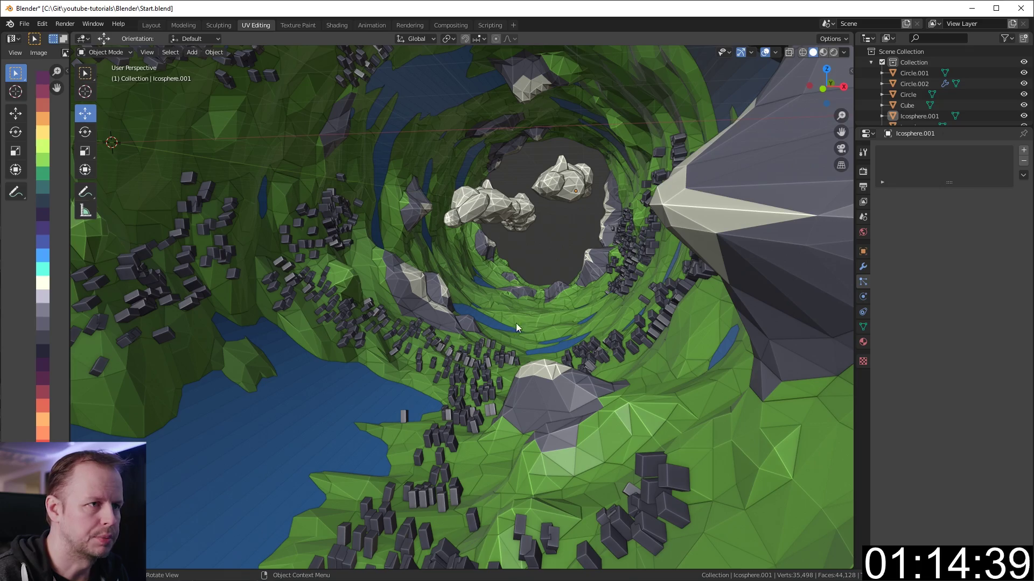
scroll(609, 245, "down", 5)
middle_click_drag(608, 244, 399, 320)
scroll(576, 261, "down", 3)
scroll(501, 252, "up", 5)
scroll(543, 253, "down", 8)
middle_click_drag(489, 295, 496, 302)
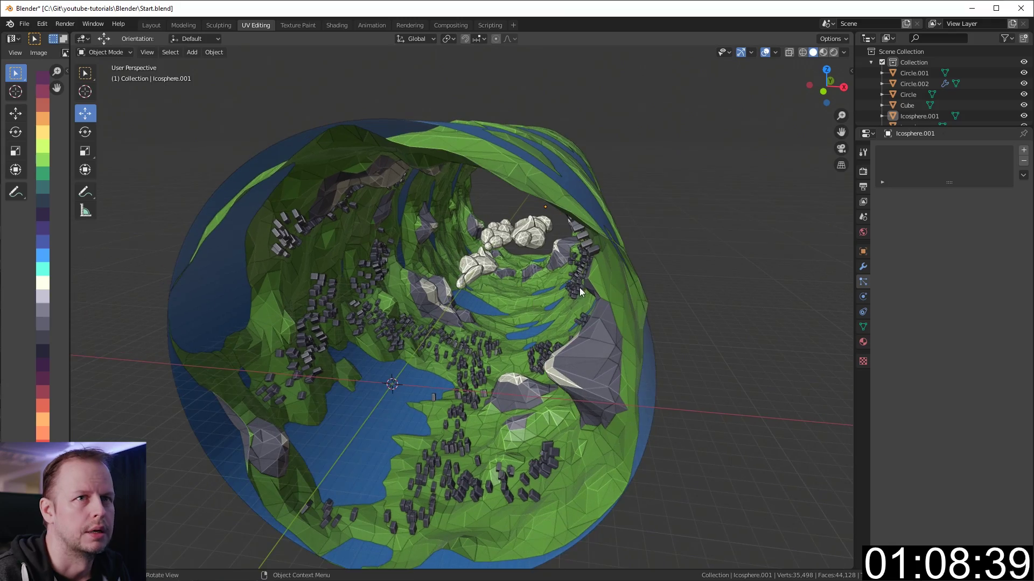
scroll(936, 101, "down", 1)
middle_click_drag(432, 314, 477, 307)
key("a")
key("Tab")
key("a")
key("alt+a")
key("Tab")
key("alt+a")
- Add a point light at the origin and move it about 13.9 m along Y into the tunnel
key("shift+a")
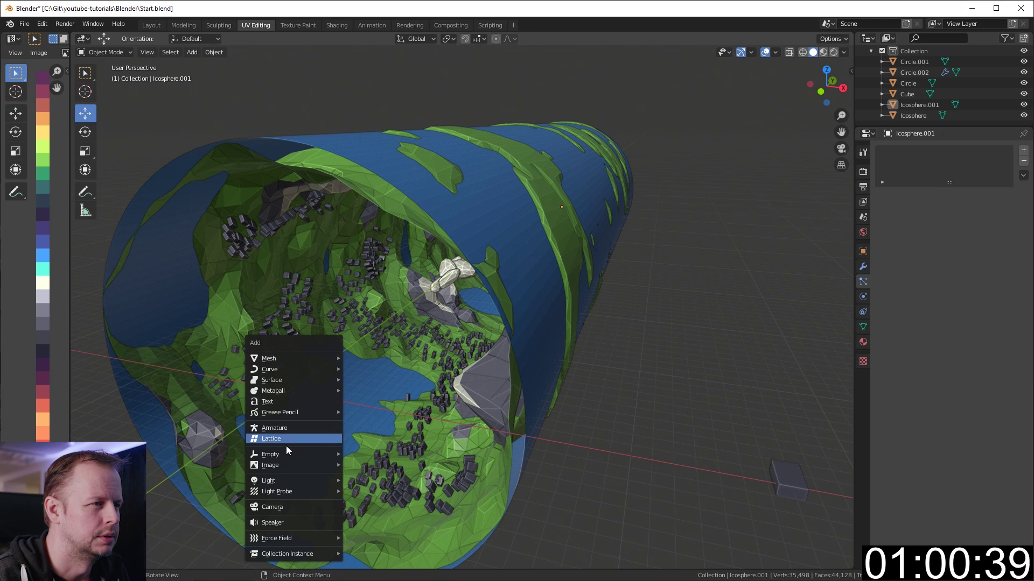
mouse_move(296, 479)
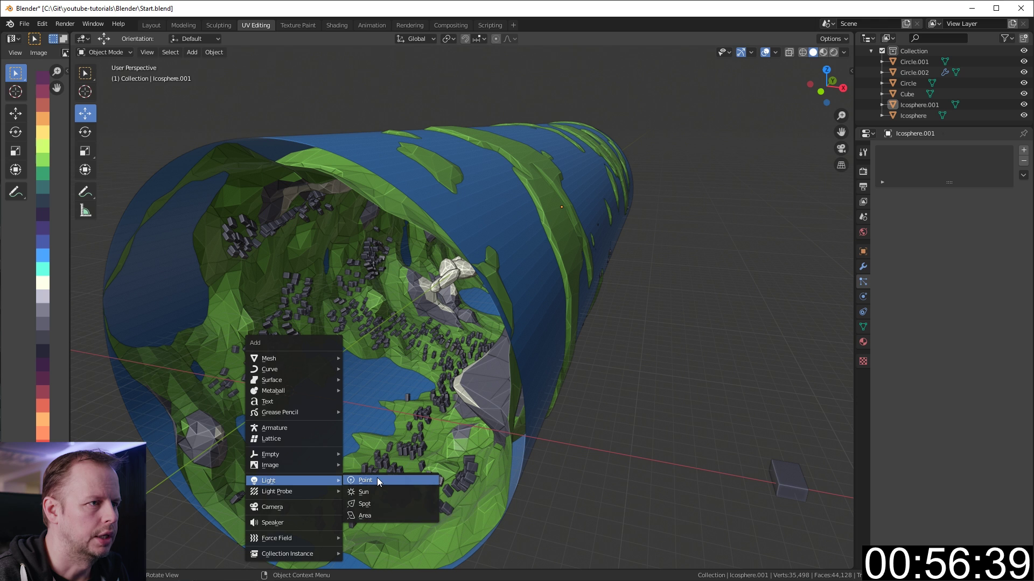
left_click(377, 479)
key("g")
key("y")
left_click(417, 299)
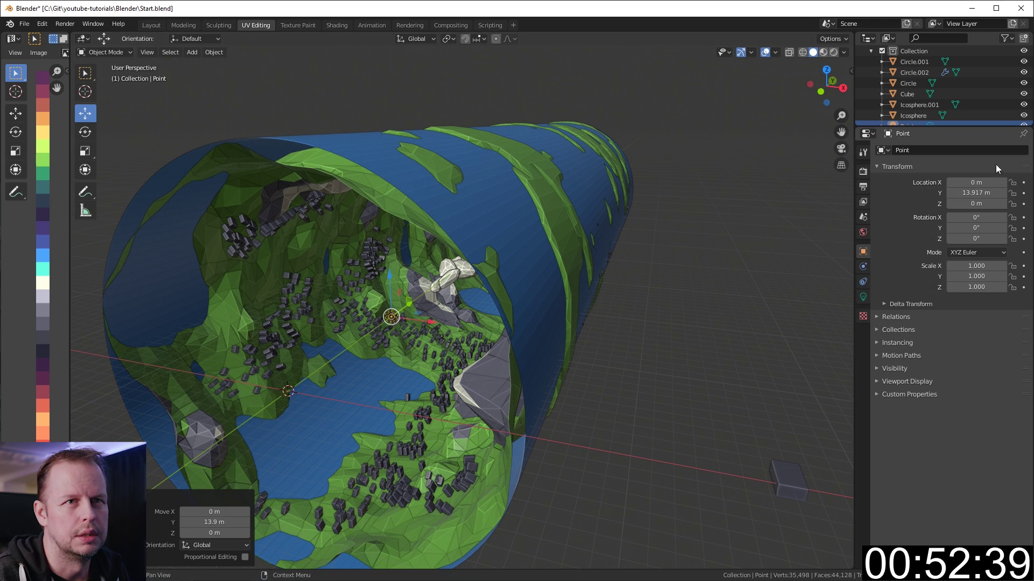
- Set the point light's power to 5000 W and its custom distance value to 84 m
left_click(863, 297)
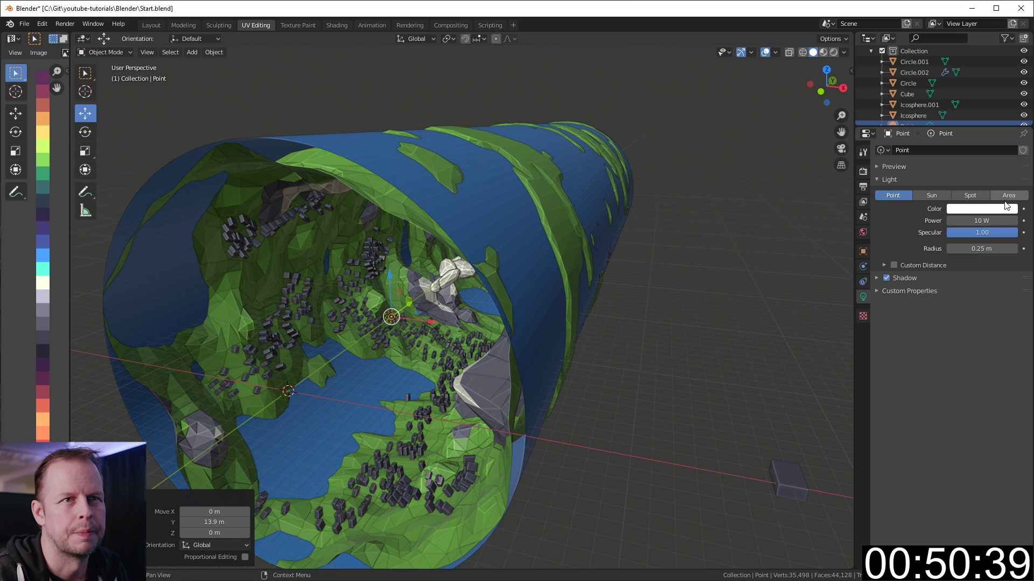
left_click(991, 221)
type("5000")
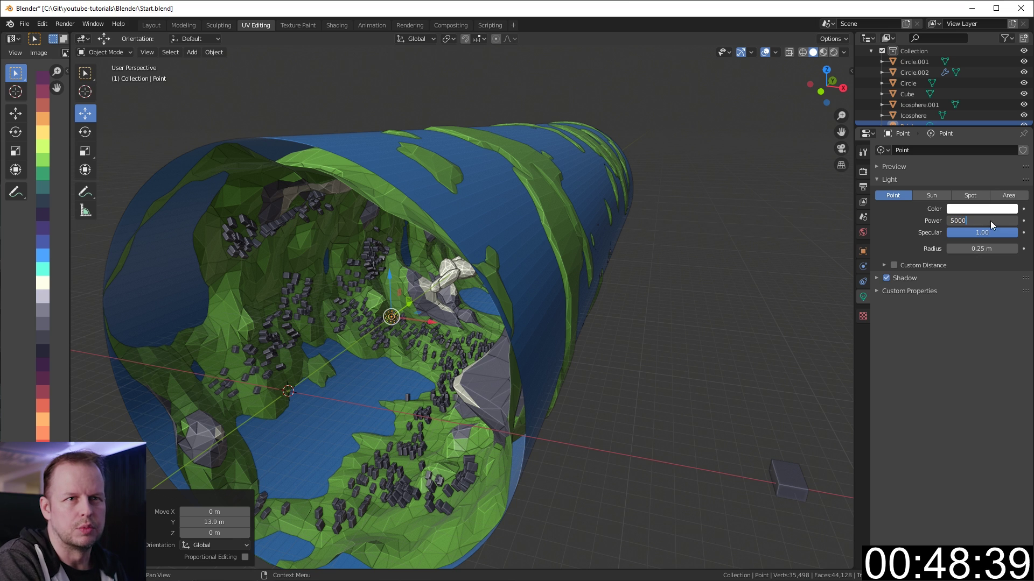
key("Return")
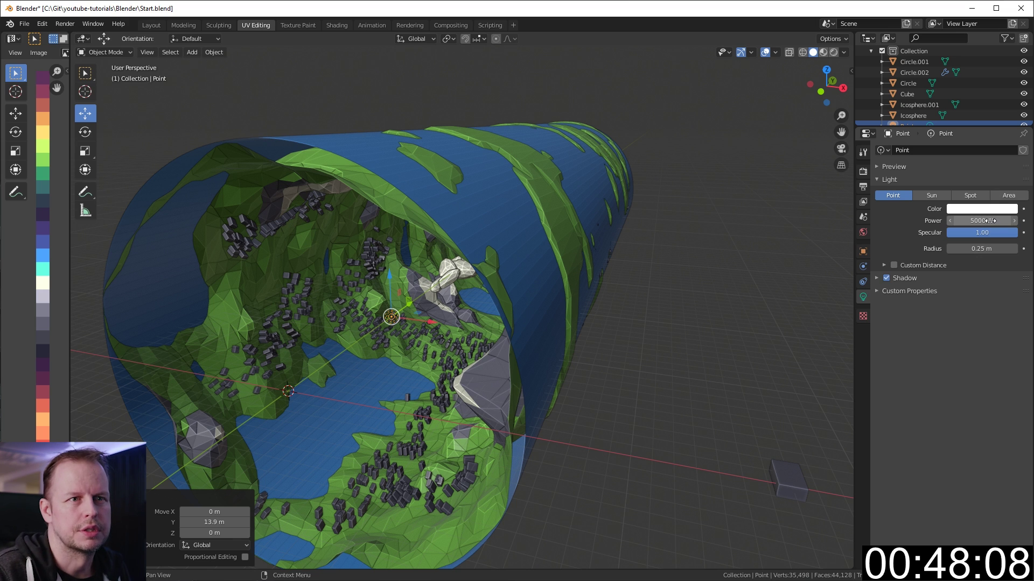
left_click(885, 266)
left_click_drag(981, 281, 990, 281)
- With X-ray on in top view, place two copies of the light farther along the tunnel, the first offset -4.74 m in X and 17.2 m in Y
middle_click_drag(386, 159, 369, 186)
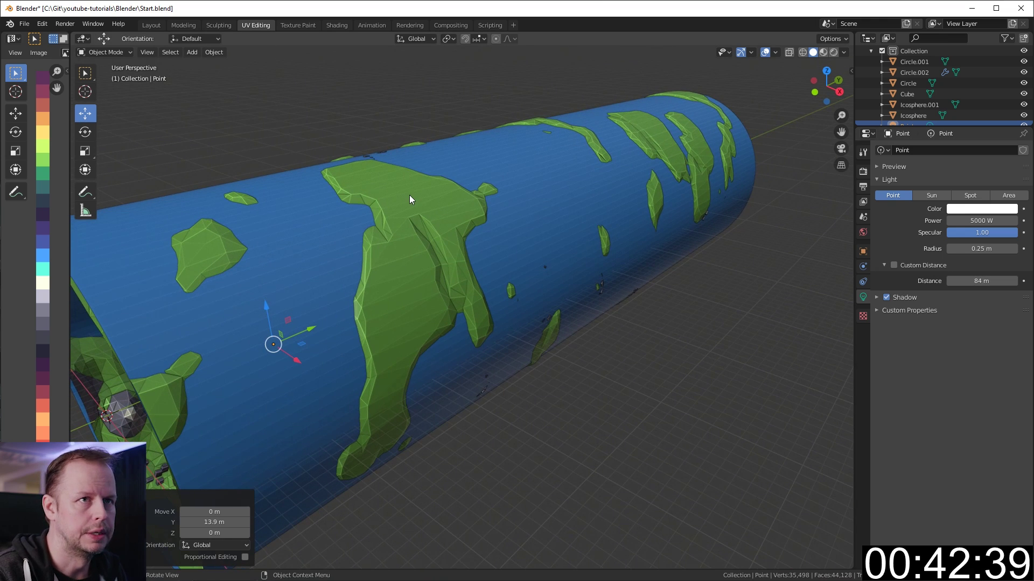
key("KP_7")
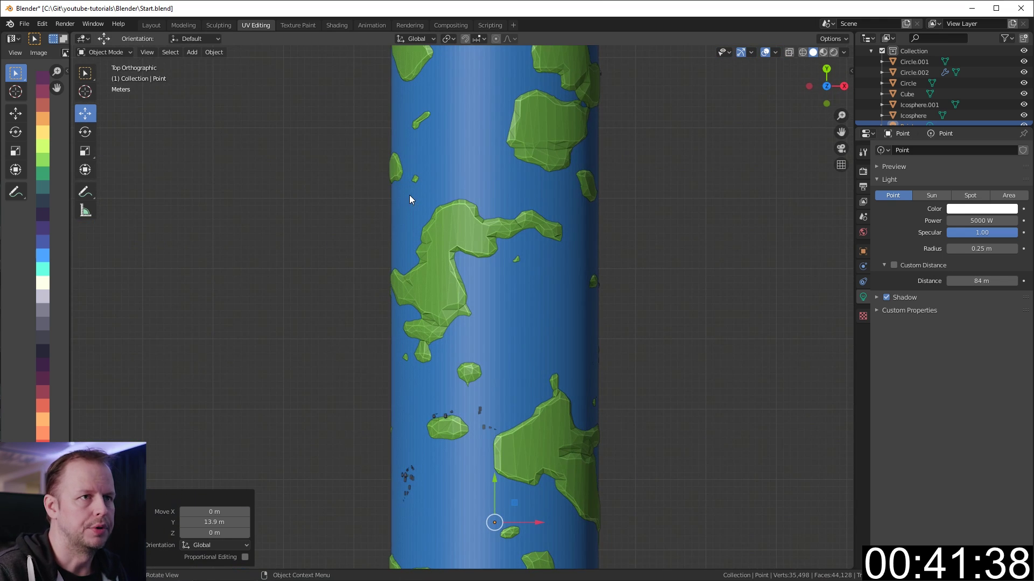
left_click(789, 52)
key("shift+d")
left_click(473, 255)
key("shift+d")
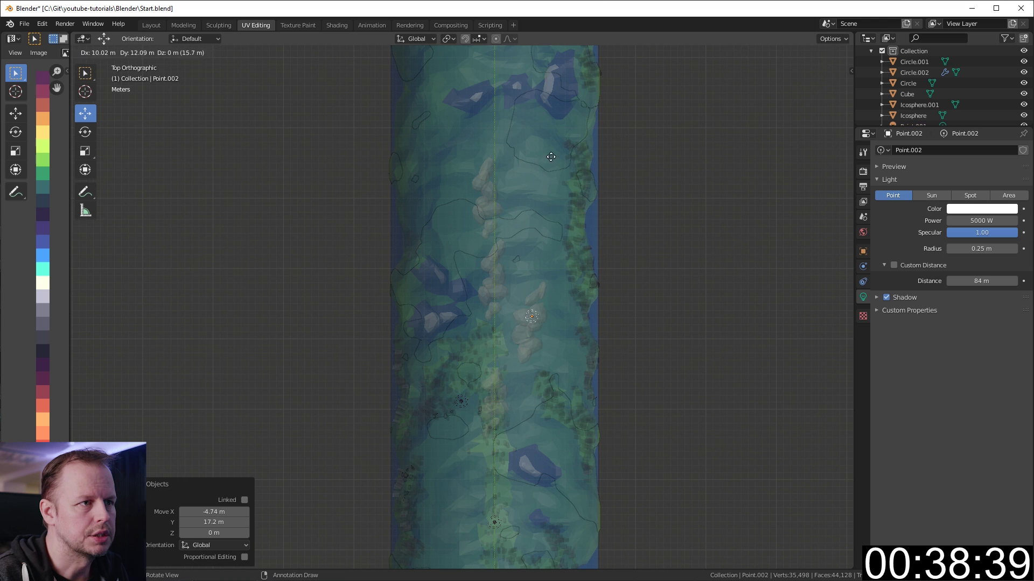
left_click(541, 111)
- Duplicate the farthest light and move the copy about -7.5 m in X and 17.6 m in Y
key("shift+d")
right_click(492, 477)
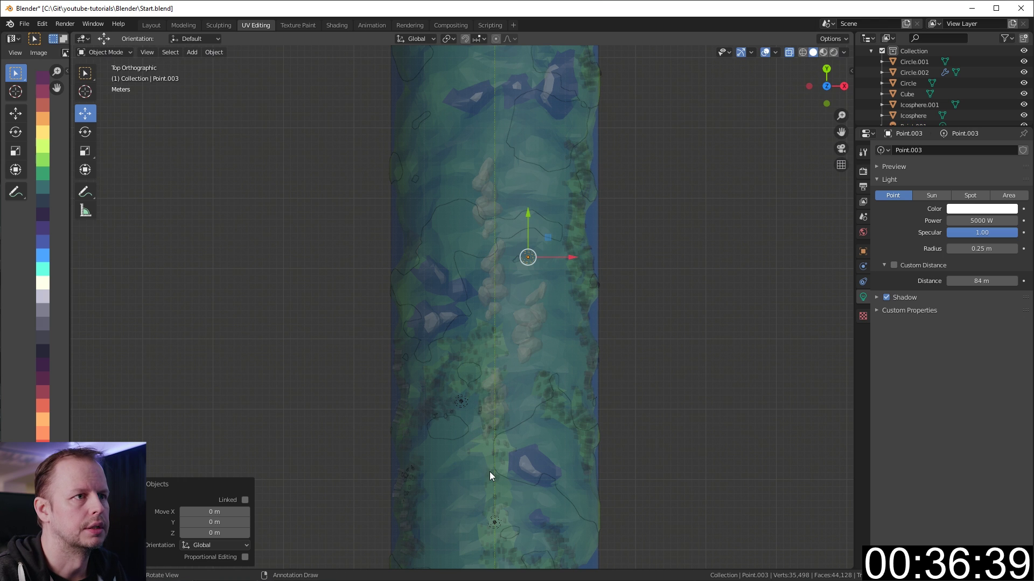
key("g")
left_click(477, 121)
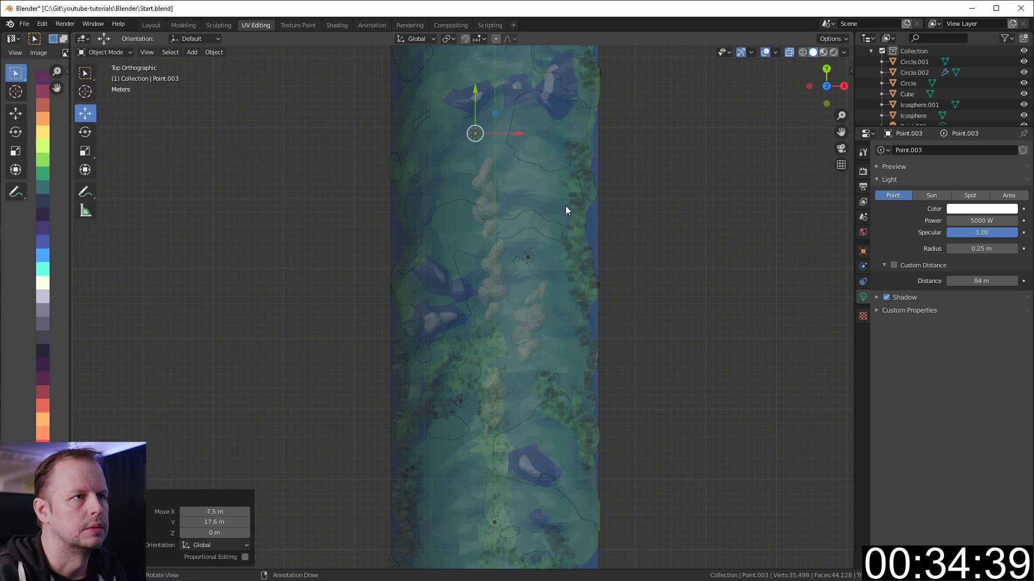
- Check the lights' placement along the tunnel with the selection cleared, and turn X-ray off
middle_click_drag(589, 244, 593, 211)
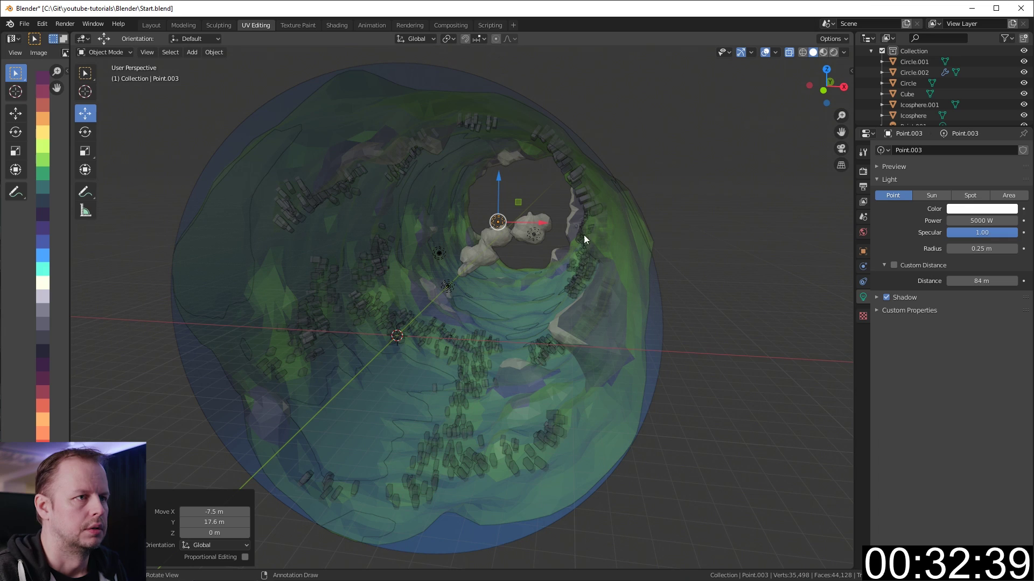
key("a")
key("a")
scroll(613, 211, "up", 4)
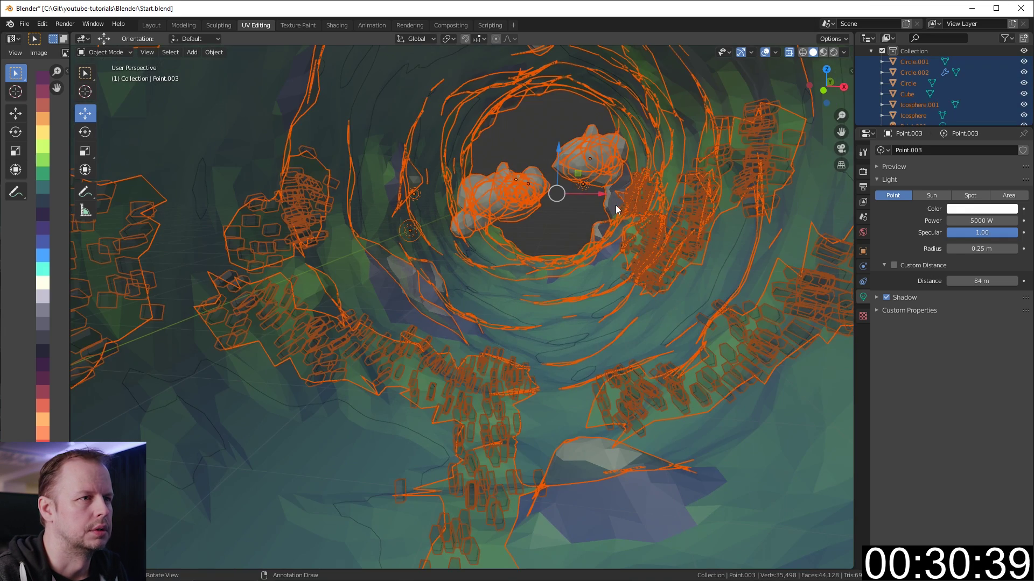
scroll(614, 216, "down", 5)
key("a")
scroll(615, 225, "up", 4)
key("a")
key("a")
scroll(612, 224, "down", 3)
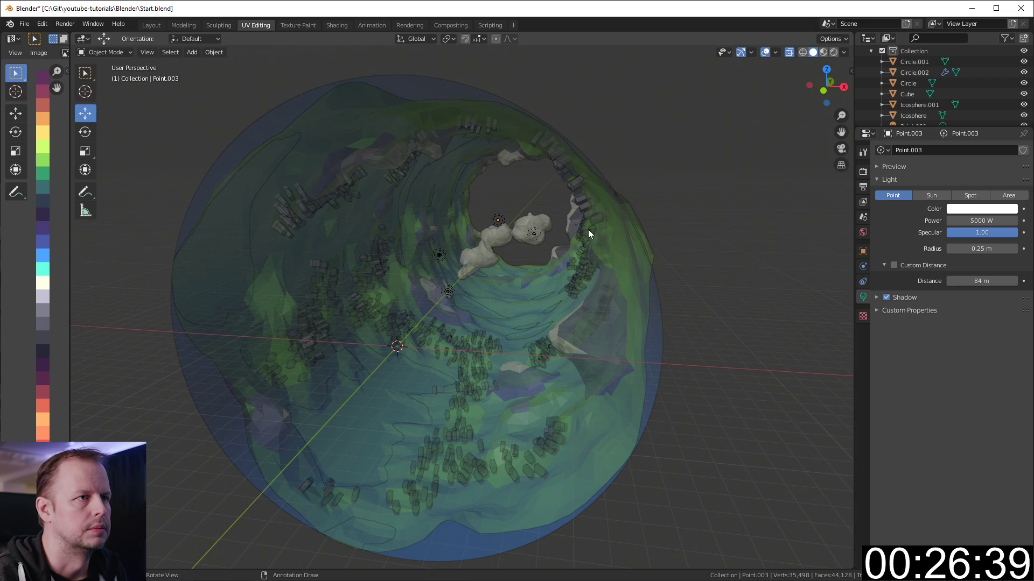
left_click(787, 53)
- Add a camera aligned to a view looking into the tunnel and view the scene through it
scroll(632, 177, "up", 5)
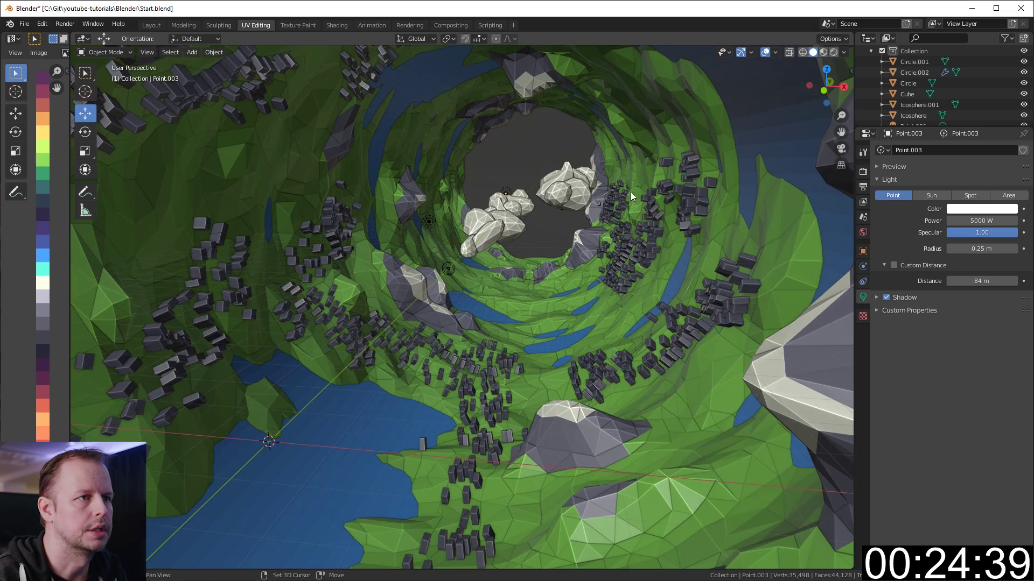
middle_click_drag(634, 189, 629, 198)
scroll(494, 291, "down", 6)
middle_click_drag(492, 238, 489, 329)
scroll(600, 310, "up", 5)
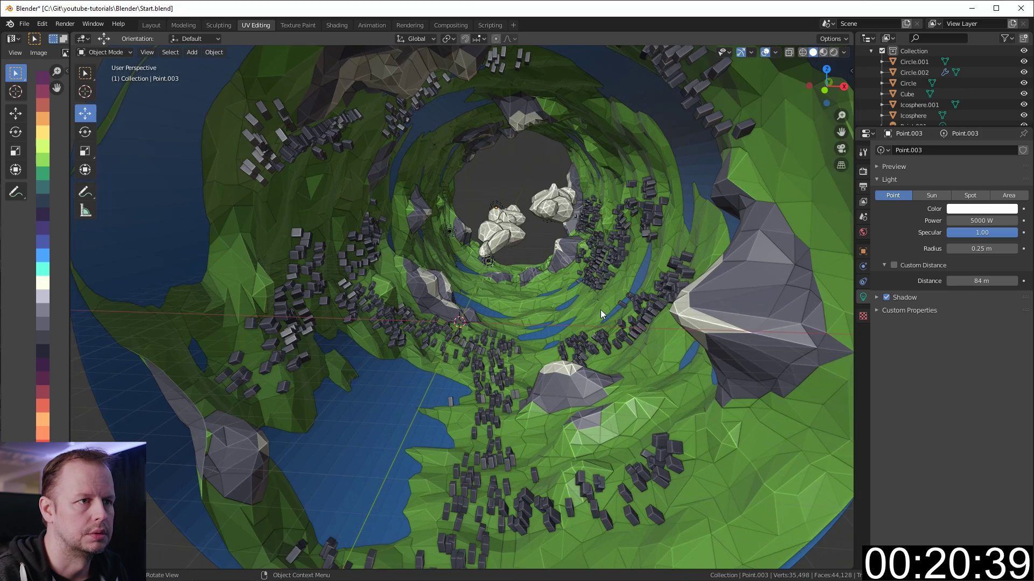
middle_click_drag(606, 302, 602, 263)
key("shift+a")
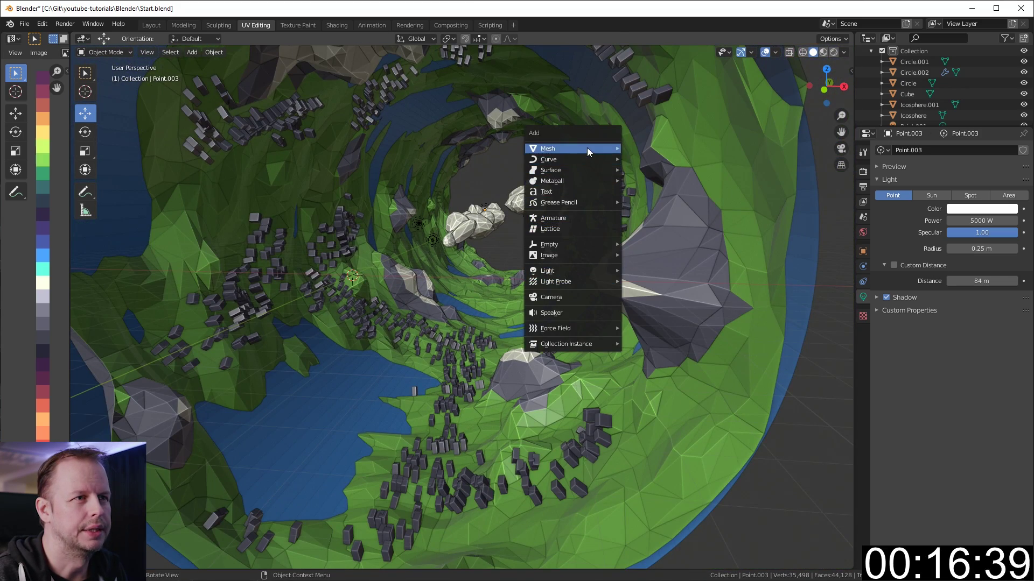
left_click(573, 297)
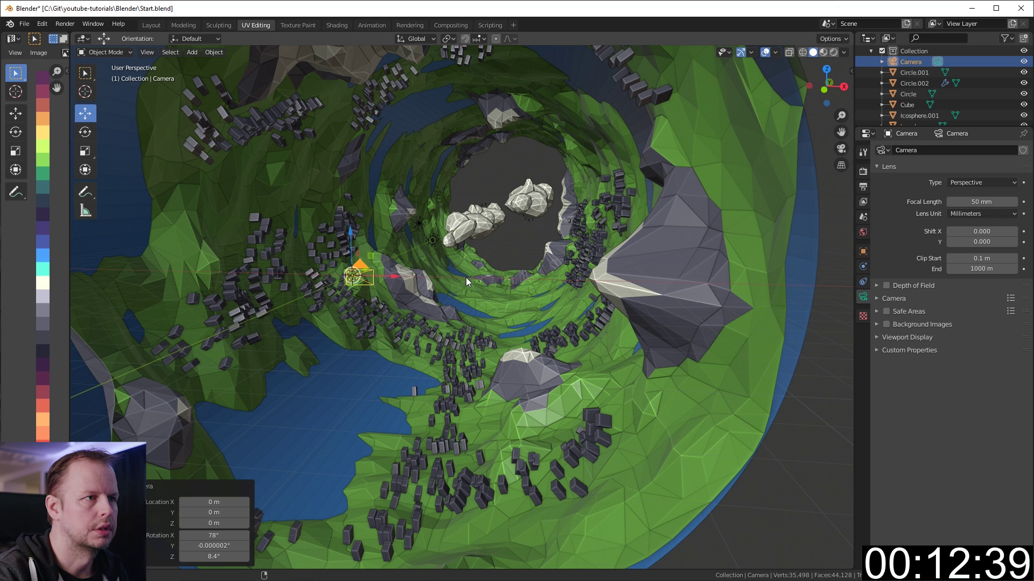
key("KP_0")
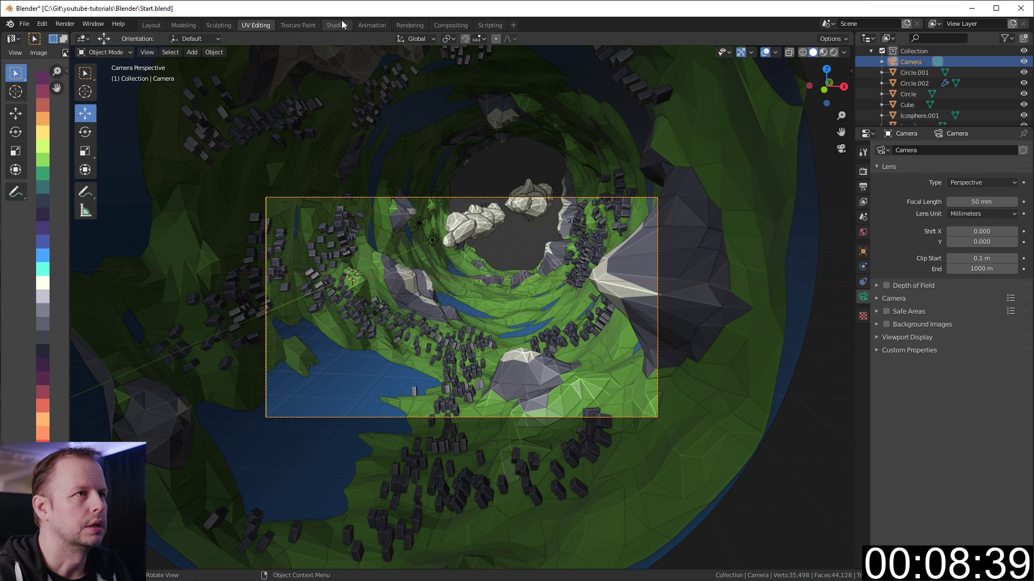
- Enable Ambient Occlusion and Bloom in the Eevee render settings of the Rendering workspace
left_click(338, 25)
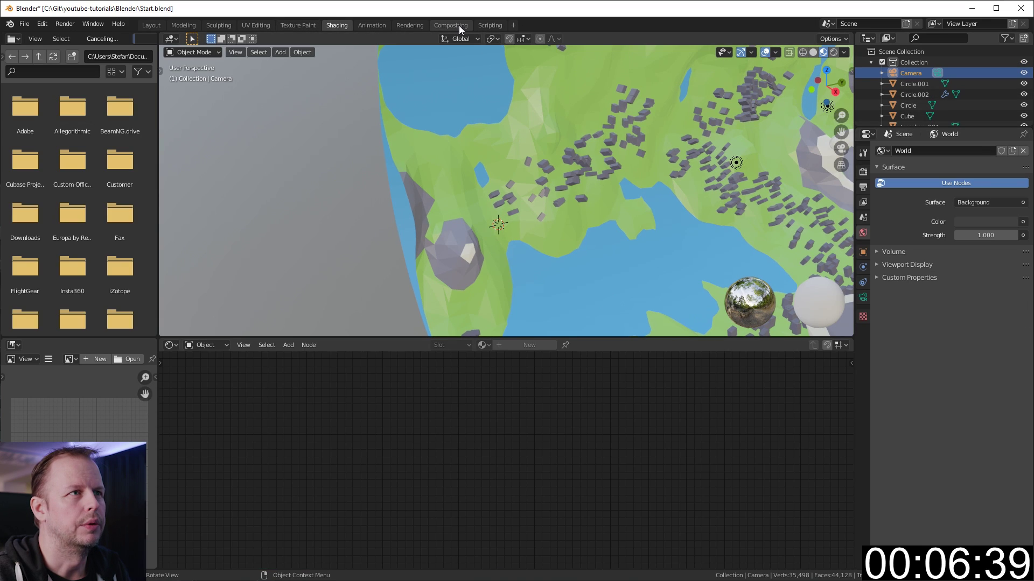
left_click(421, 26)
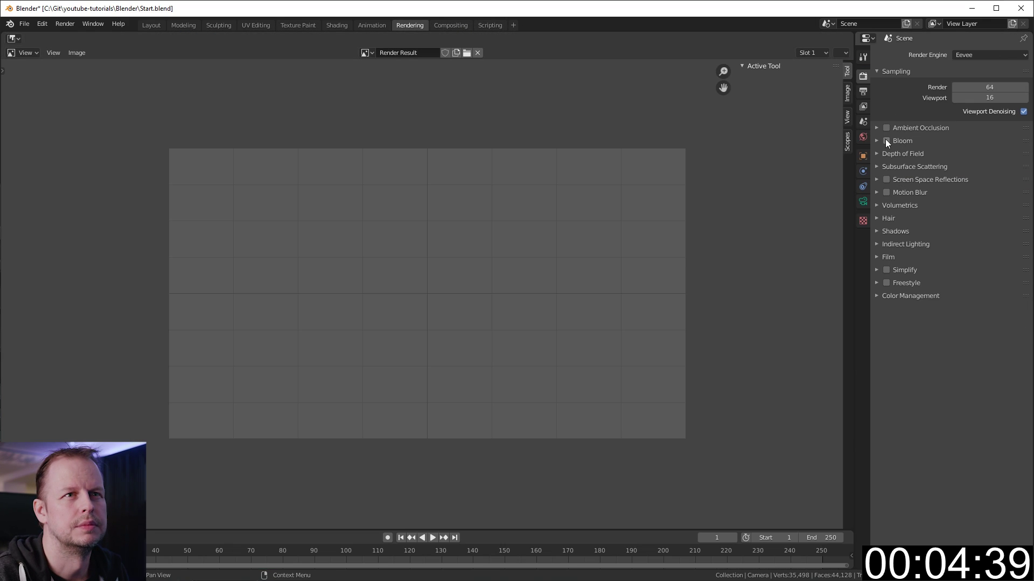
left_click(886, 140)
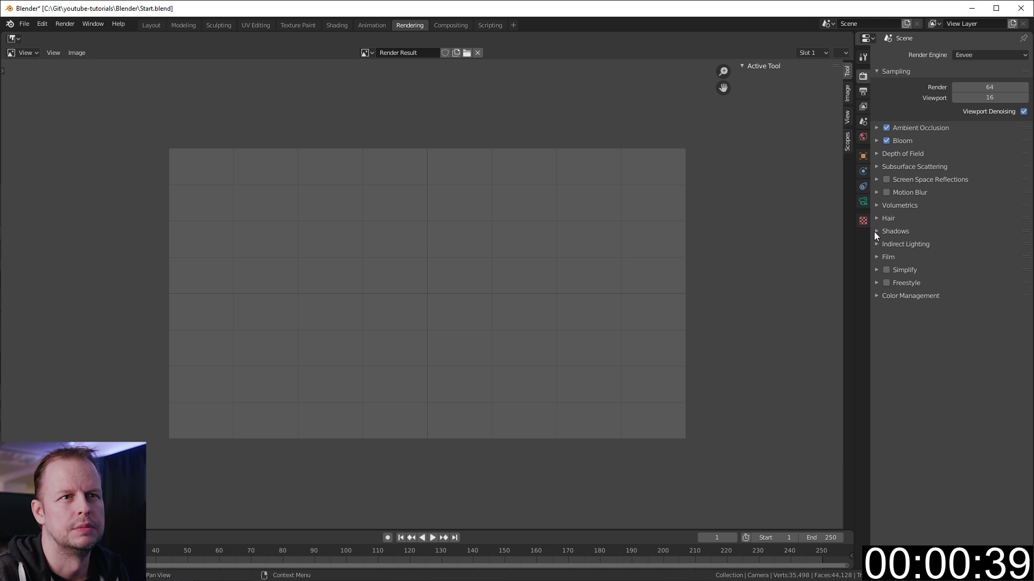
left_click(876, 232)
left_click(876, 231)
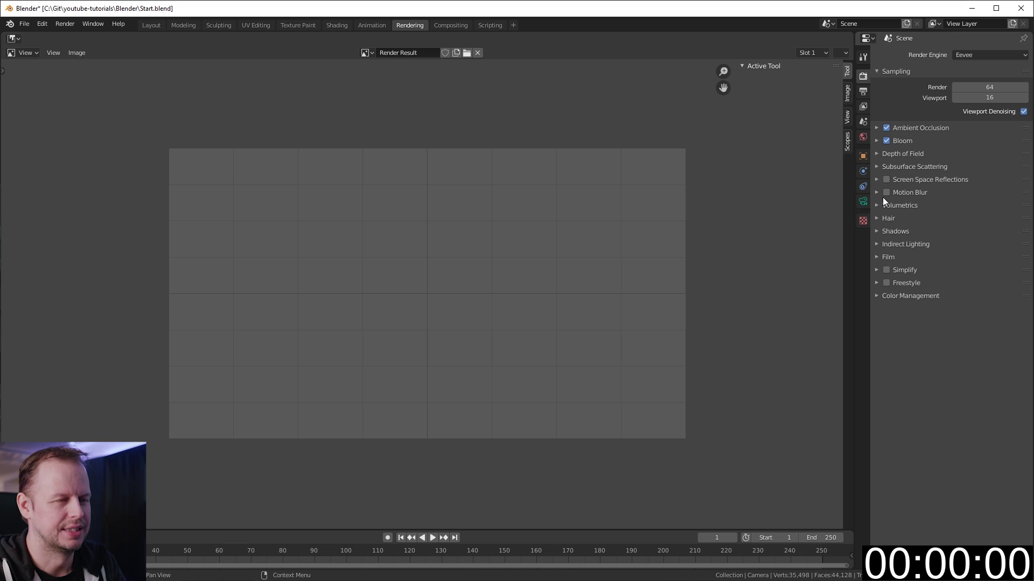
- Set the Layout workspace's solid viewport shading to Texture color with Cavity and Shadow enabled
left_click(183, 25)
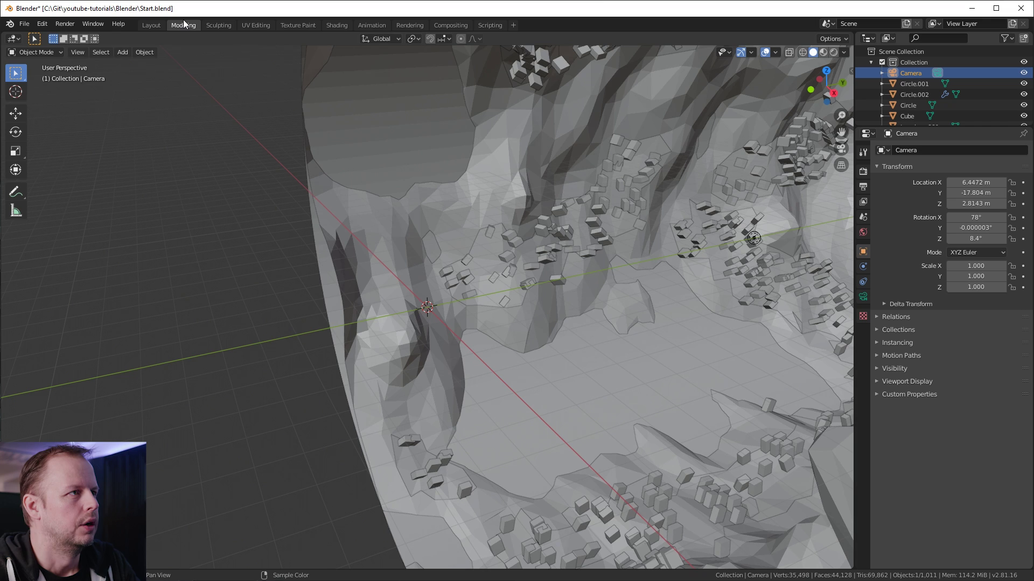
left_click(267, 26)
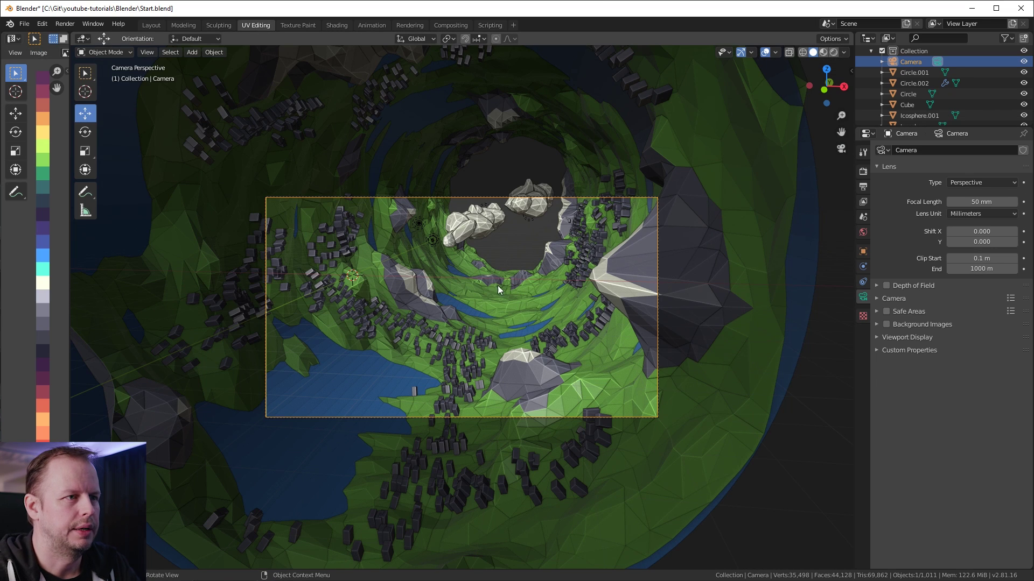
left_click(584, 311)
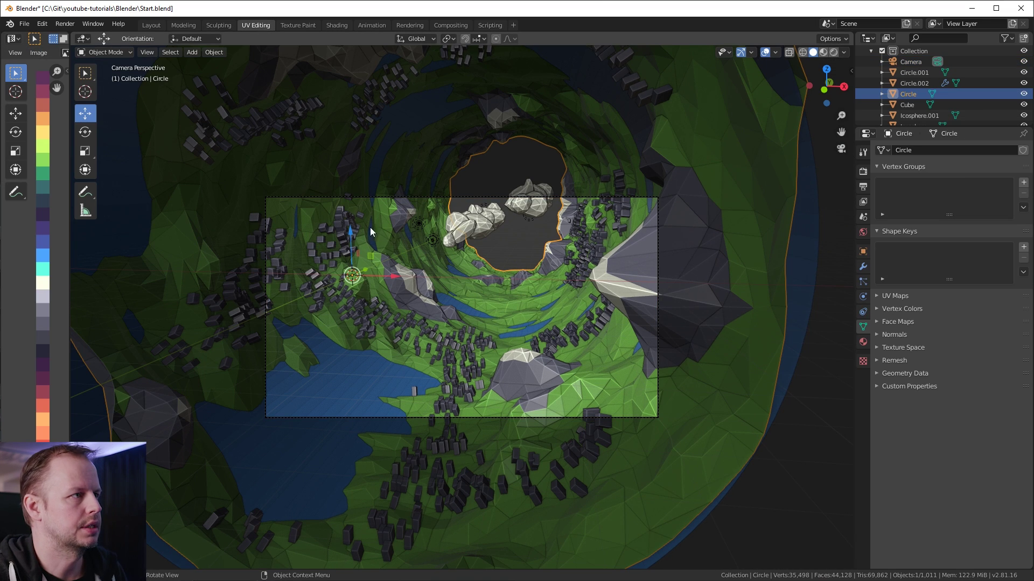
left_click(157, 26)
left_click(844, 40)
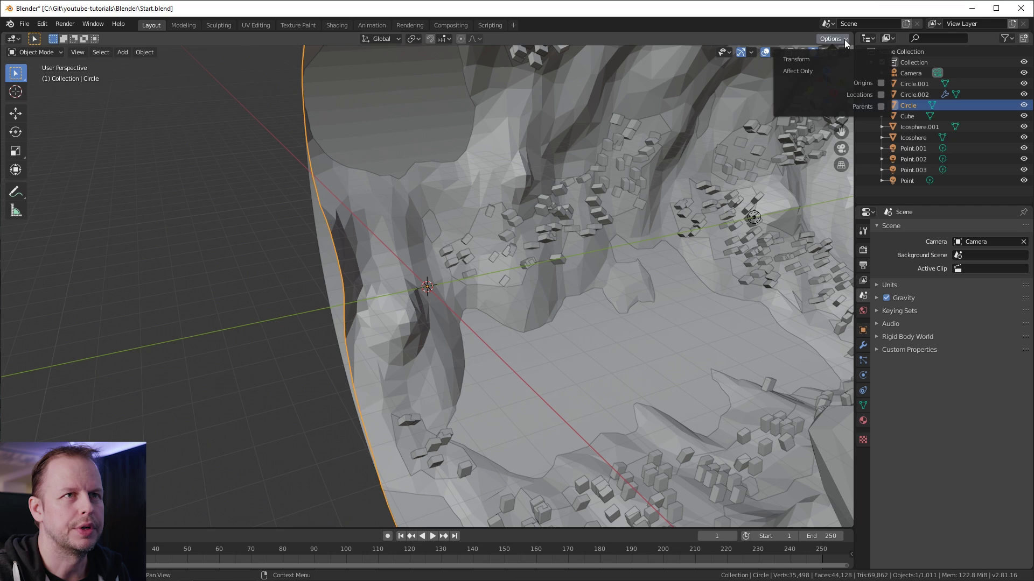
left_click(844, 53)
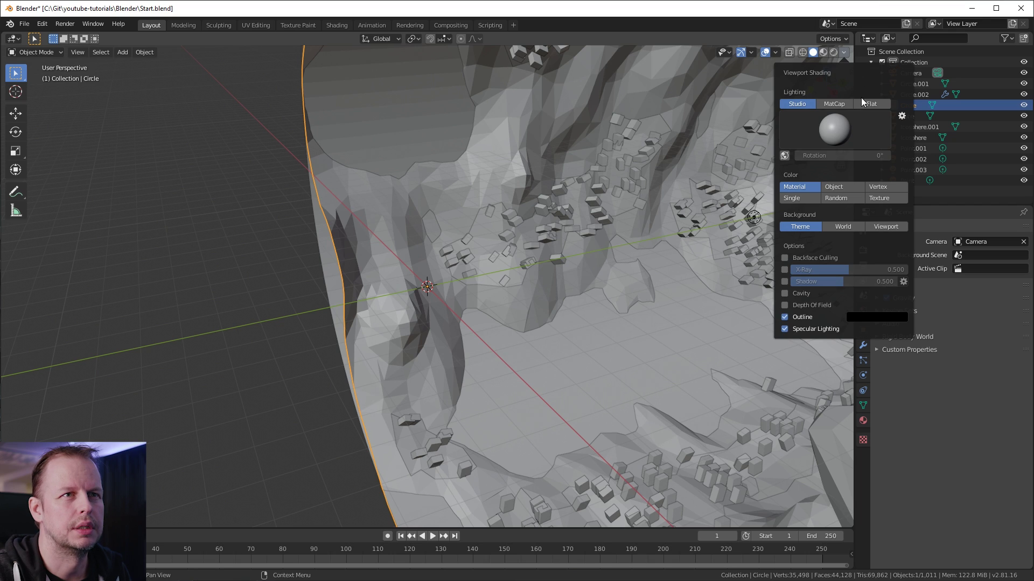
left_click(886, 197)
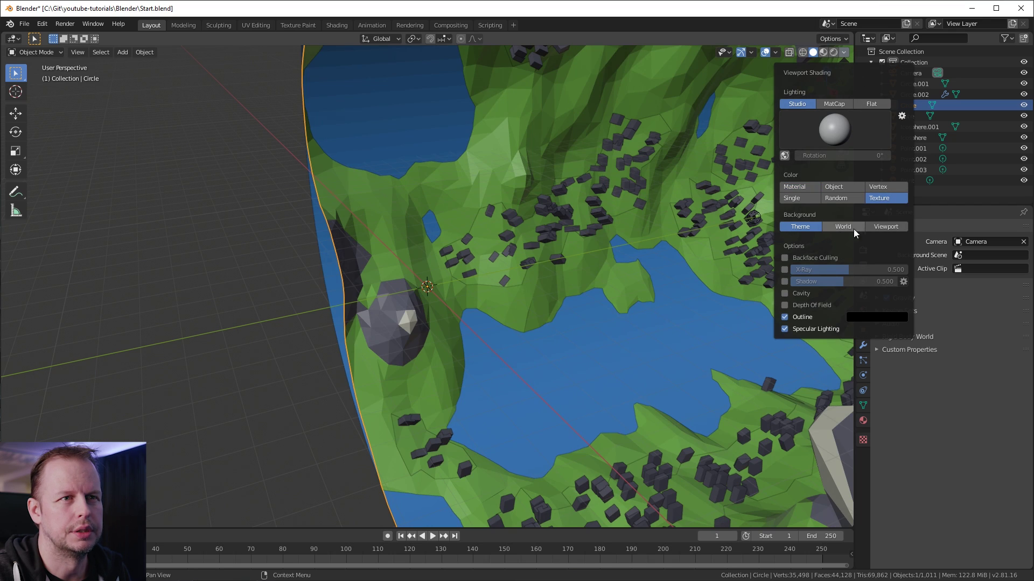
left_click(785, 293)
mouse_move(783, 282)
middle_mouse_down()
mouse_move(584, 262)
mouse_move(608, 248)
mouse_move(542, 196)
middle_mouse_up()
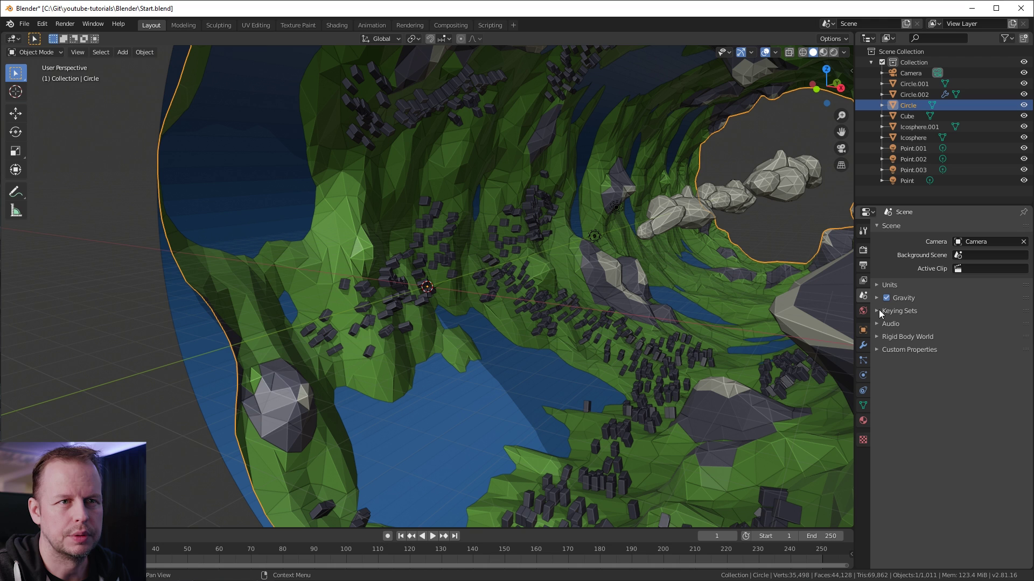
- Turn the viewport shadow off, and set the cavity type to Both with adjusted ridge and valley strengths
left_click(844, 52)
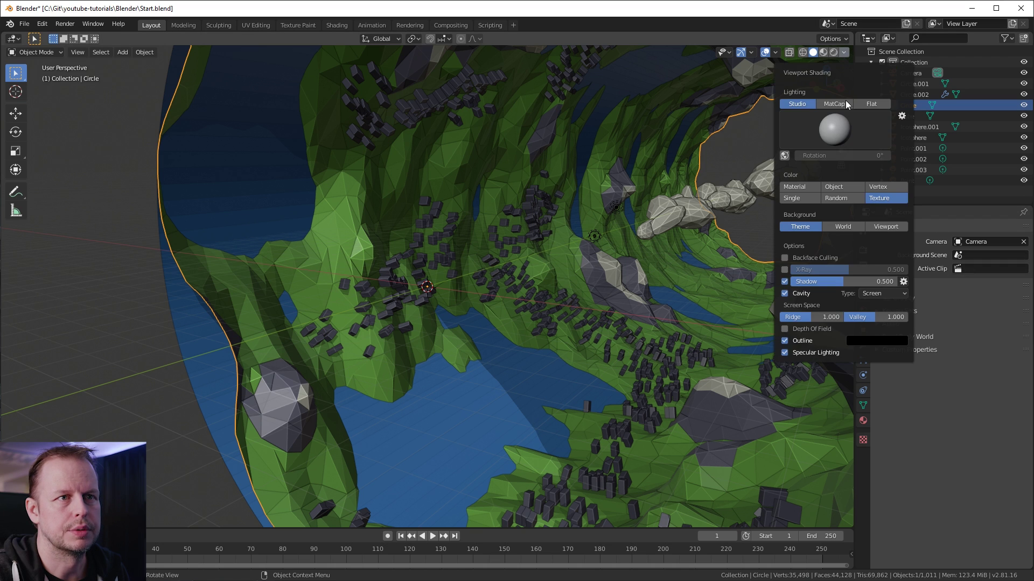
left_click(785, 281)
left_click(883, 293)
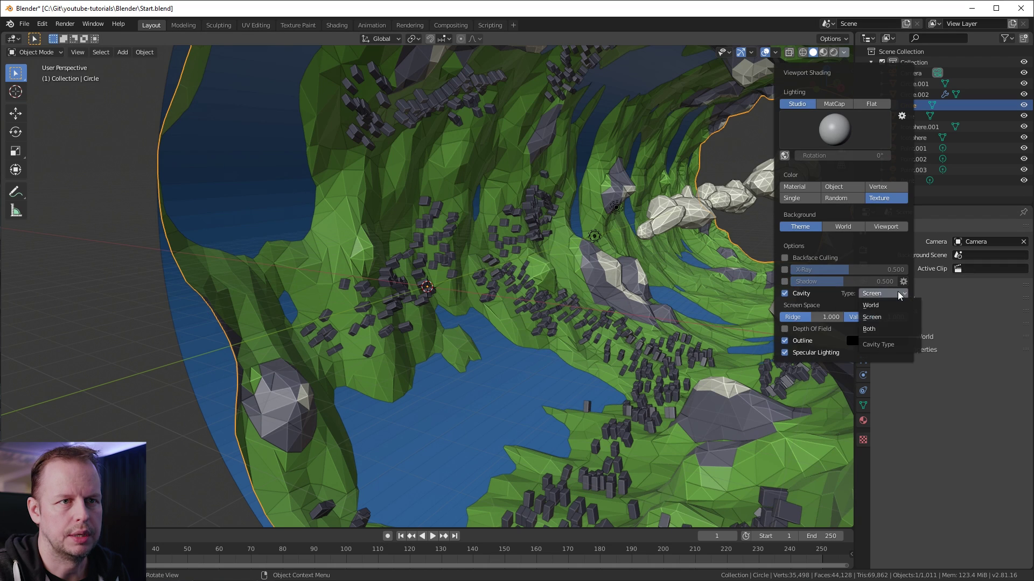
left_click(888, 329)
left_click_drag(823, 319, 896, 317)
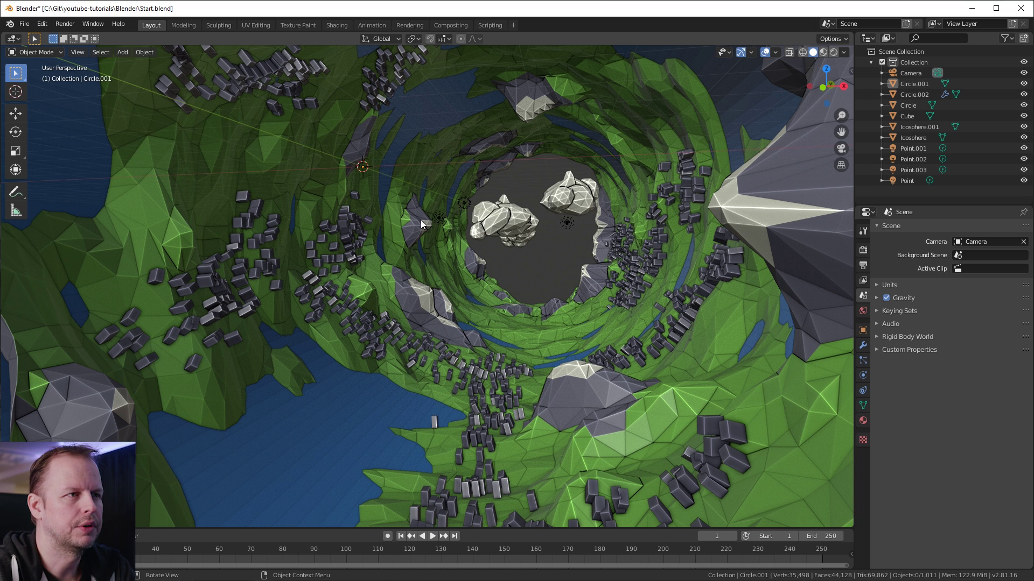
- Inspect the shaded tunnel interior and switch to the Rendering workspace to view the render settings
middle_click_drag(423, 217, 429, 169)
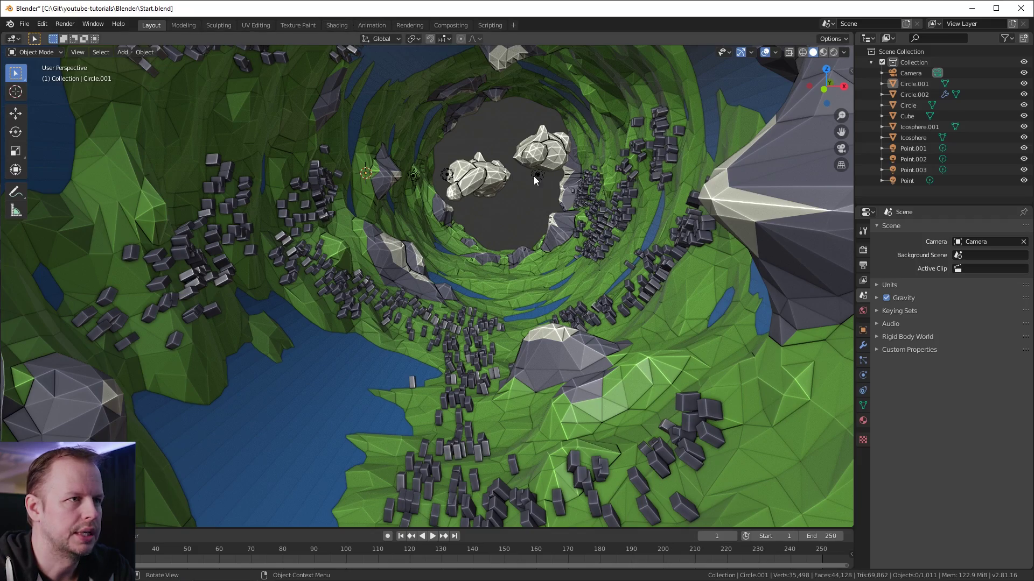
middle_click_drag(534, 176, 409, 87)
left_click(412, 25)
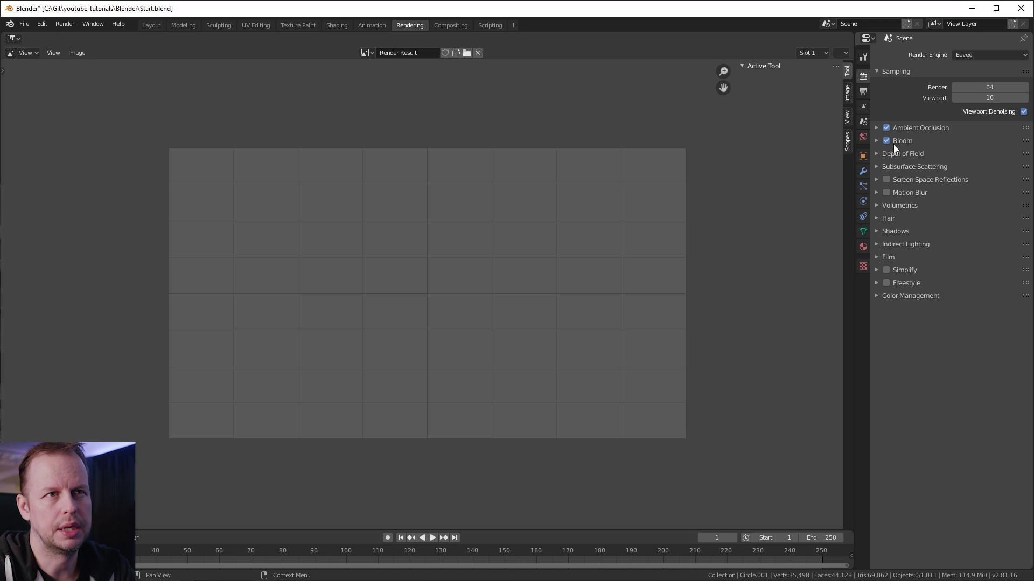
- Set the World background color to black and render the frame to check it
left_click(878, 139)
left_click(877, 139)
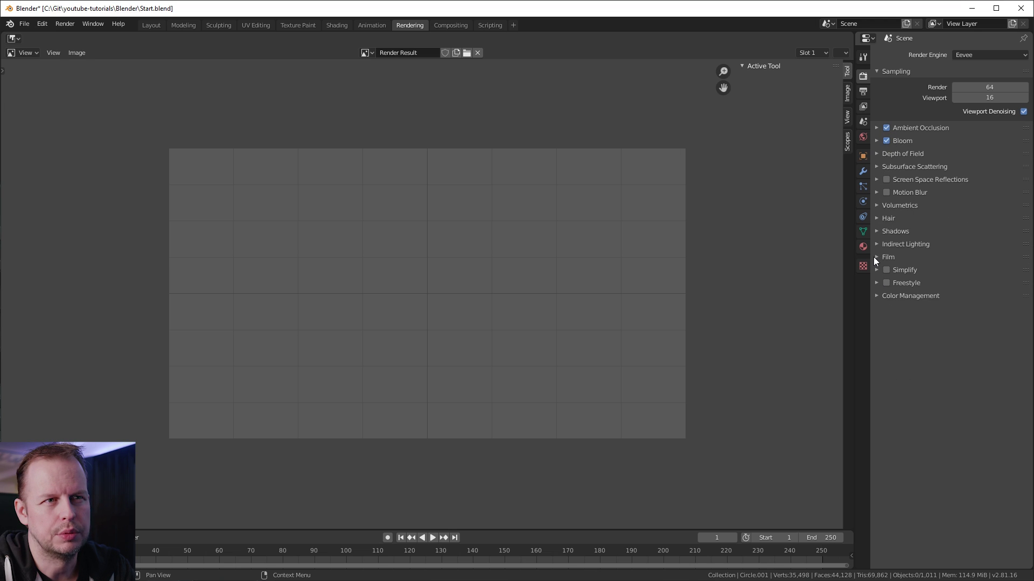
left_click(863, 106)
left_click(864, 122)
left_click(863, 137)
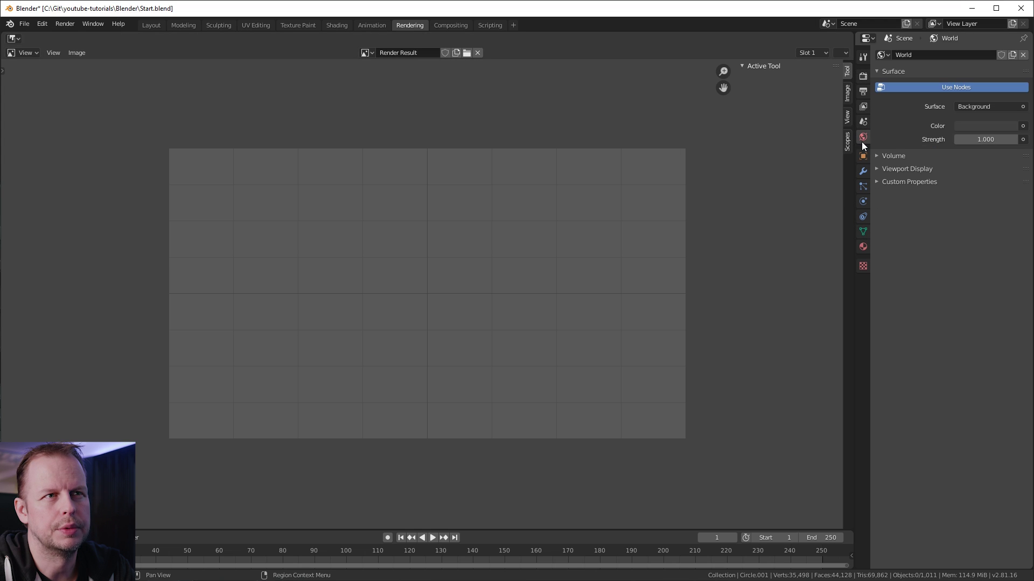
left_click(990, 127)
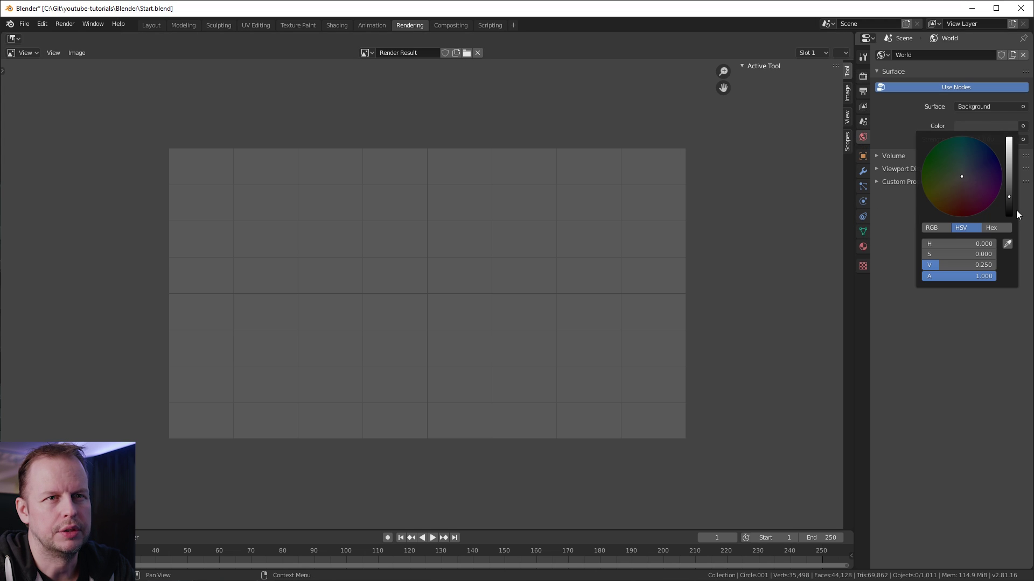
left_click_drag(1015, 213, 1020, 234)
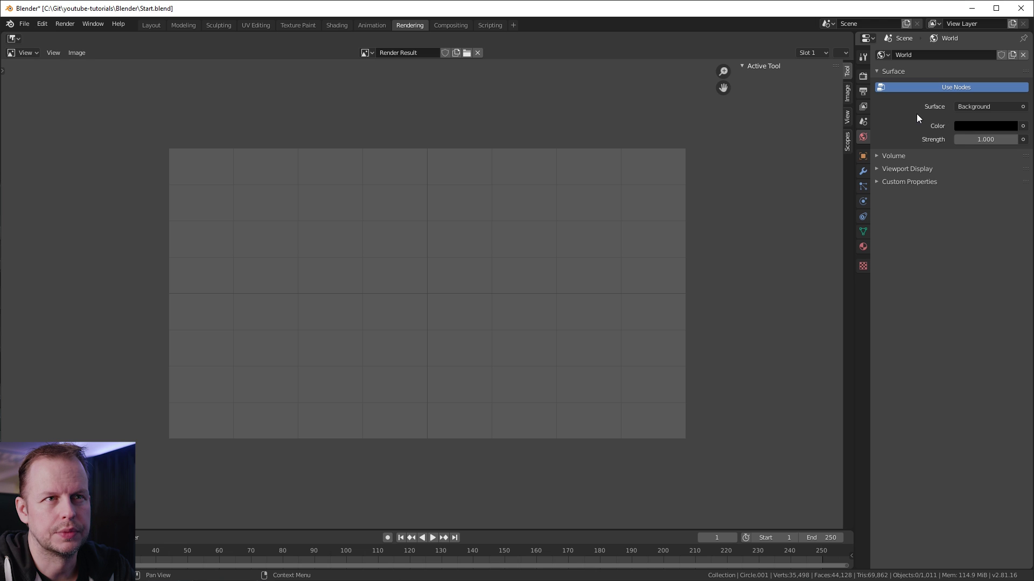
key("F12")
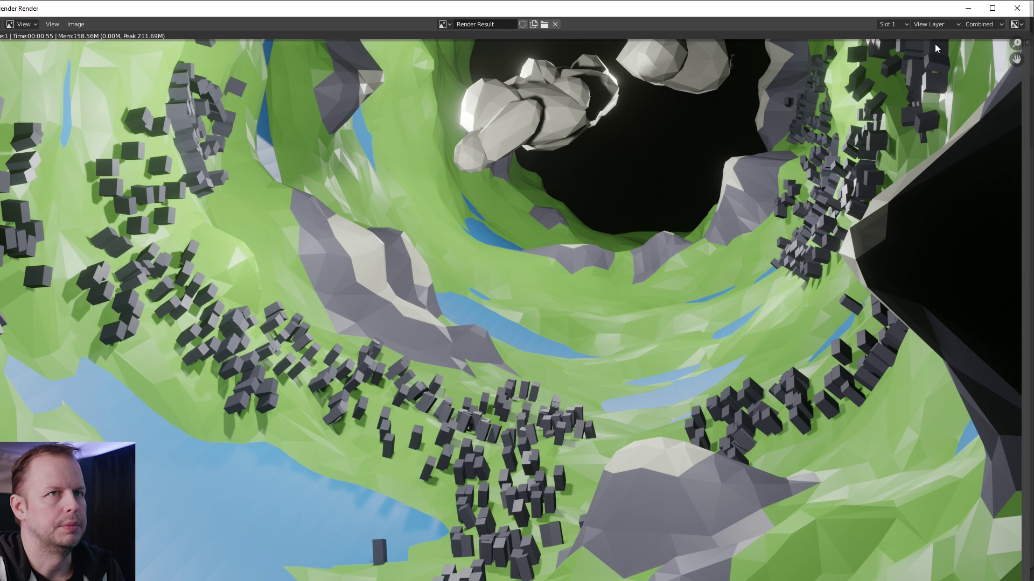
left_click(1017, 9)
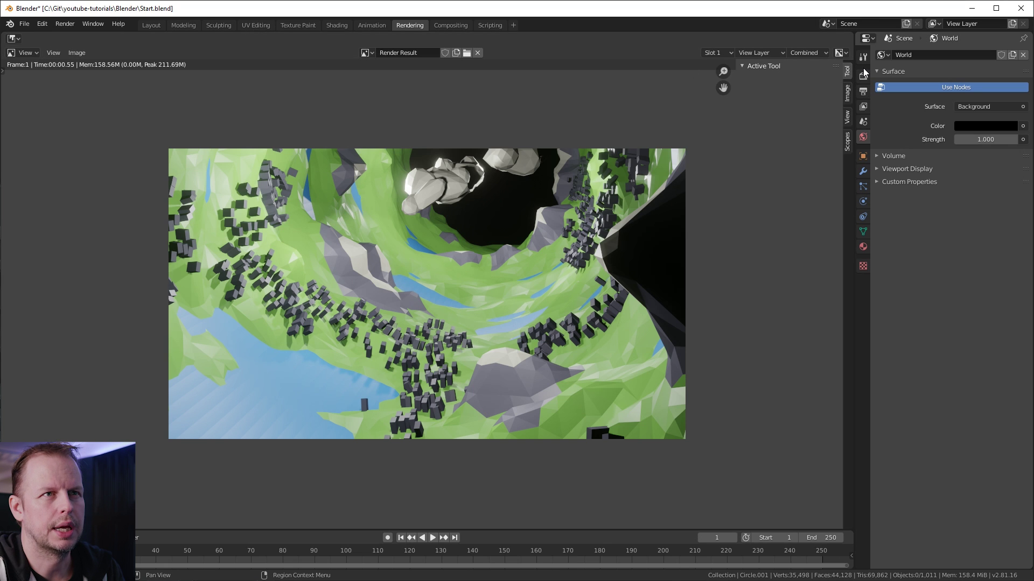
- Switch to the UV Editing workspace, leave Edit Mode and bring the whole tunnel and camera into view
left_click(183, 26)
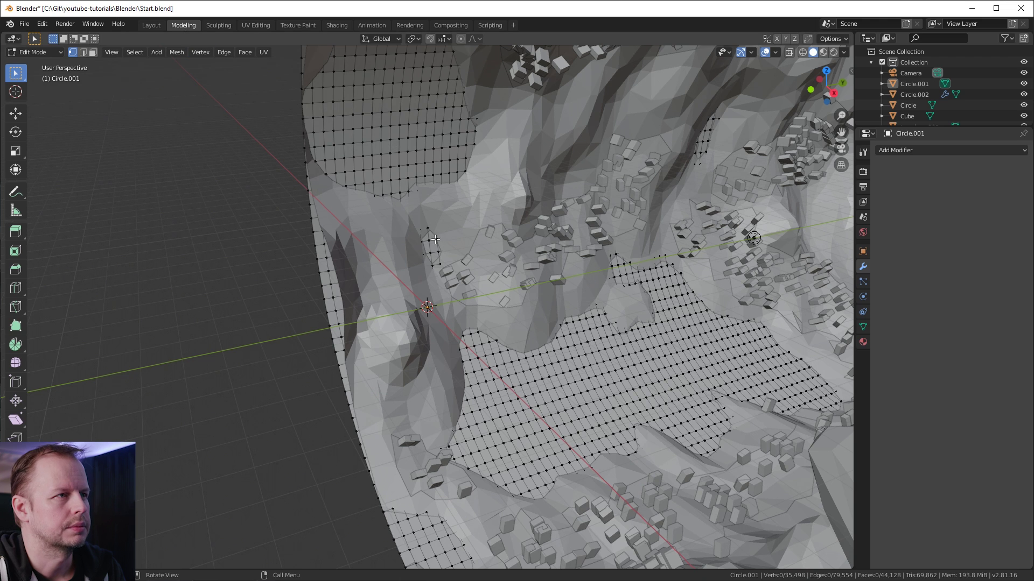
left_click(218, 25)
left_click(256, 25)
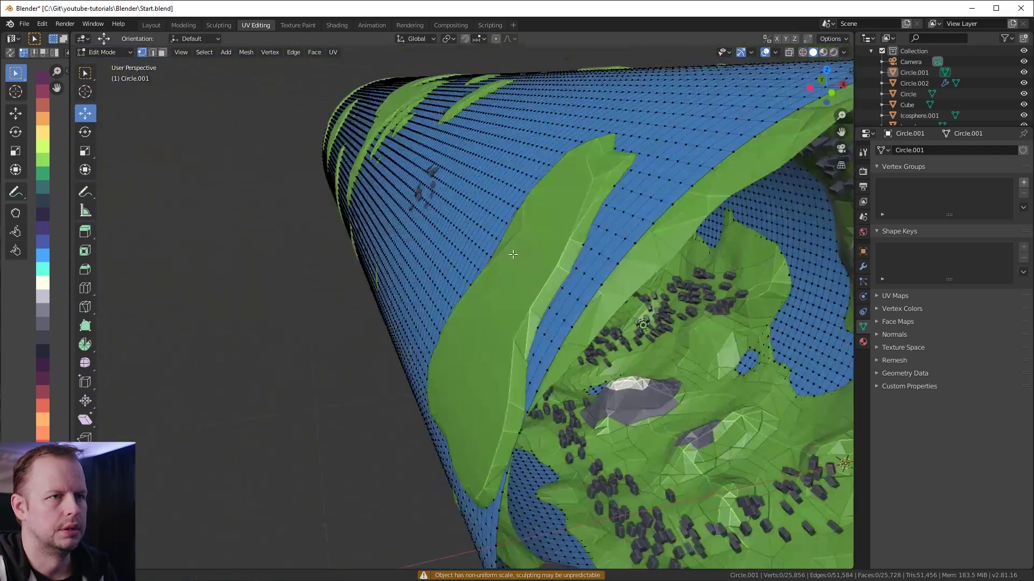
middle_click_drag(512, 254, 528, 259)
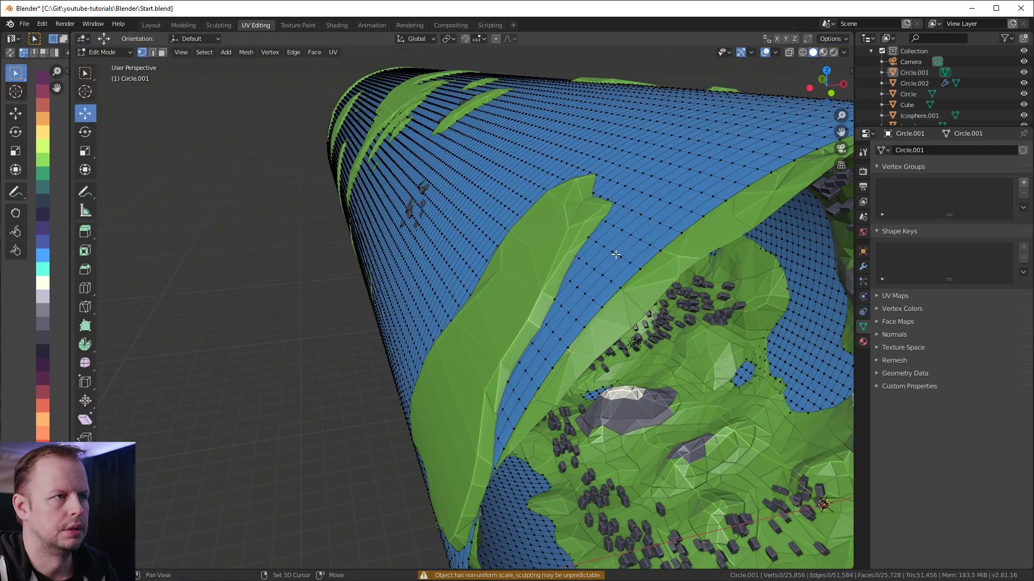
middle_click_drag(595, 248, 520, 239)
key("Tab")
scroll(520, 239, "down", 8)
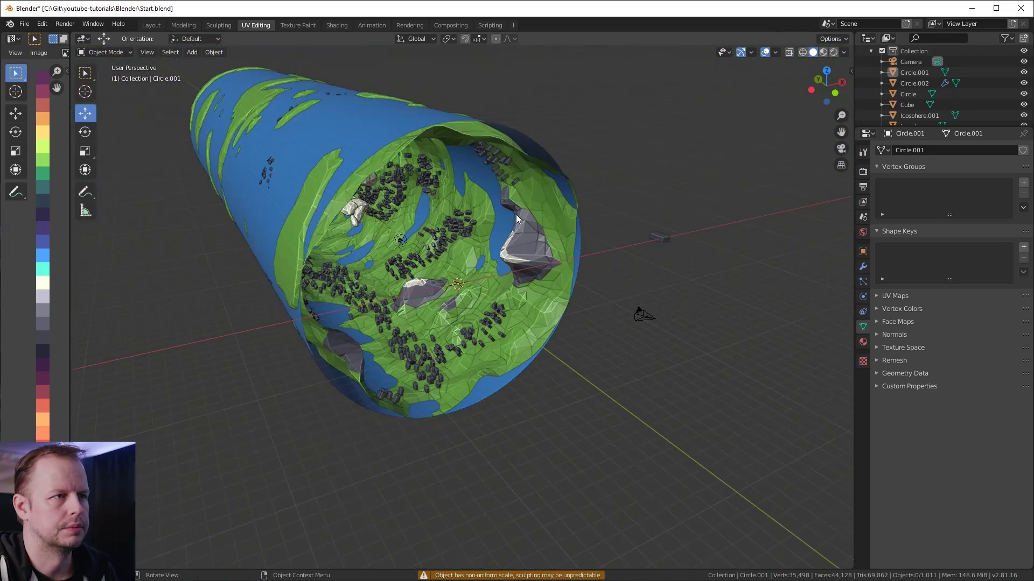
- Set the camera's focal length to 14 mm and render a test image
left_click(653, 319)
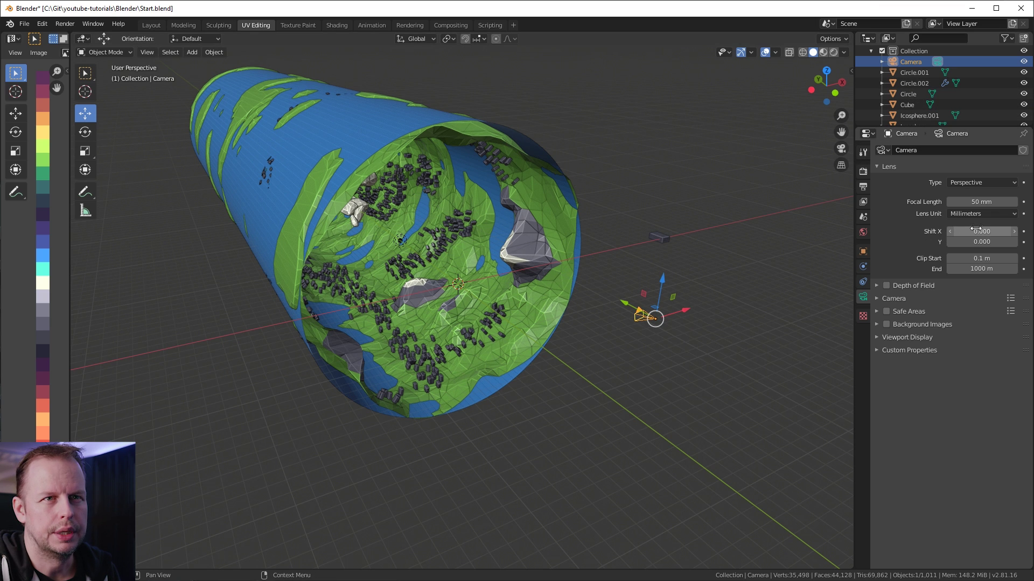
left_click_drag(982, 203, 945, 202)
key("F12")
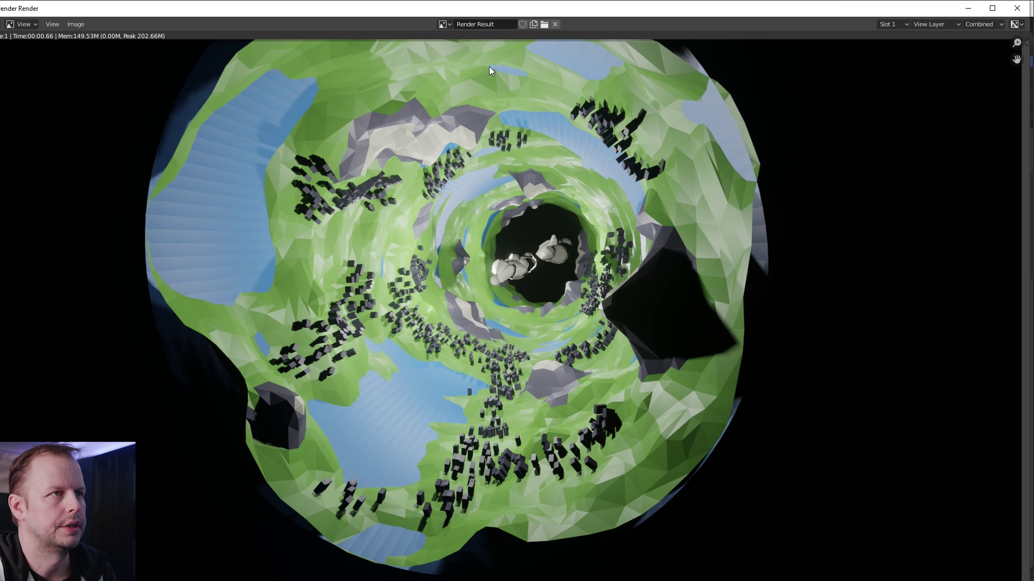
left_click(1023, 15)
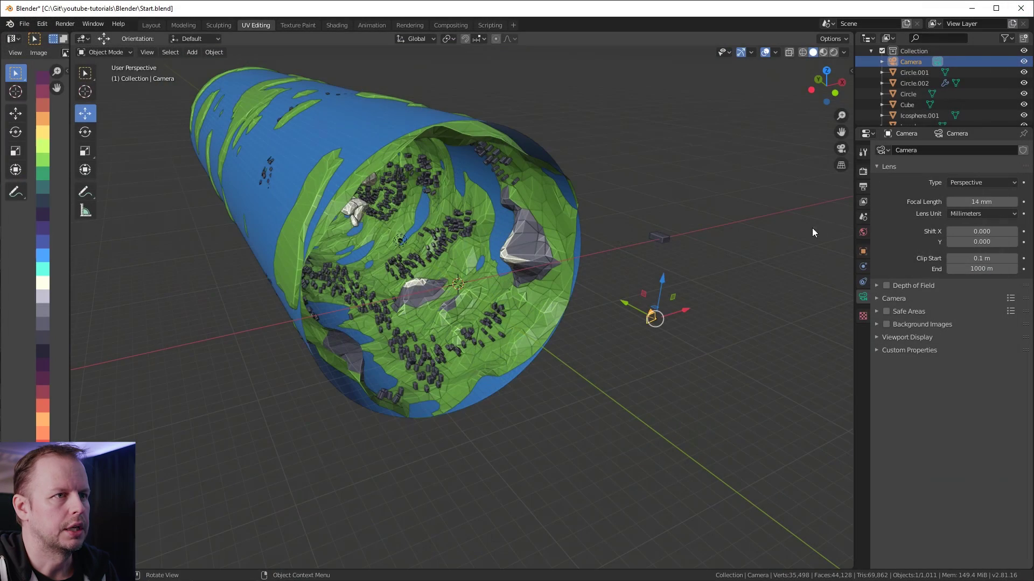
- Set the transform orientation to Local, move the camera along its local Z axis to the tunnel mouth, and render
left_click(429, 39)
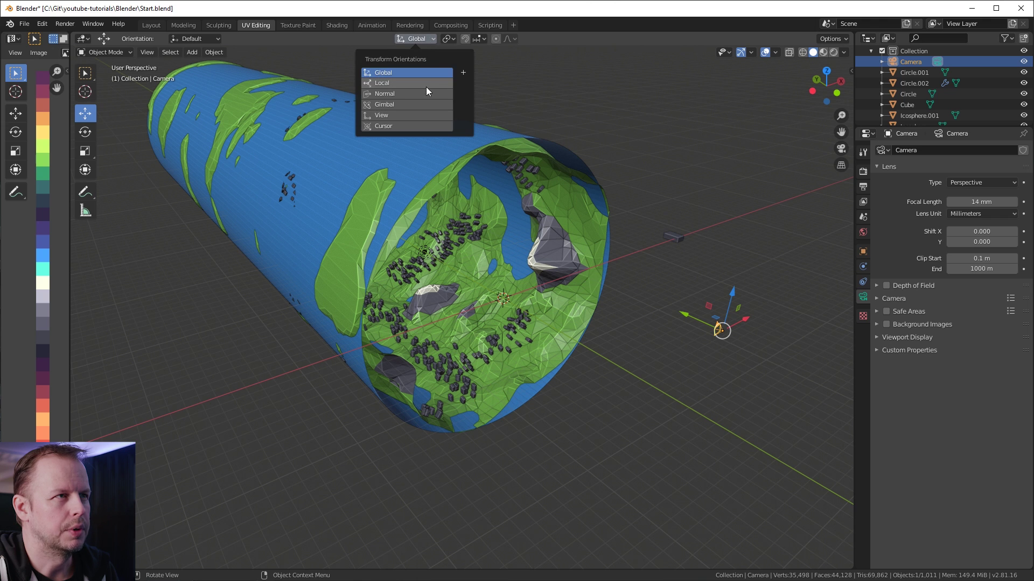
left_click(415, 83)
left_click_drag(761, 338, 674, 334)
key("F12")
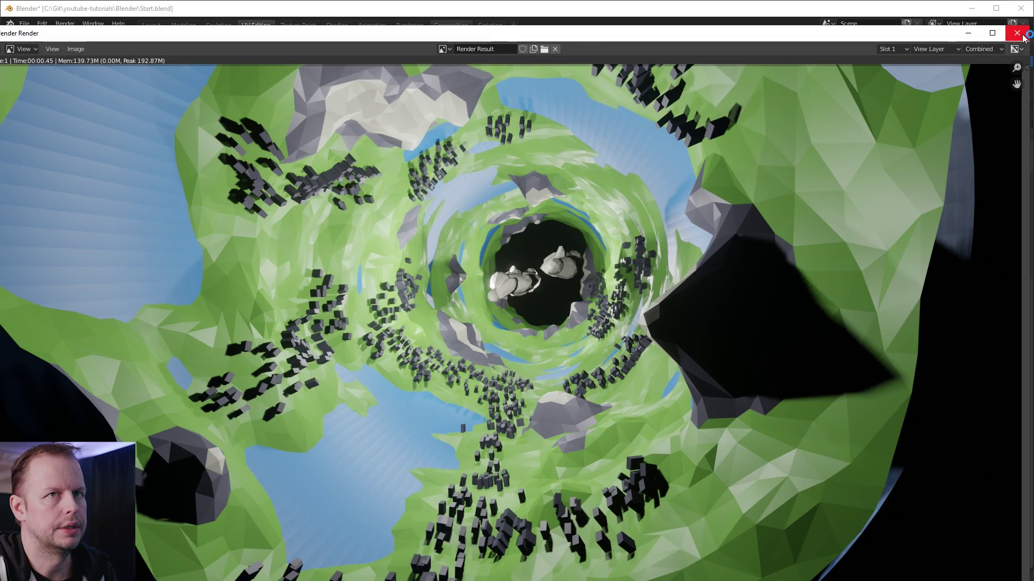
key("Escape")
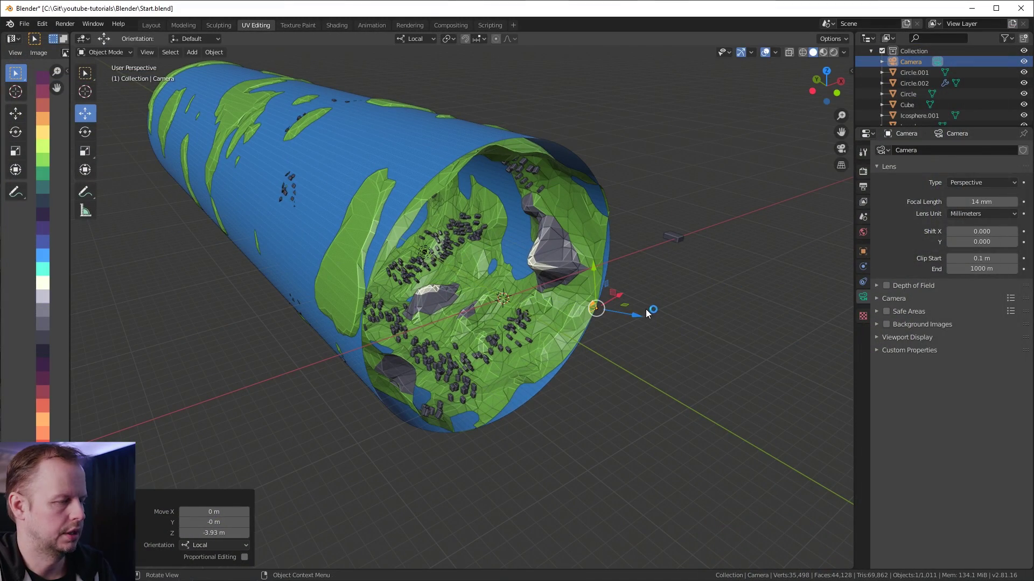
- Move the camera about 1.8 m further into the tunnel along its local Z axis, checking with test renders
key("F12")
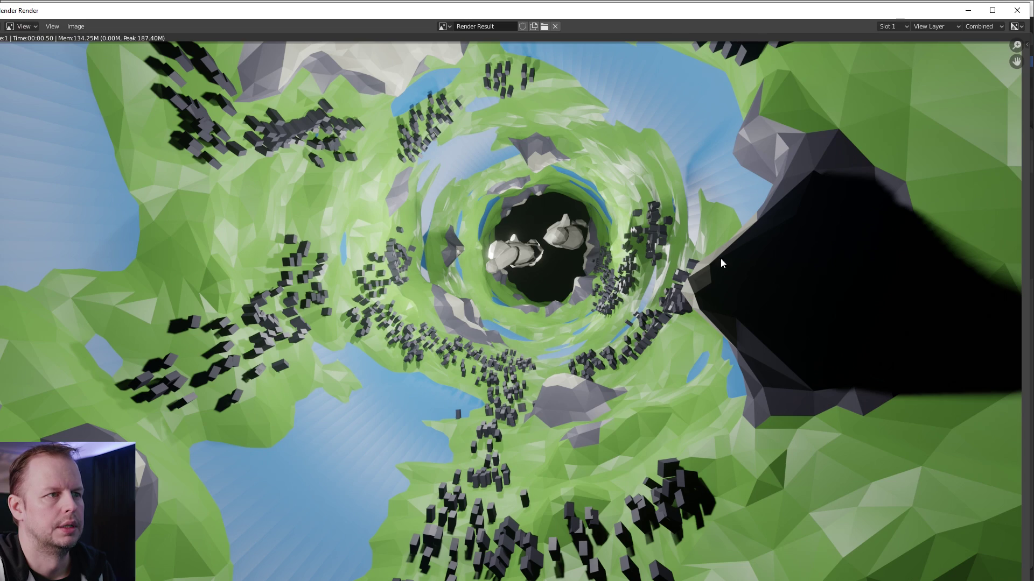
left_click(1018, 11)
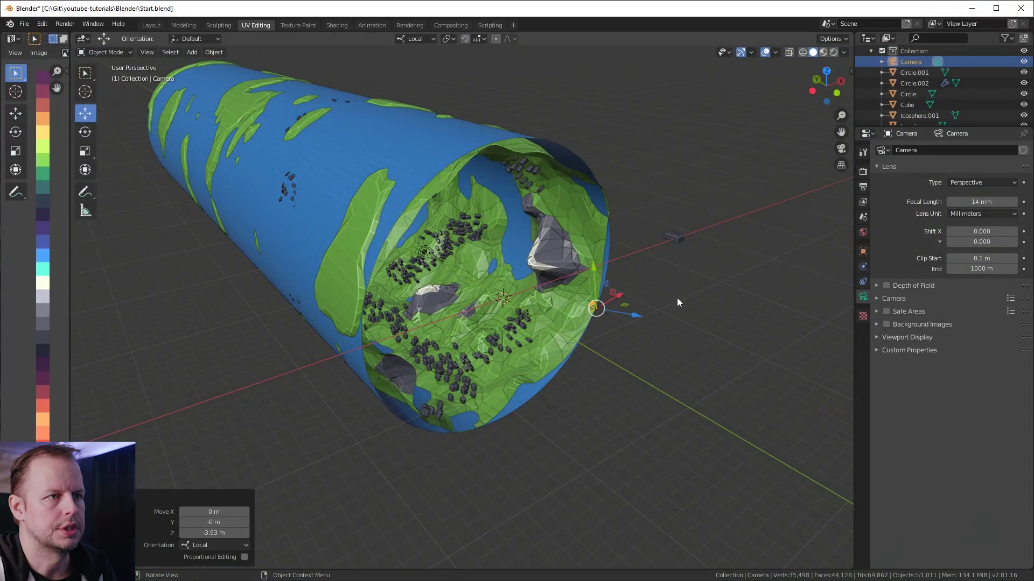
key("F12")
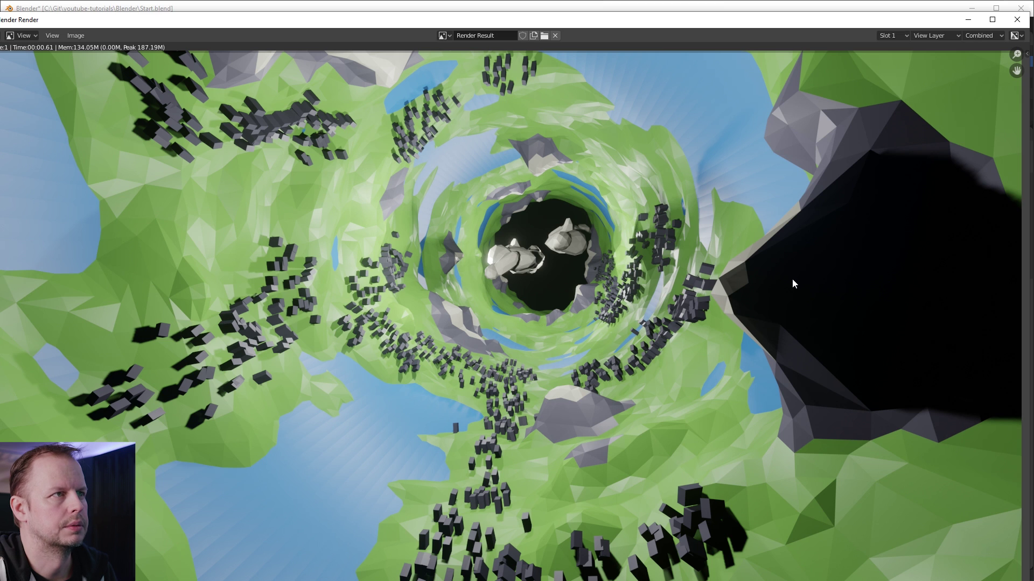
left_click(1017, 20)
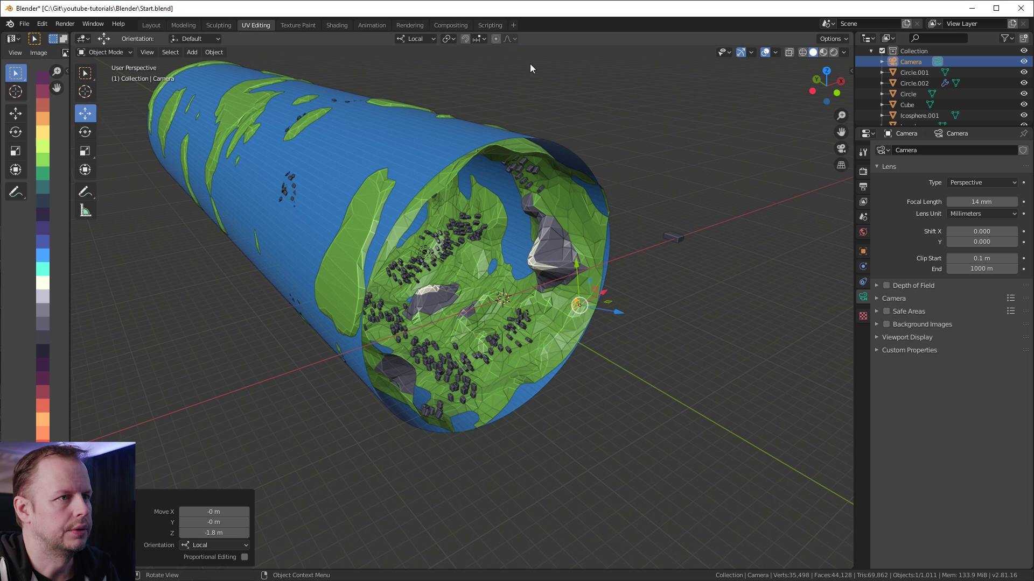
- Select the four point lights, set the power of Point.001 to 1000 W, and render a test image
scroll(931, 84, "down", 2)
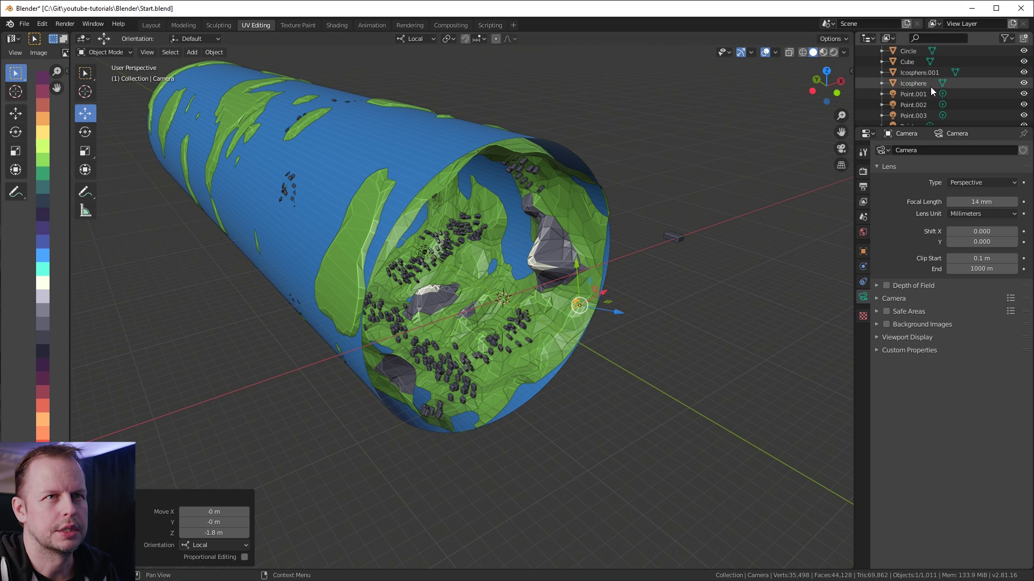
left_click(928, 95)
scroll(930, 102, "down", 1)
left_click(916, 116, "shift")
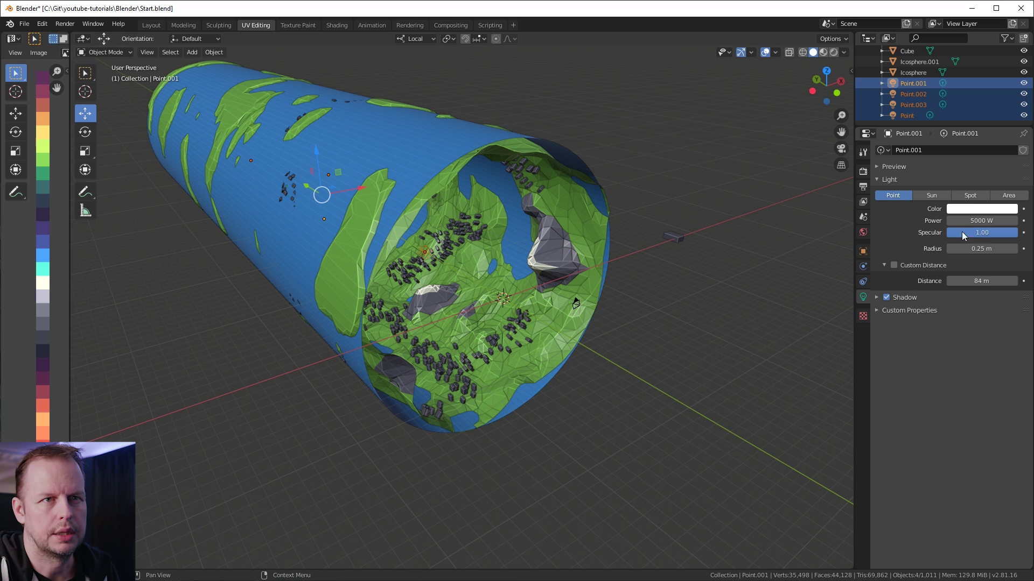
left_click(985, 221)
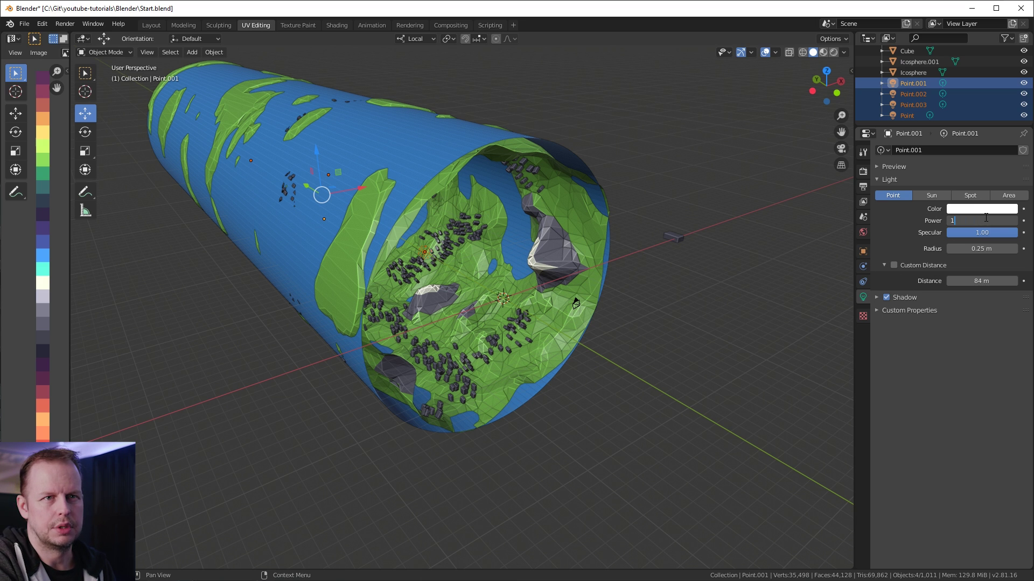
type("1000")
key("Return")
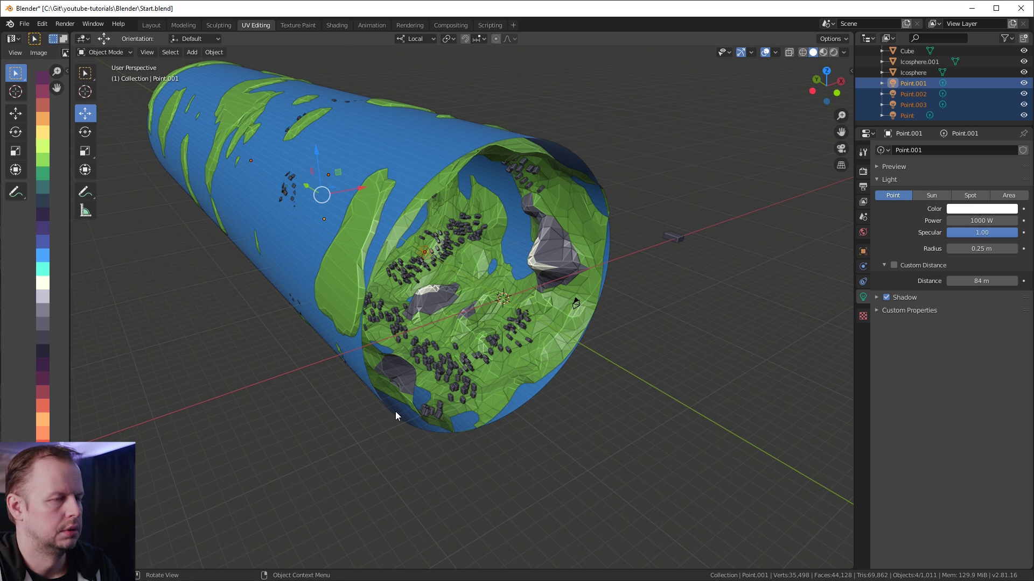
key("F12")
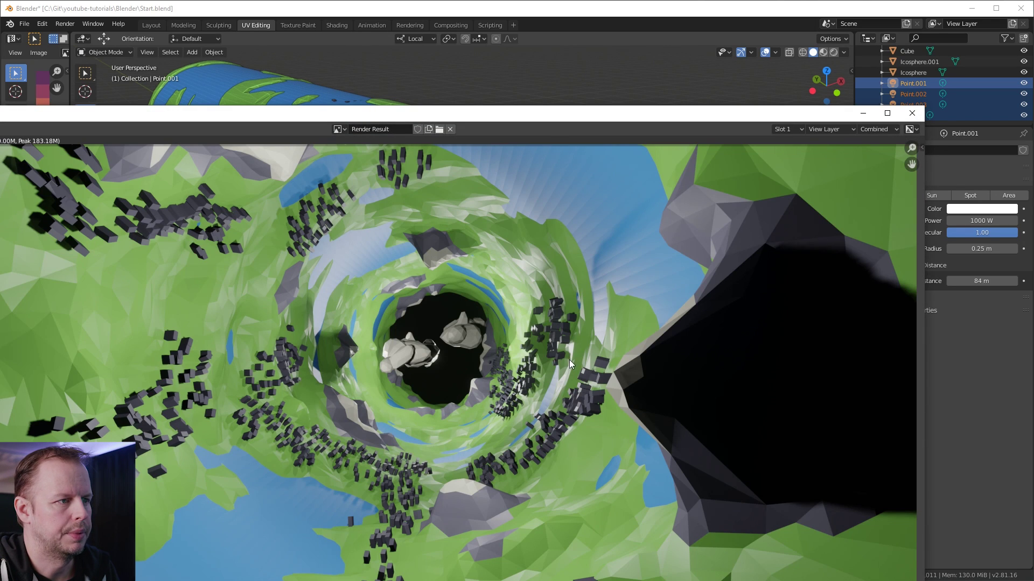
left_click(912, 112)
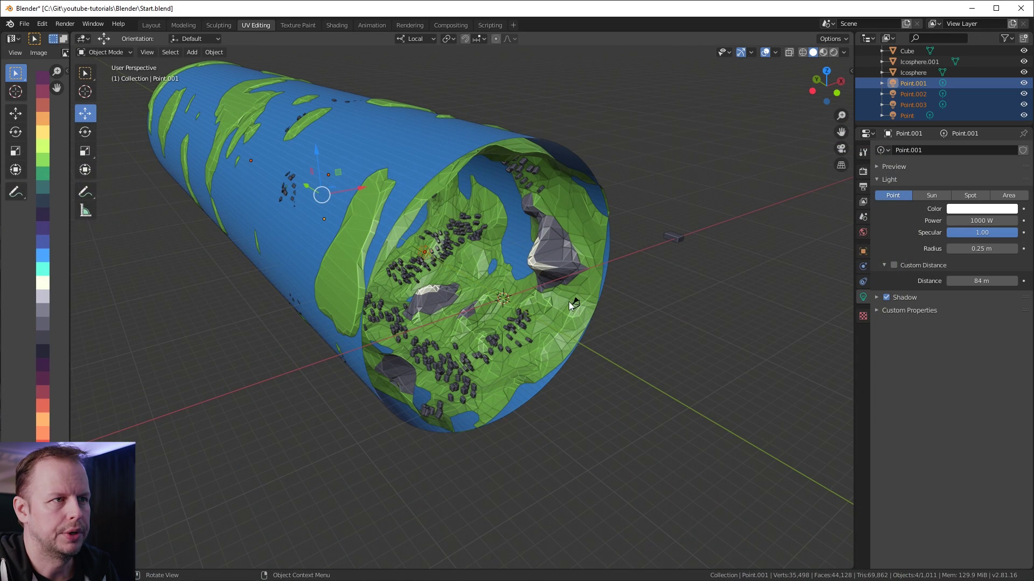
- In the Modeling workspace, move the camera along its local Z axis to about Y 11.6 m inside the tunnel and render
left_click(214, 25)
left_click(182, 25)
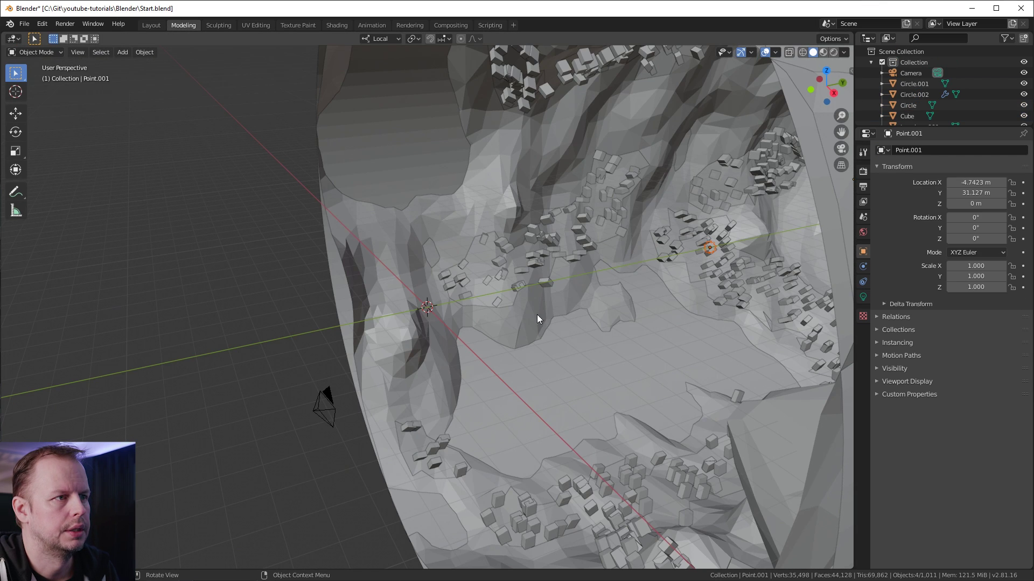
left_click(326, 412)
key("shift+space")
key("g")
left_click_drag(276, 417, 421, 404)
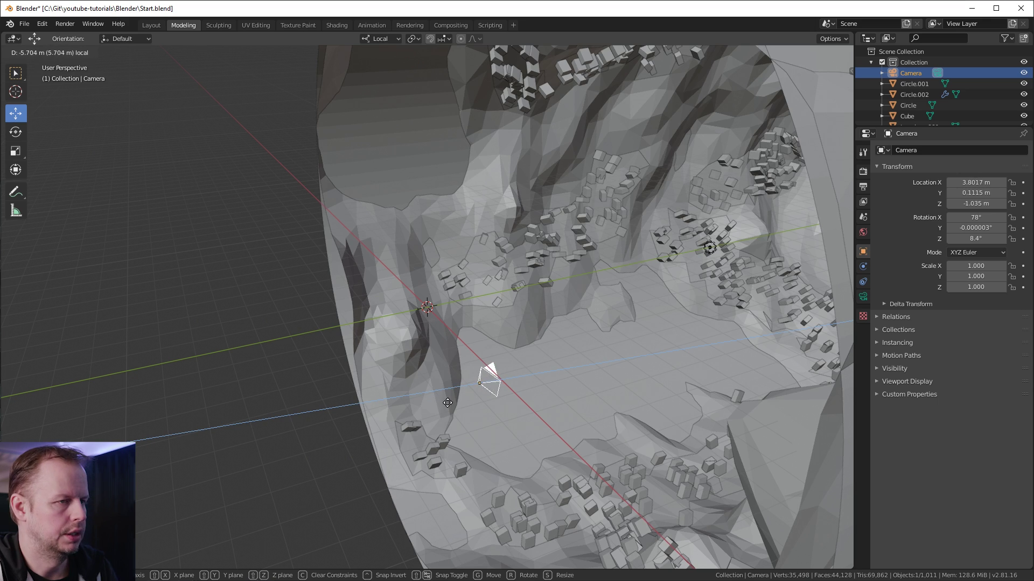
left_click(660, 363)
key("F12")
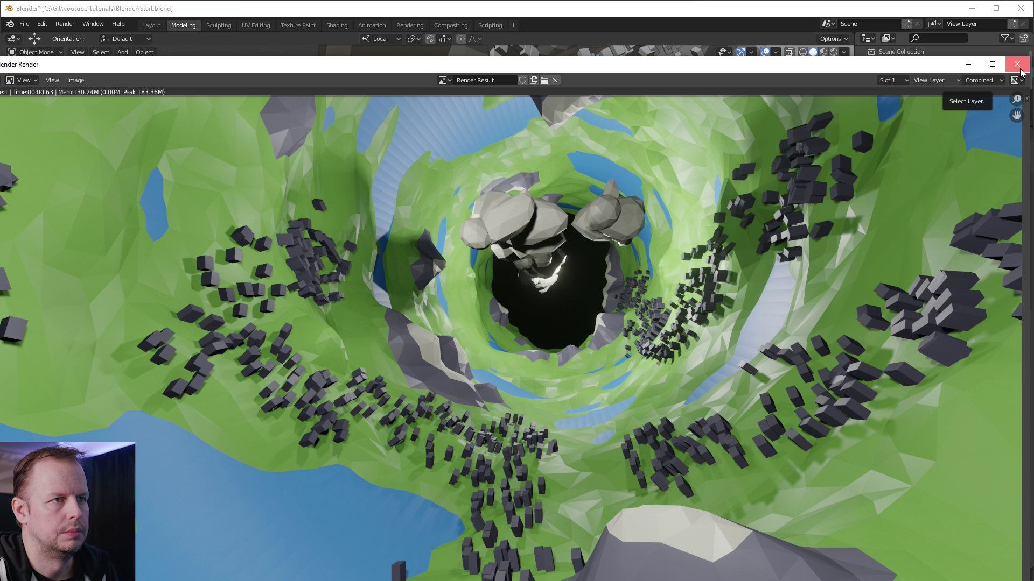
left_click(1017, 65)
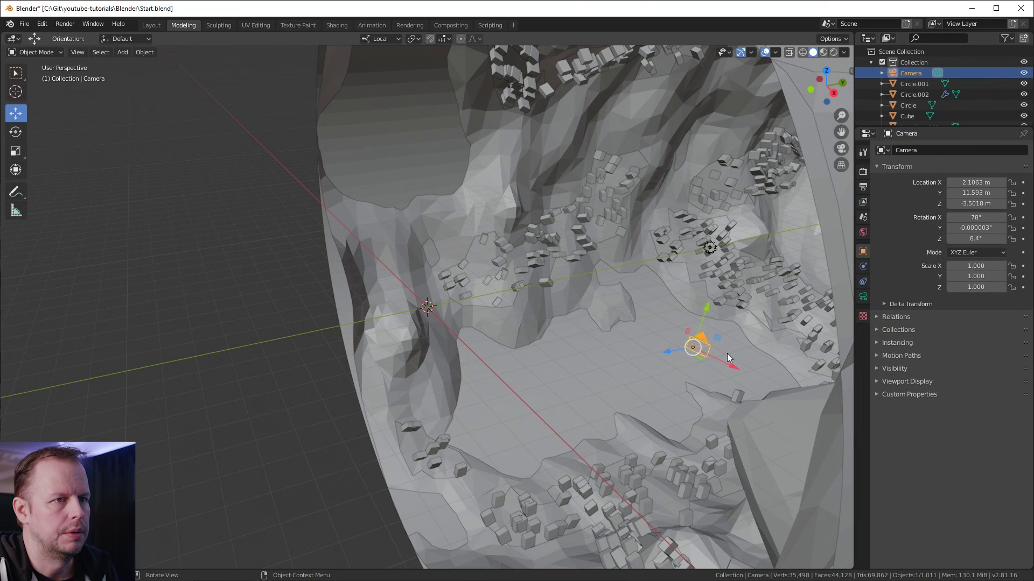
- Shift the camera sideways to about X 4.83 m, rotate it about 12.5° around its local Y axis, and render
key("g")
key("z")
key("z")
key("Escape")
key("r")
key("x")
key("x")
key("y")
key("y")
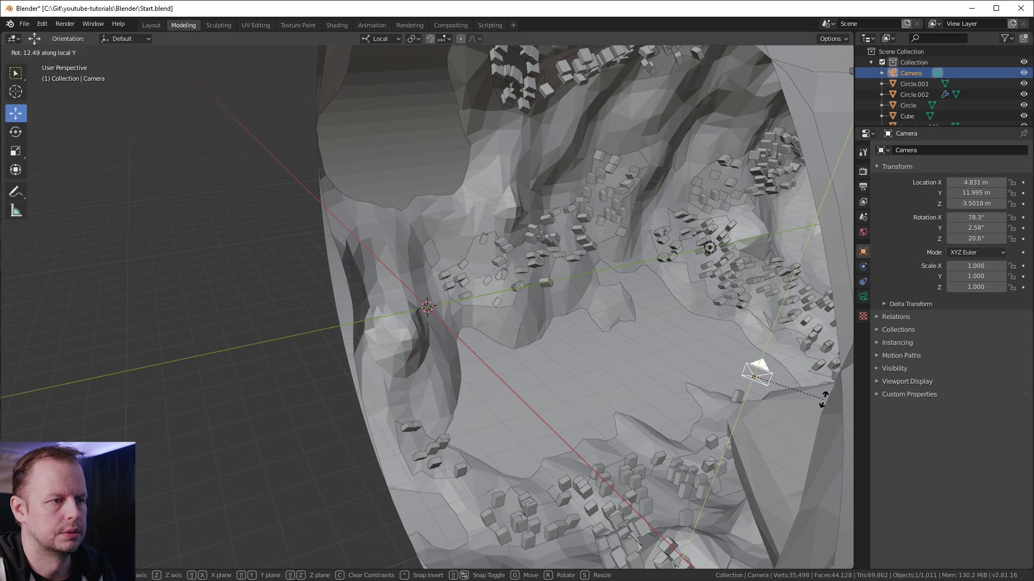
left_click(824, 400)
key("F12")
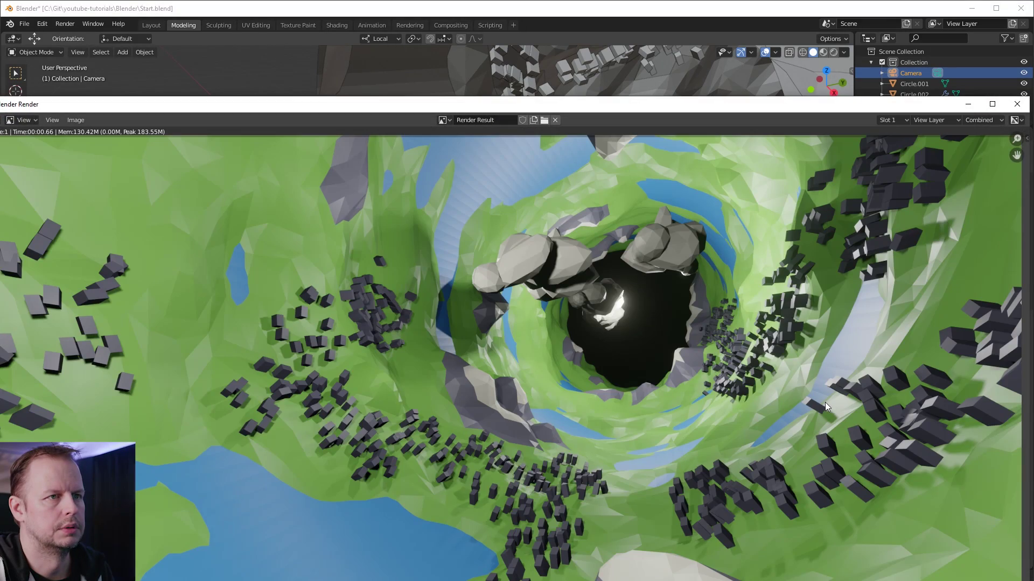
left_click(1016, 104)
middle_click_drag(732, 154, 770, 141)
left_click(569, 248)
left_click_drag(571, 237, 616, 273)
left_click(413, 312)
left_click_drag(408, 320, 461, 314)
key("ctrl+z")
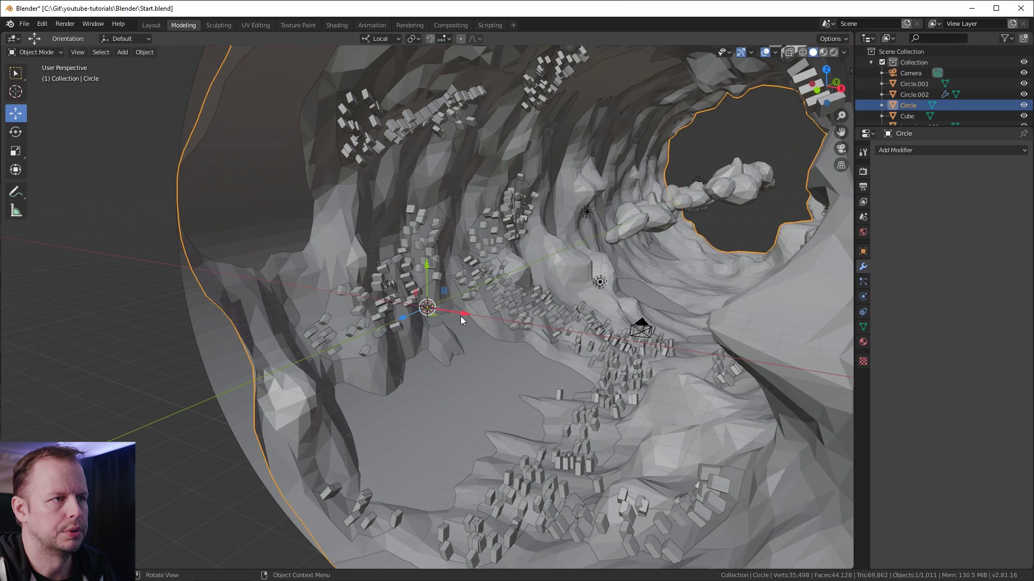
- Select the point light Point.003 and raise it along its Z axis to about 8.14 m
left_click(380, 324)
middle_click_drag(380, 325, 442, 315)
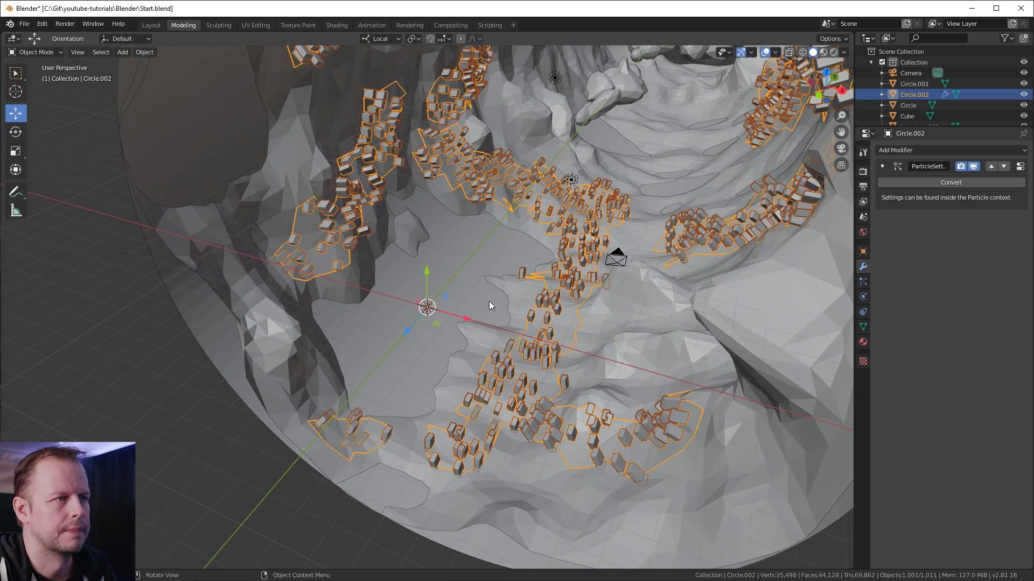
scroll(916, 97, "down", 5)
left_click(914, 104)
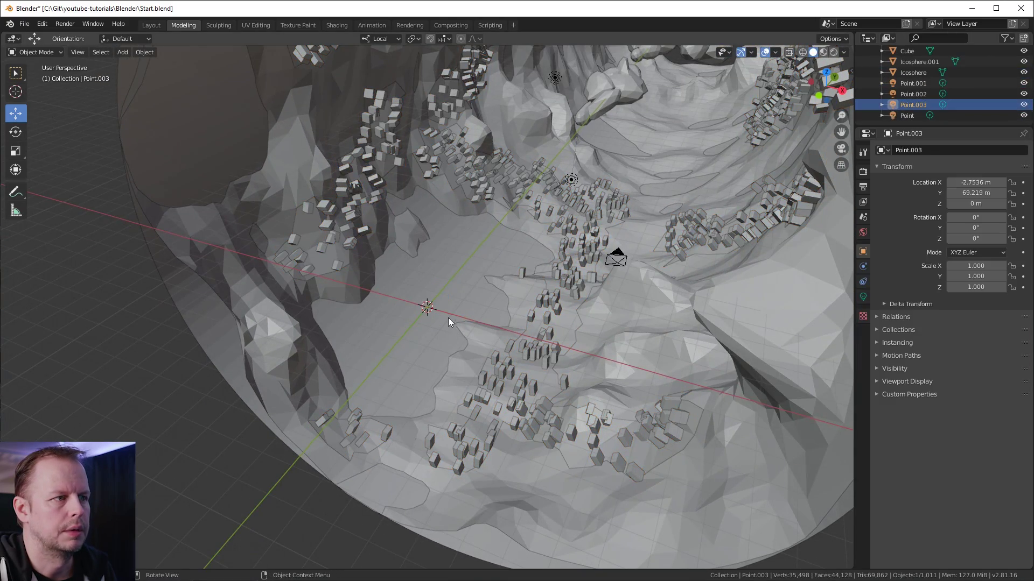
scroll(451, 322, "down", 5)
middle_click_drag(618, 230, 649, 140)
left_click_drag(486, 191, 486, 189)
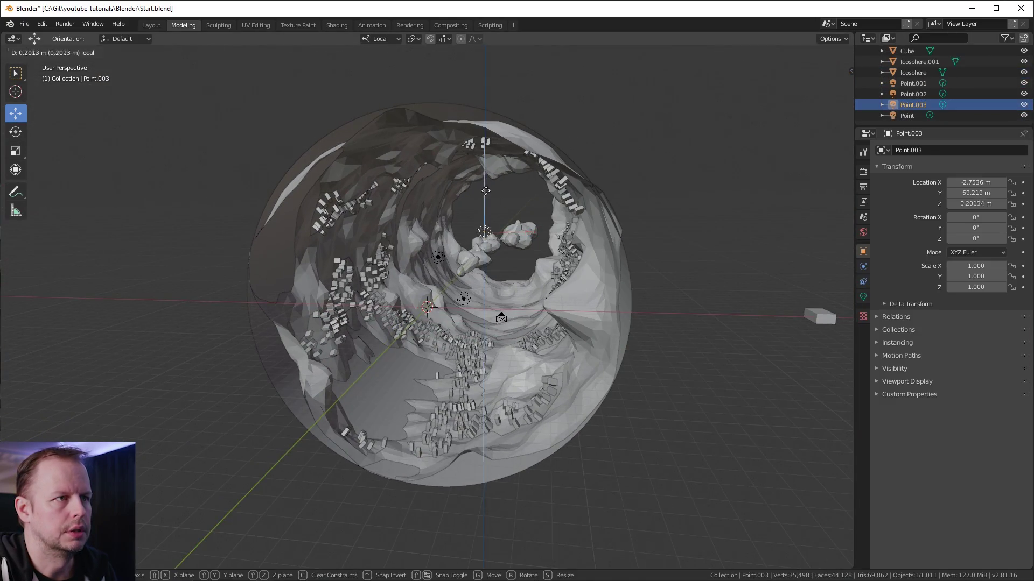
left_click(486, 188)
- Lower the light Point.002 and shift it along its local X axis, then fine-tune the height of Point.003
left_click(913, 94)
middle_click_drag(658, 169, 556, 215)
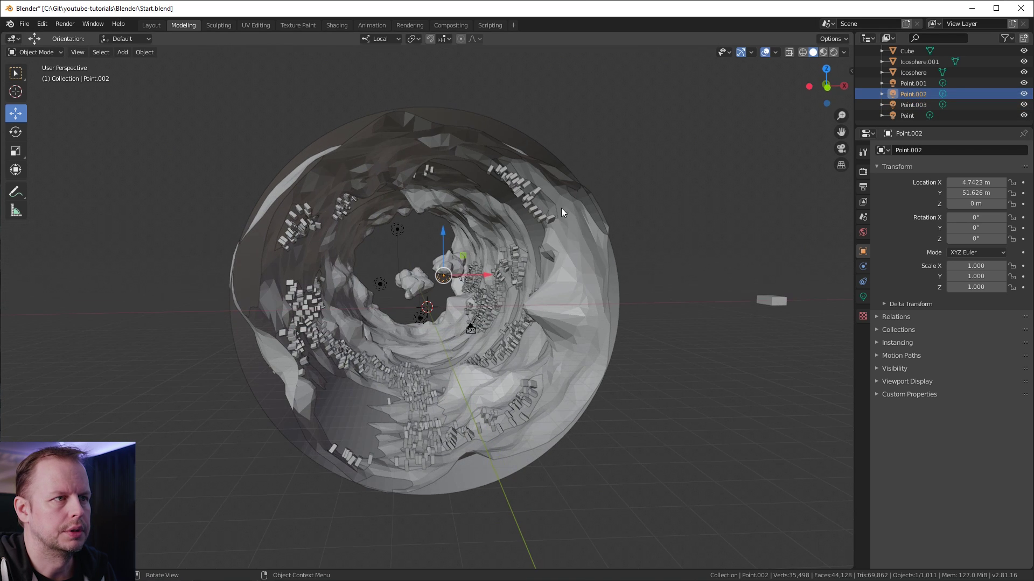
left_click_drag(444, 233, 444, 254)
left_click_drag(487, 296, 505, 296)
left_click(919, 103)
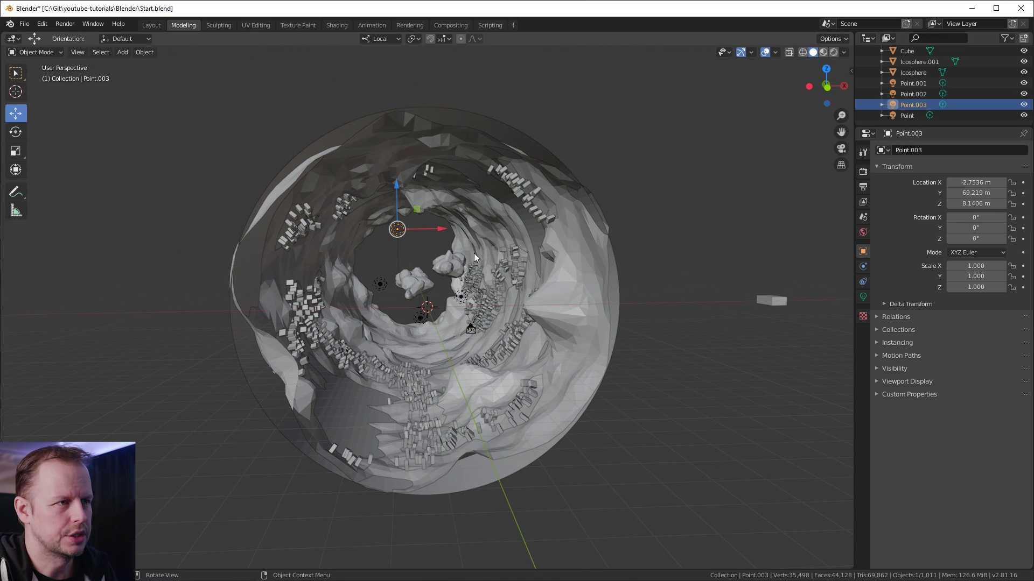
middle_click_drag(455, 273, 442, 272)
left_click_drag(447, 196, 447, 202)
- Move the light Point.001 along its Y axis to about 38.53 m inside the tunnel
left_click(914, 83)
middle_click_drag(558, 257, 484, 318)
key("g")
key("y")
left_click(496, 180)
- Lower the light named Point to about Z -5.43 m near the camera and render a test image
left_click(457, 314)
left_click_drag(456, 271, 456, 275)
middle_click_drag(459, 279, 507, 294)
left_click_drag(552, 308, 565, 300)
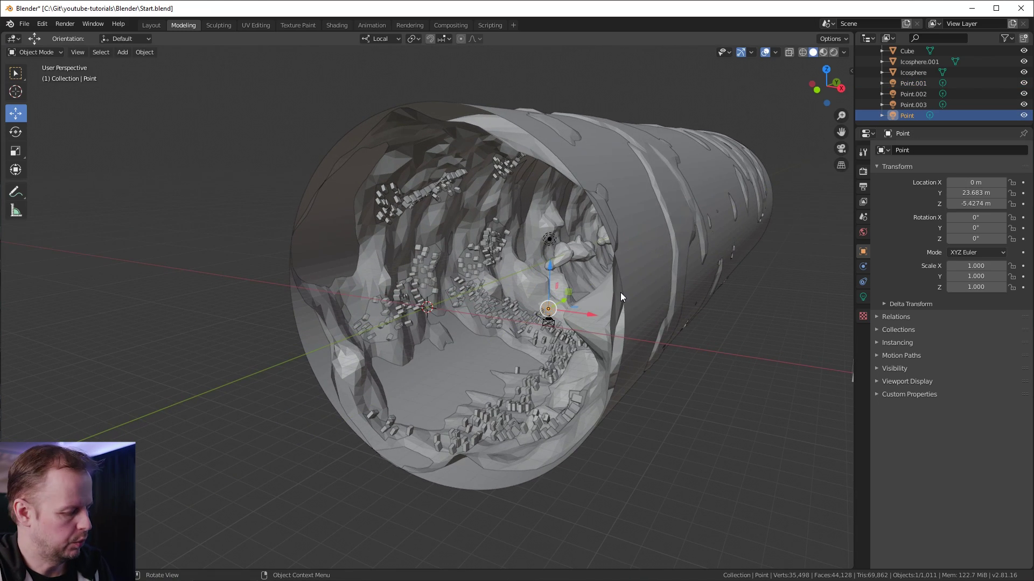
key("F12")
key("F12")
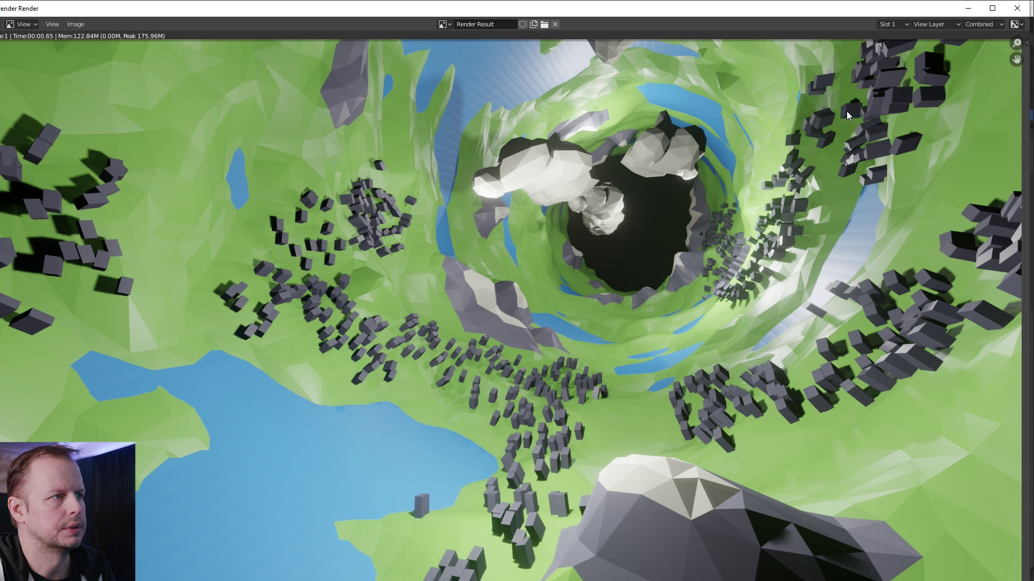
left_click(1017, 8)
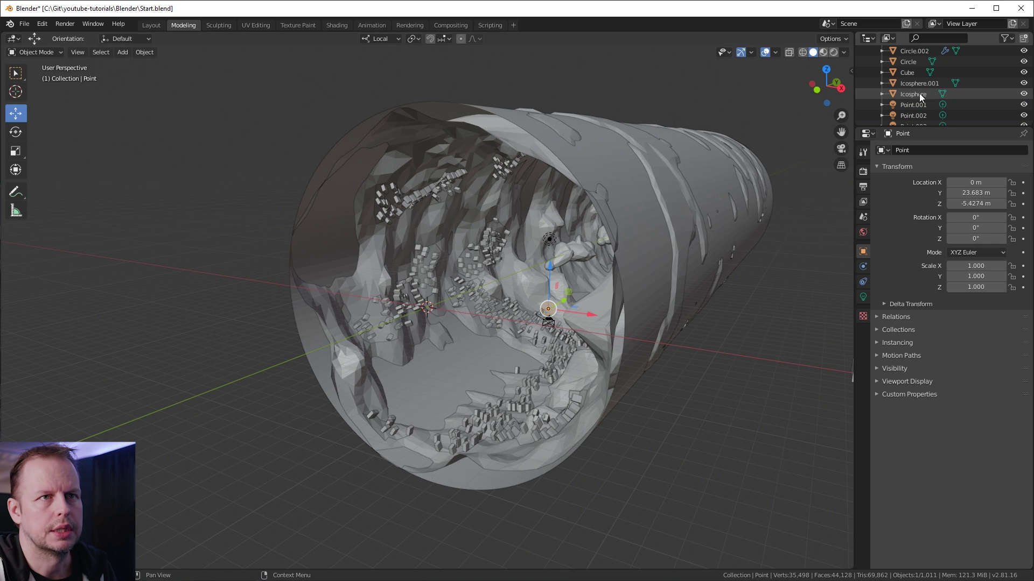
- Select the four point lights, set the power of Point.001 to 500 W, and render a test image
left_click(913, 72)
left_click(922, 84)
left_click(923, 116, "shift")
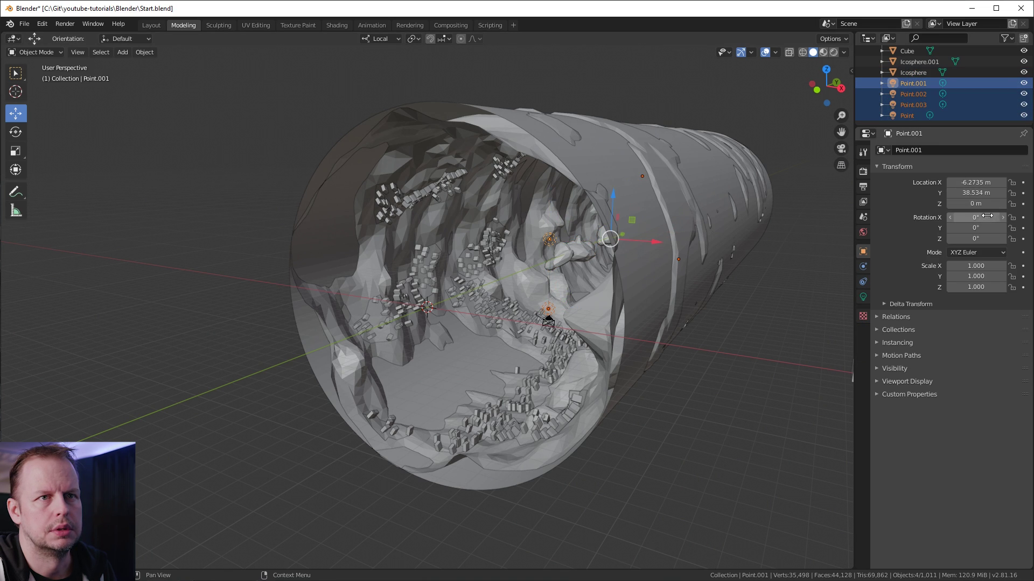
left_click(863, 297)
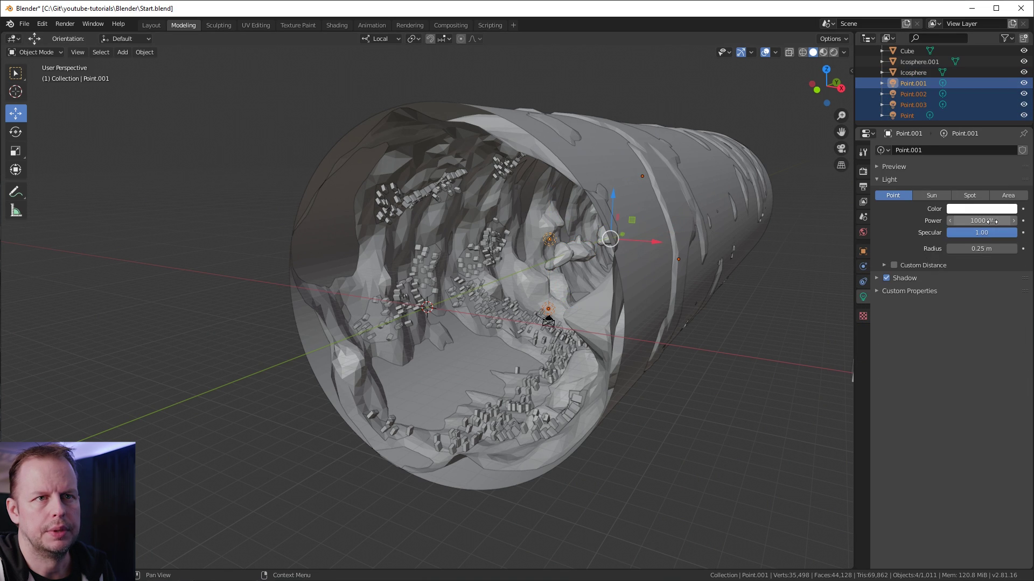
left_click(969, 221)
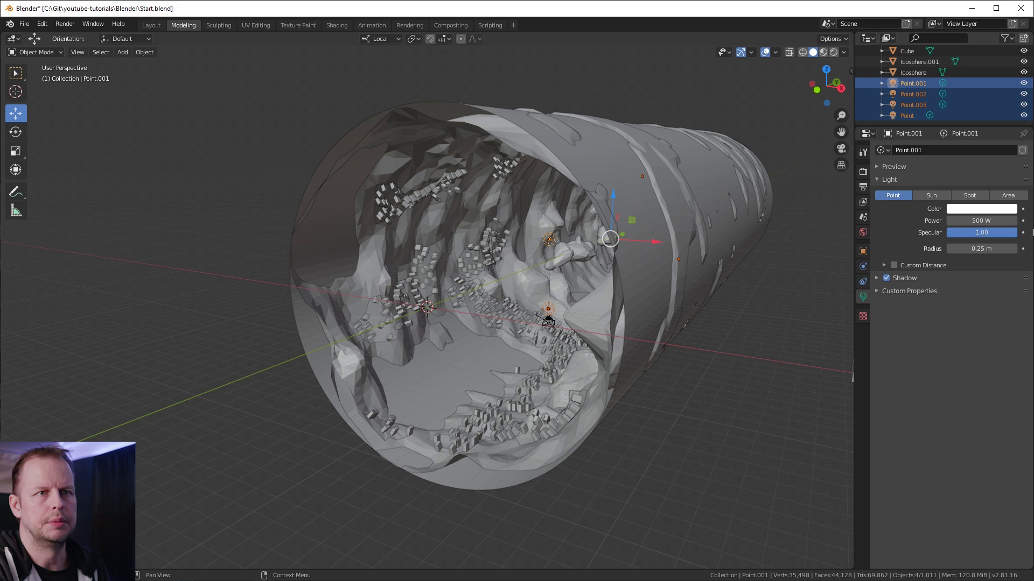
key("F12")
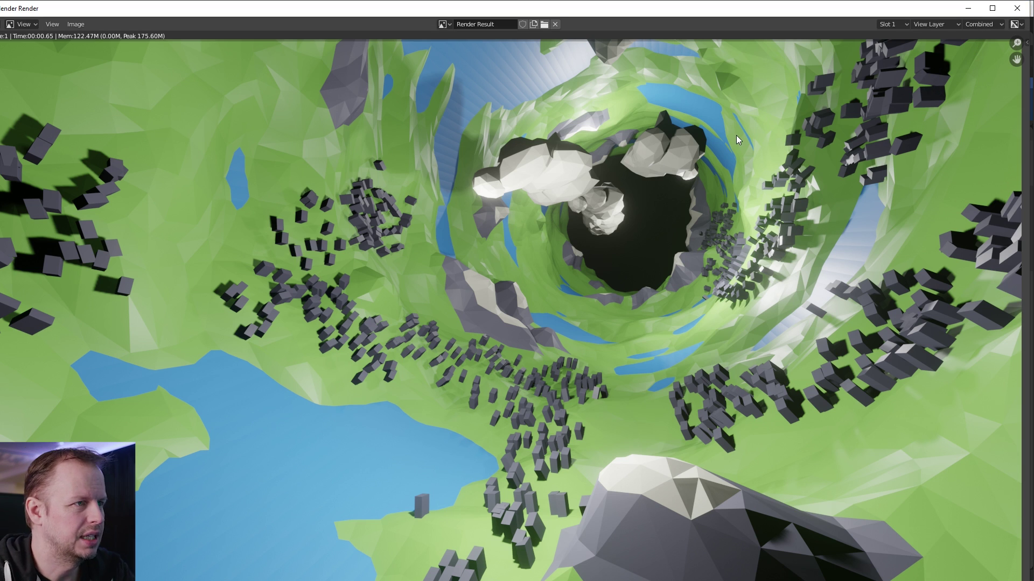
left_click(1016, 8)
- Switch to the UV Editing workspace and examine the coloured tunnel landscape around the camera and lights
left_click(256, 25)
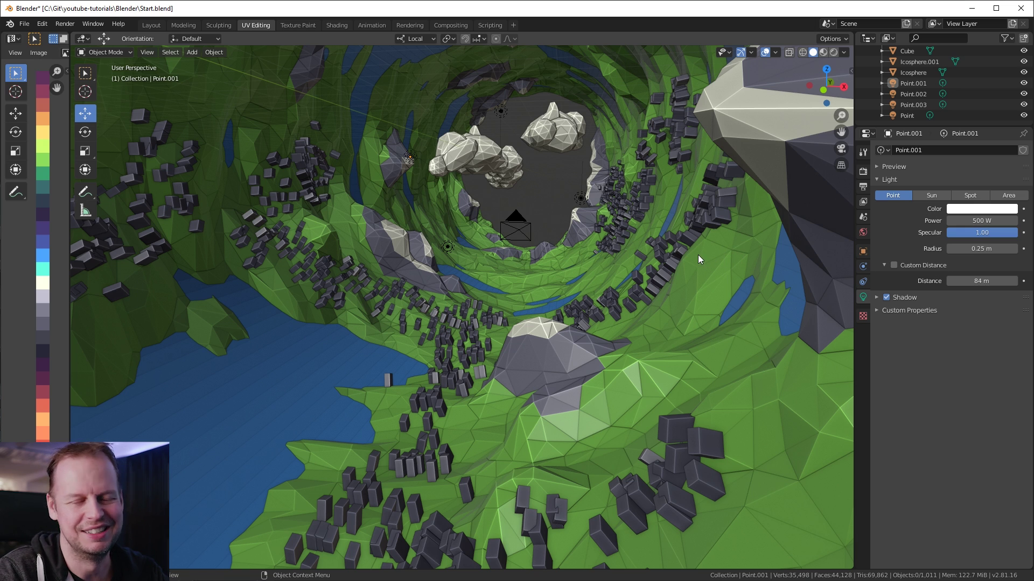
middle_click_drag(697, 254, 695, 254)
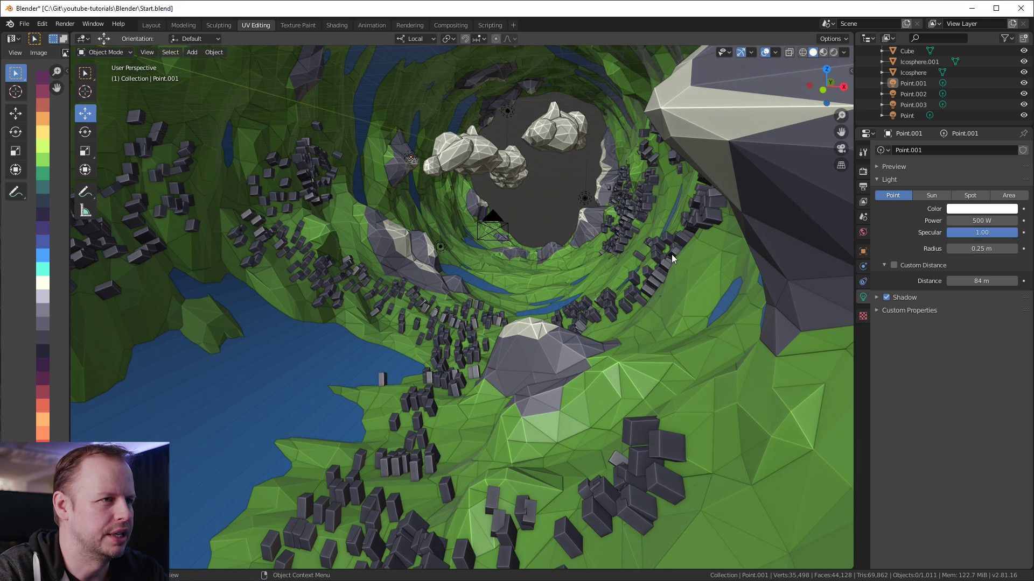
middle_click_drag(670, 255, 668, 255)
scroll(667, 253, "up", 1)
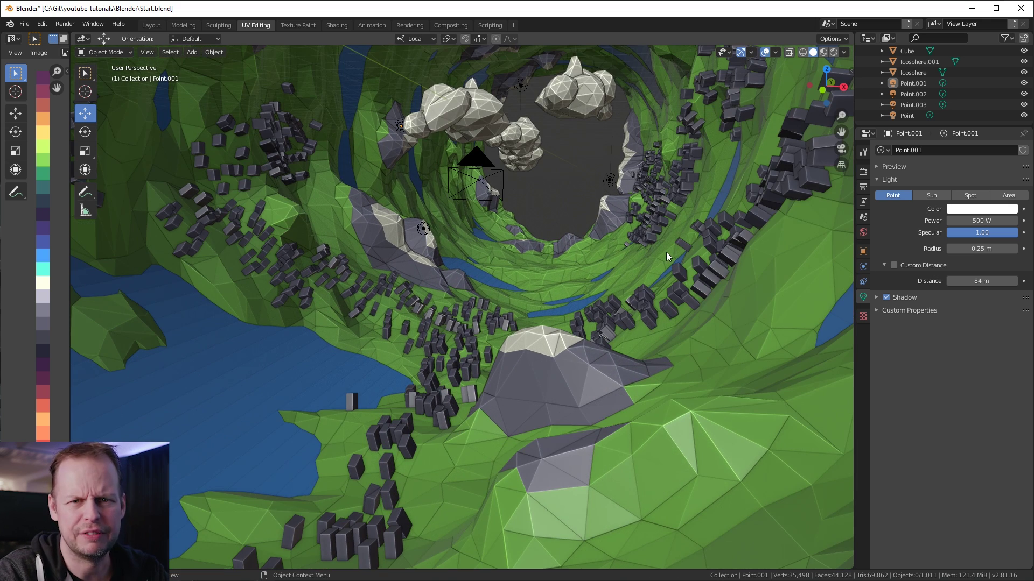